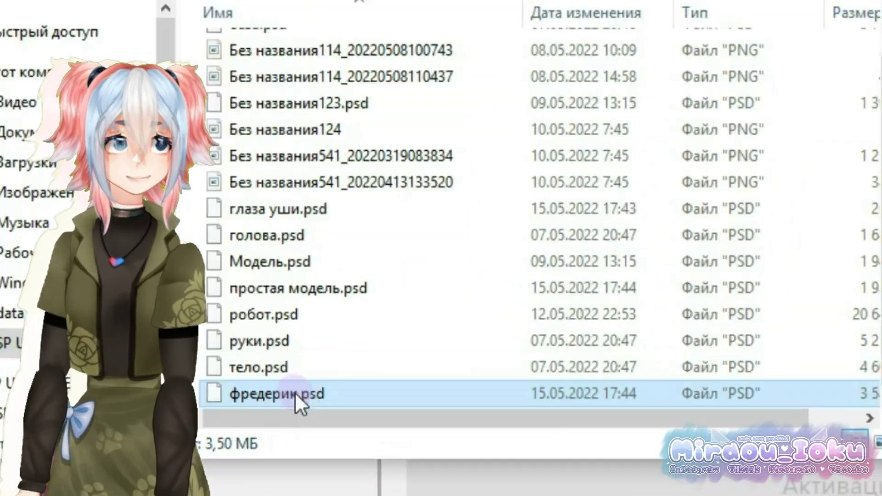
Load фредерик.psd from the file folder into Live2D Cubism Editor and check its part folders
drag(295, 393, 803, 276)
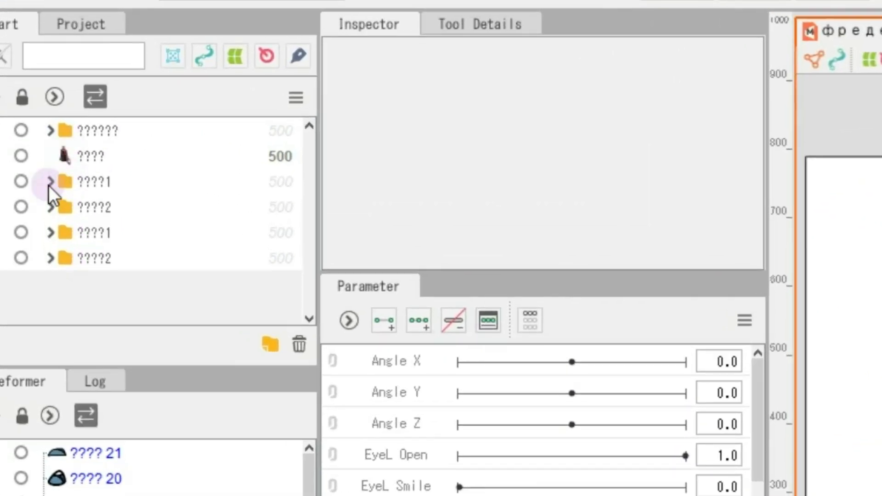
click(51, 182)
click(50, 182)
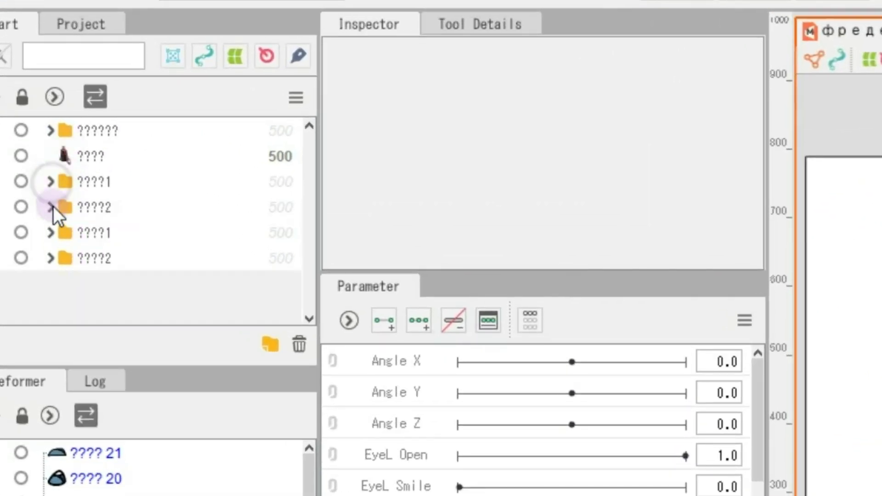
click(51, 207)
click(53, 211)
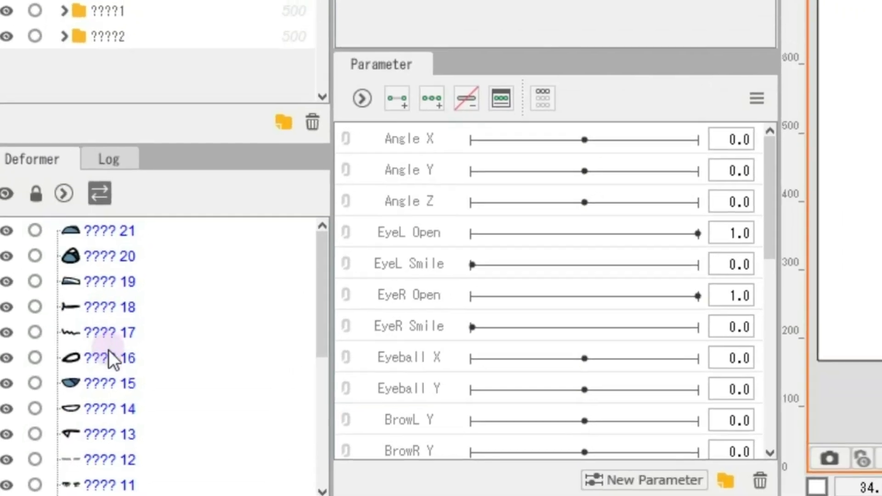
Try moving and stretching the head-and-hair mesh on the canvas
scroll(112, 359, down, 5)
click(675, 218)
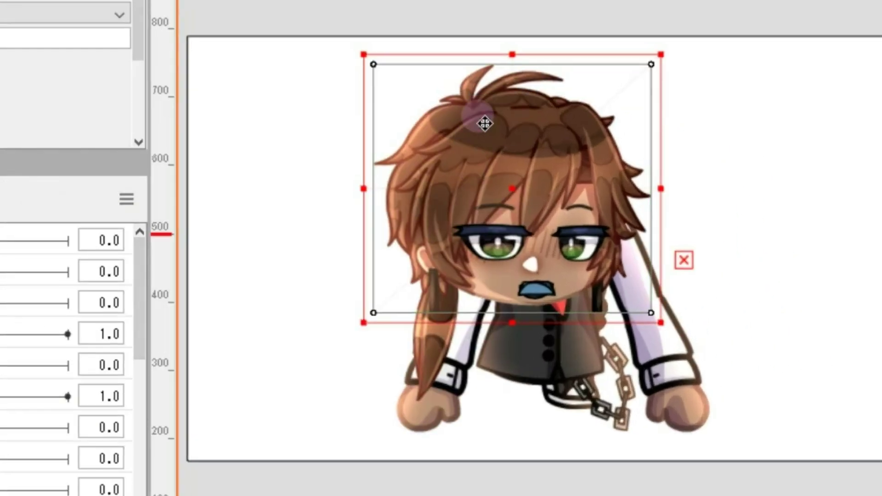
drag(516, 181, 473, 176)
key(ctrl+z)
drag(661, 54, 744, 57)
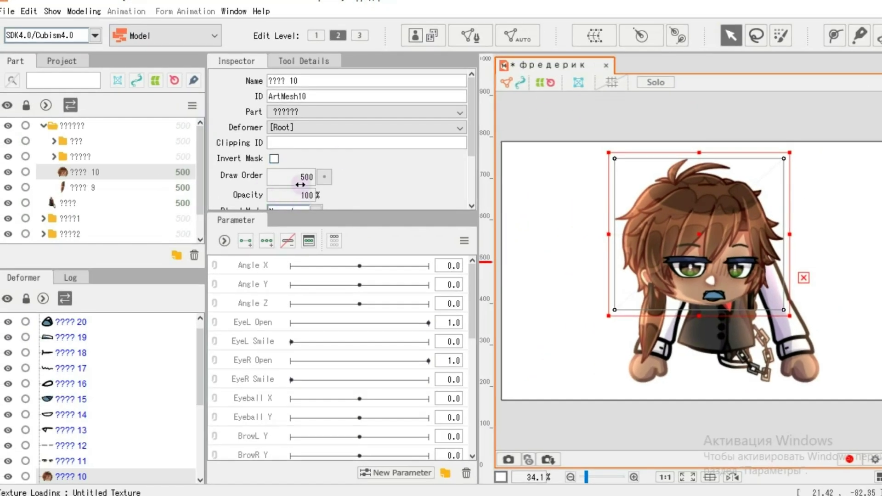
Try the draw order setting and the Multiply blend mode on the head-and-hair mesh
scroll(306, 182, down, 3)
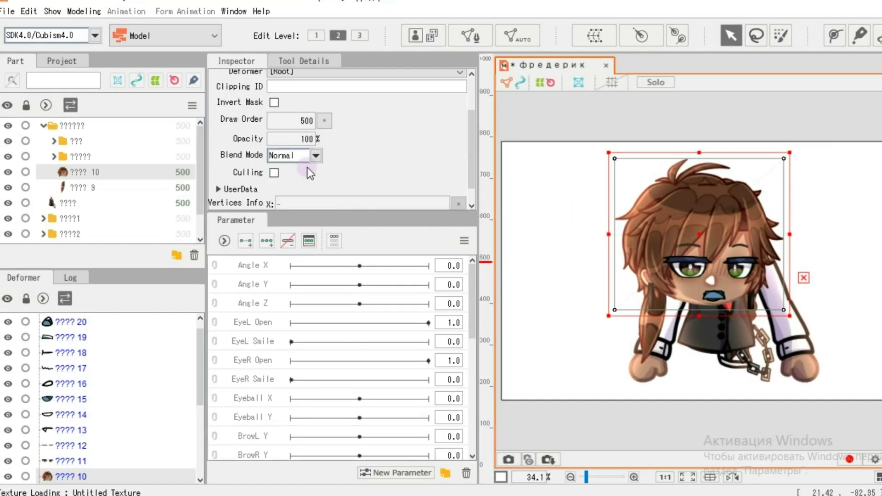
click(324, 121)
click(337, 152)
click(378, 151)
click(314, 155)
click(285, 188)
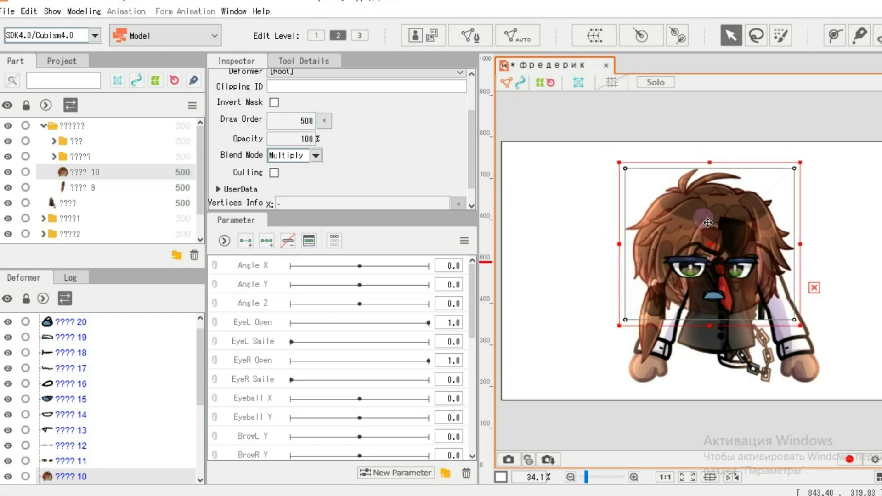
Undo the trial blend mode and position changes on the head-and-hair mesh
click(314, 155)
click(312, 178)
click(266, 189)
key(ctrl+z)
key(ctrl+z)
key(ctrl+z)
key(ctrl+z)
key(ctrl+z)
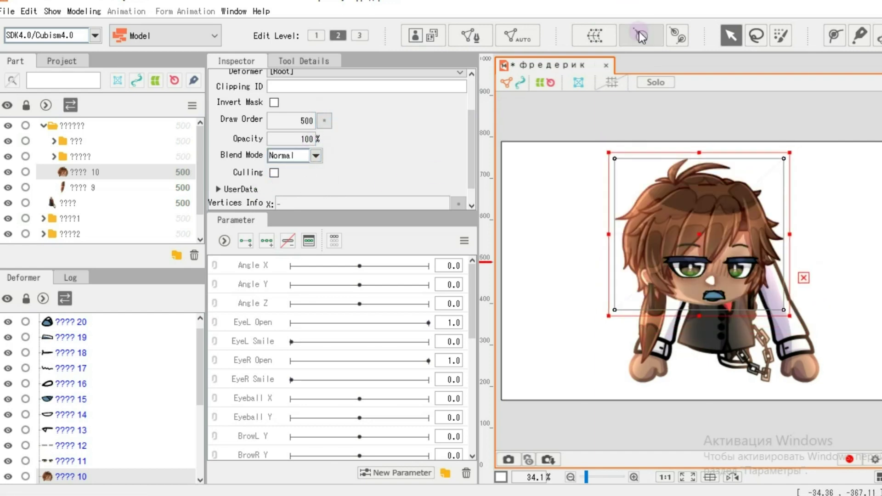
Create rotation deformers for the body and the head, placing the head's pivot at the neck
click(671, 34)
drag(691, 284, 721, 235)
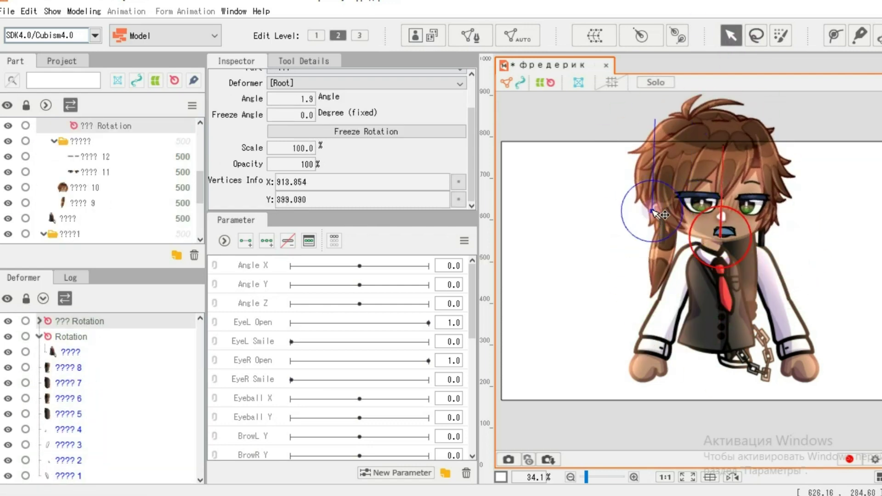
drag(652, 122, 720, 208)
key(ctrl+z)
key(ctrl+z)
Hide the torso and the head parts to expose the legs
click(8, 352)
click(40, 322)
click(54, 141)
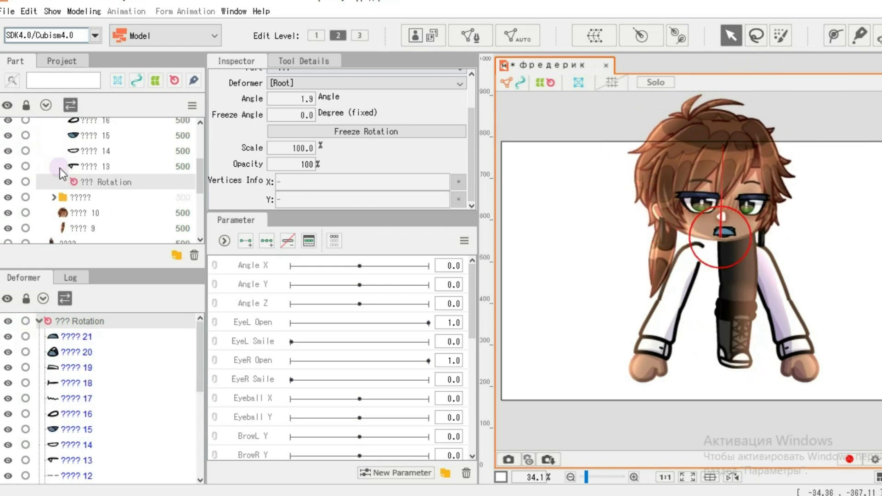
click(7, 126)
Create rotation deformers for the first leg, one at the hip for mesh 7 and one at the knee for mesh 8
click(83, 187)
click(678, 36)
scroll(739, 235, up, 2)
click(739, 236)
scroll(124, 432, down, 2)
click(124, 435)
click(743, 322)
Create hip and knee rotation deformers for the second leg, meshes 5 and 6
scroll(131, 422, down, 2)
click(131, 414)
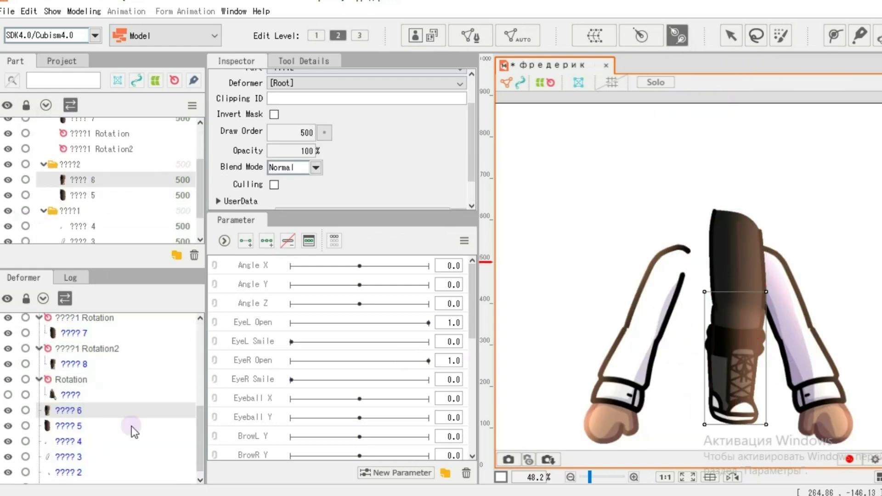
click(83, 195)
drag(734, 221, 735, 296)
click(81, 183)
Create shoulder and elbow rotation deformers for arm meshes 3 and 4 and parent the arm to the body's Rotation deformer
click(175, 80)
click(83, 221)
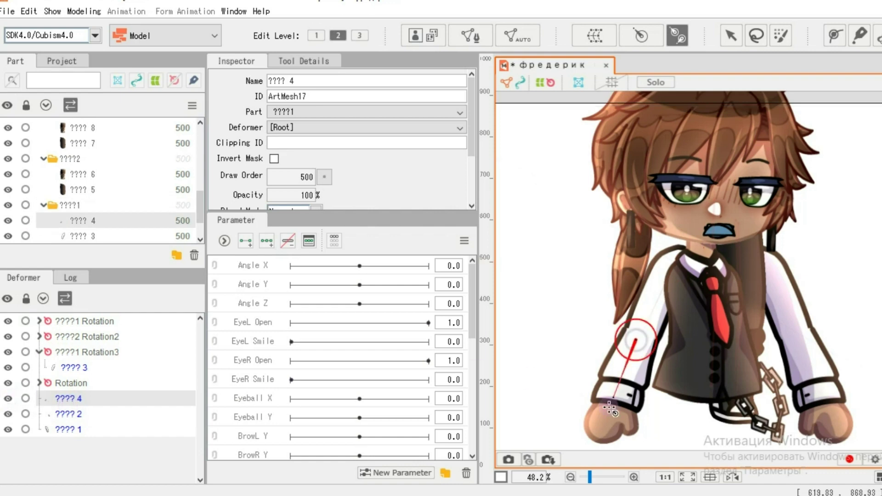
drag(678, 255, 644, 330)
click(43, 298)
click(62, 354)
drag(61, 354, 71, 368)
Create shoulder and elbow rotation deformers for arm meshes 1 and 2 and nest them under the body's Rotation deformer
click(69, 384)
drag(762, 259, 813, 381)
click(68, 398)
drag(75, 383, 76, 354)
drag(66, 352, 68, 368)
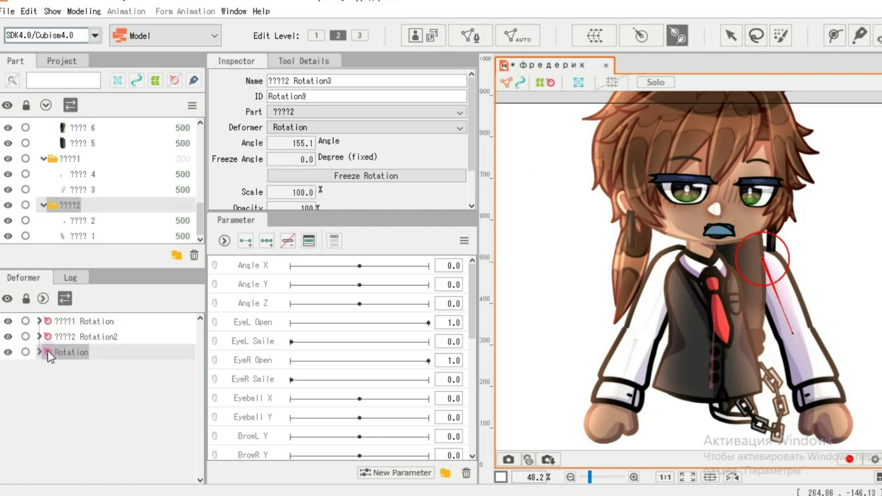
Select arm meshes 3 and 4 and move the arm inward onto the torso's shoulder
click(40, 352)
click(731, 36)
click(103, 399)
scroll(681, 243, down, 3)
click(45, 398)
click(50, 430)
click(79, 414)
ctrl+click(85, 445)
drag(637, 302, 674, 275)
Set the draw order of arm meshes 3 and 4 to 501
click(325, 177)
click(377, 207)
click(92, 398)
scroll(705, 207, up, 2)
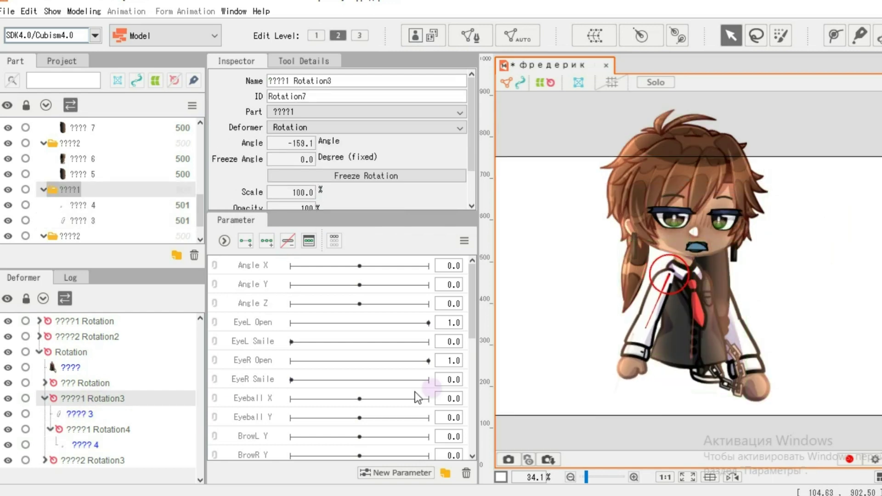
click(98, 429)
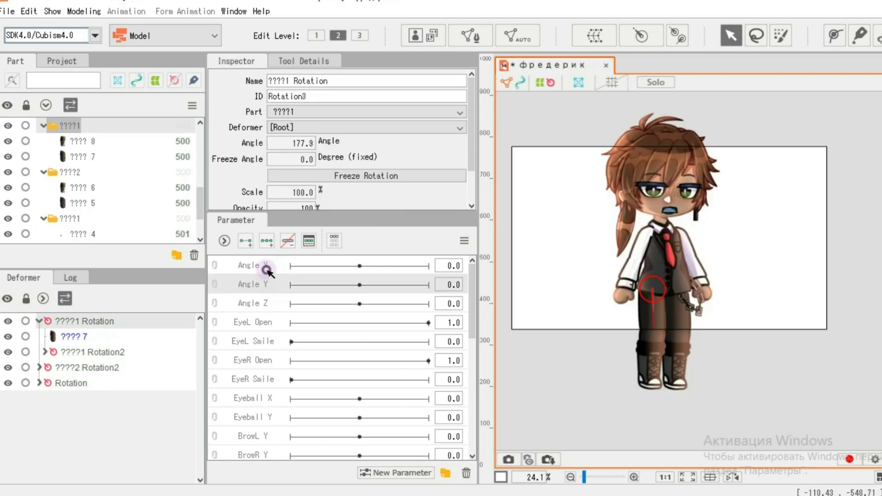
click(267, 270)
right_click(277, 277)
click(303, 282)
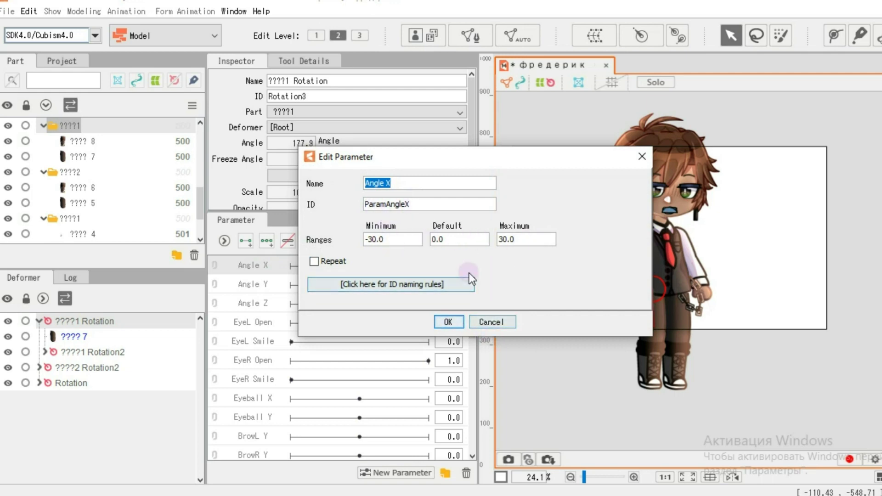
click(500, 322)
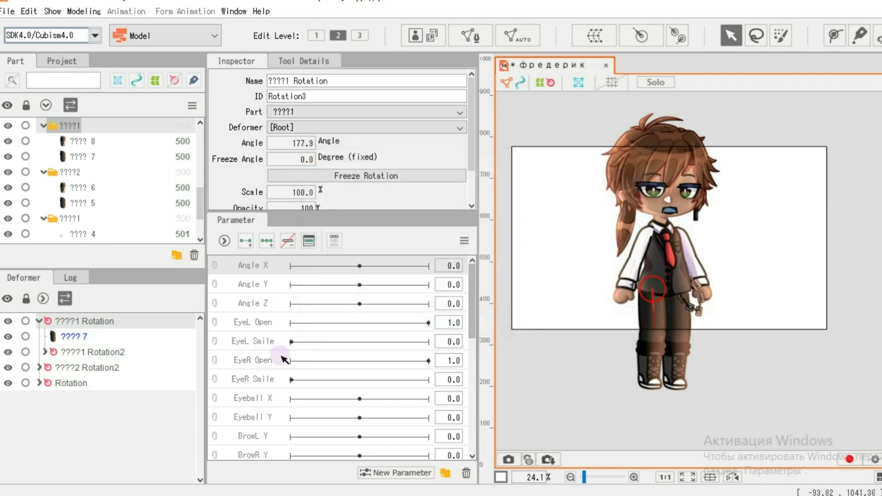
Delete all of the default parameters
scroll(288, 346, down, 5)
click(466, 474)
click(443, 267)
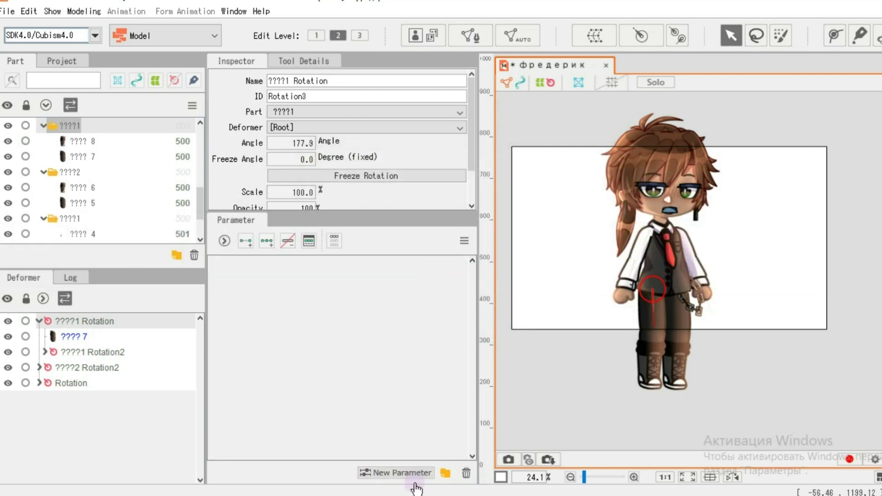
Add parameters Тело, Голова, 1 рука 1, 1 рука 2, 2 рука 1, 2 рука 2, 1 нога 1, 1 нога 2, 2 нога 1 and 2 нога 2
click(417, 473)
text(1 нога)
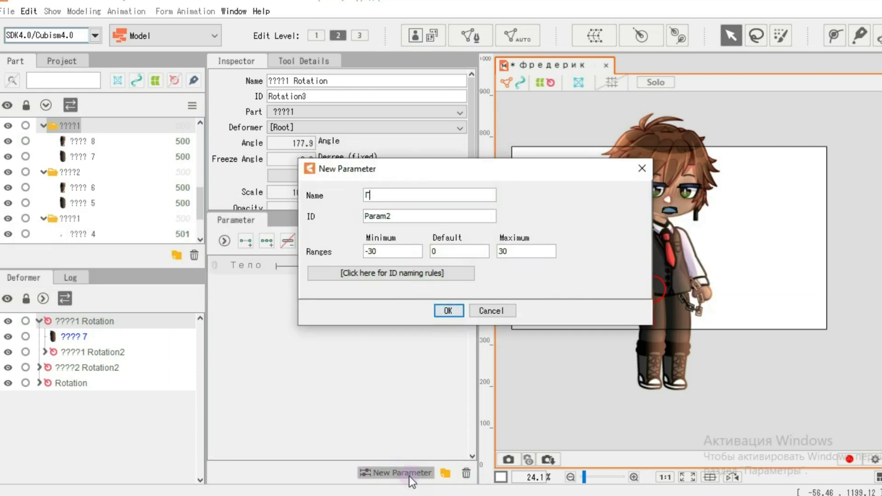
text( 1)
click(449, 311)
click(396, 473)
click(449, 311)
click(396, 473)
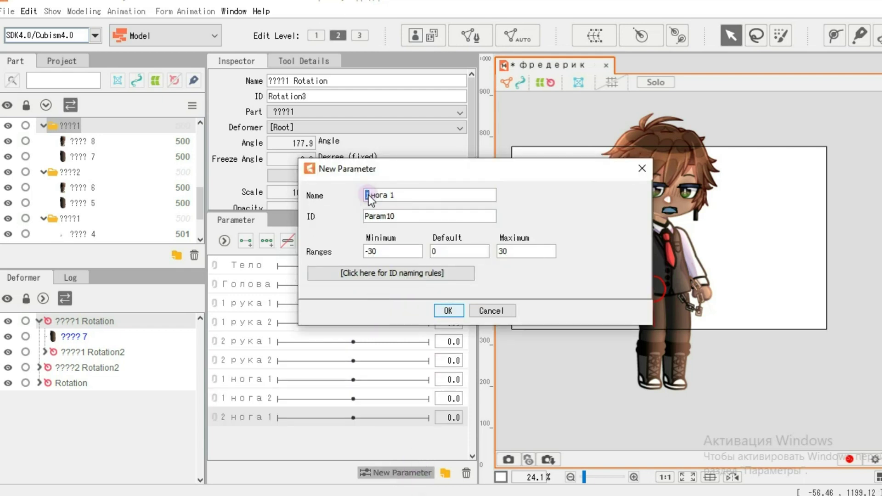
click(449, 311)
Key the body's Rotation deformer on Тело and add three keys for the head's rotation deformer on Голова
click(71, 353)
drag(278, 265, 428, 285)
click(247, 285)
click(40, 353)
click(85, 383)
click(266, 241)
Add three keys on 1 рука 1 for deformer ????1 Rotation3 and rotate the upper arm at -30 and 30
click(93, 399)
click(267, 241)
drag(353, 303, 278, 304)
drag(634, 268, 595, 213)
drag(278, 303, 428, 304)
drag(634, 268, 660, 186)
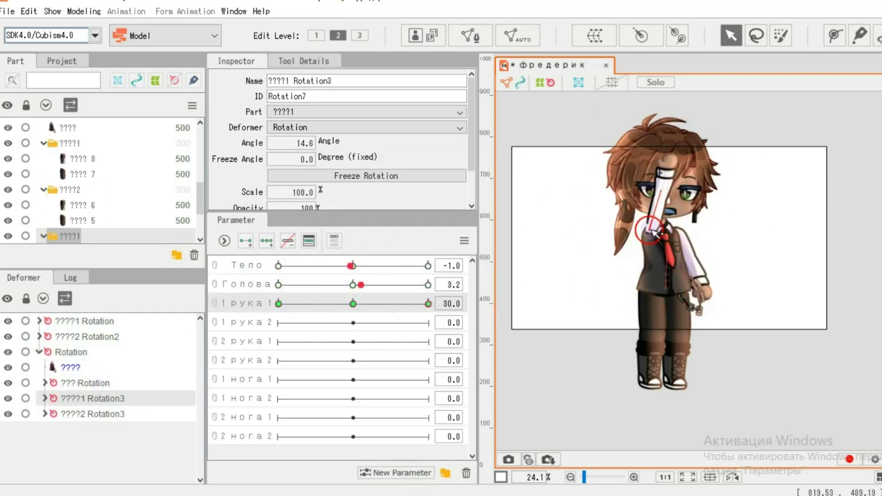
drag(429, 304, 352, 304)
Pose deformer ????2 Rotation3 on 2 рука 1, swinging the second arm upward at 30
click(118, 415)
click(247, 342)
drag(279, 342, 428, 342)
drag(694, 266, 685, 190)
Add three keys on 1 рука 2 for the first arm's elbow deformer and bend the forearm upward
click(98, 429)
drag(428, 342, 279, 323)
click(301, 324)
click(266, 241)
drag(614, 300, 620, 219)
drag(428, 322, 353, 322)
Add three keys on 2 рука 2 for deformer ????2 Rotation4 and set up the second forearm's end poses
click(249, 361)
click(44, 399)
click(44, 414)
click(60, 446)
click(267, 241)
drag(353, 361, 279, 361)
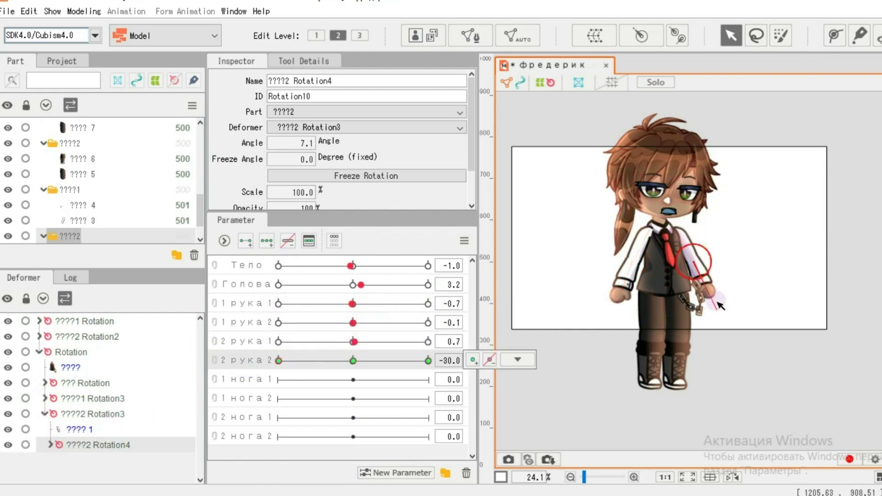
drag(428, 360, 278, 380)
Add three keys on 1 нога 1 for the ????2 leg's hip deformer and swing the whole leg
click(45, 415)
click(39, 352)
click(88, 337)
click(248, 380)
click(266, 240)
drag(677, 331, 633, 297)
Add three keys on 1 нога 2 for the same leg's knee deformer and bend the lower leg
drag(429, 380, 278, 399)
click(39, 337)
click(87, 367)
click(267, 241)
drag(682, 363, 587, 310)
drag(429, 399, 353, 437)
Add three keys on 2 нога 1 and 2 нога 2 for the ????1 leg's hip and knee deformers
click(85, 321)
click(248, 417)
click(267, 241)
click(39, 321)
click(92, 352)
click(267, 241)
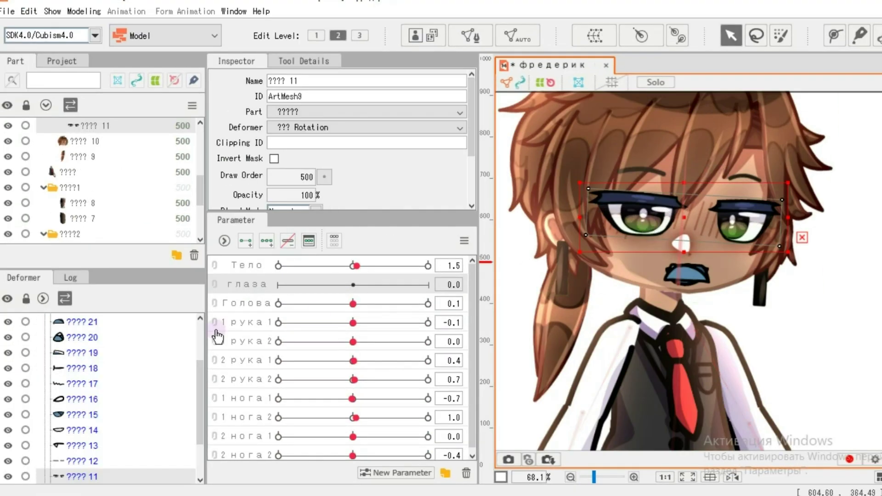
Key eye mesh 11 and eyelid mesh 12 at both ends of глаза, lowering them into closed eyes at -30
scroll(160, 376, down, 2)
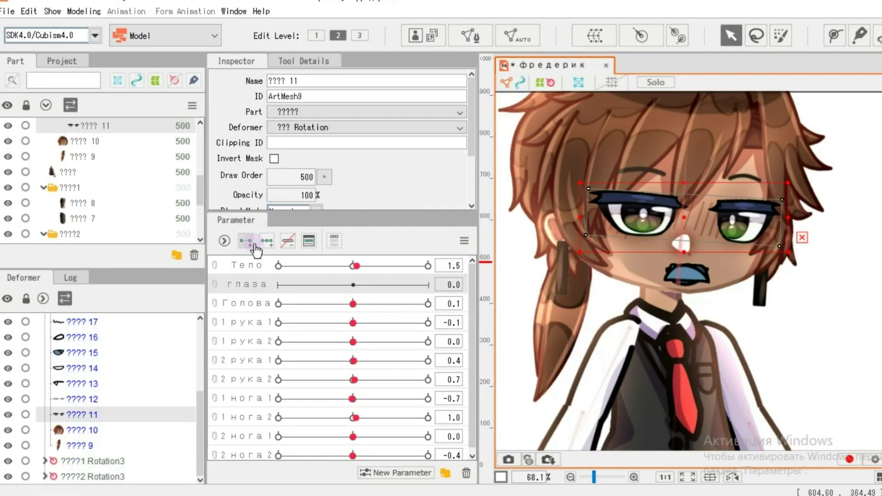
drag(683, 183, 683, 240)
mouse_move(279, 285)
mouse_down()
mouse_move(428, 285)
mouse_move(279, 285)
mouse_up()
click(632, 199)
click(245, 240)
drag(616, 214, 617, 234)
drag(278, 285, 427, 285)
Add a parameter named рот with a range of -30 to 30 and default 0
click(396, 473)
text(рот)
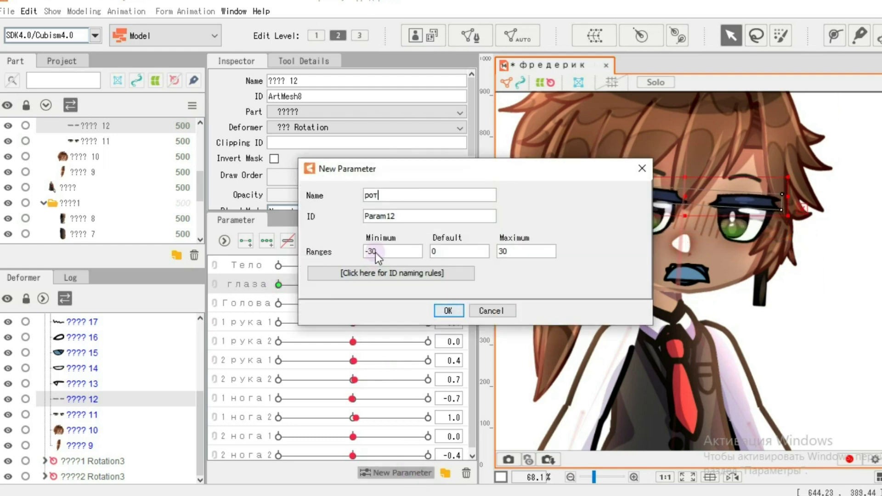
key(Return)
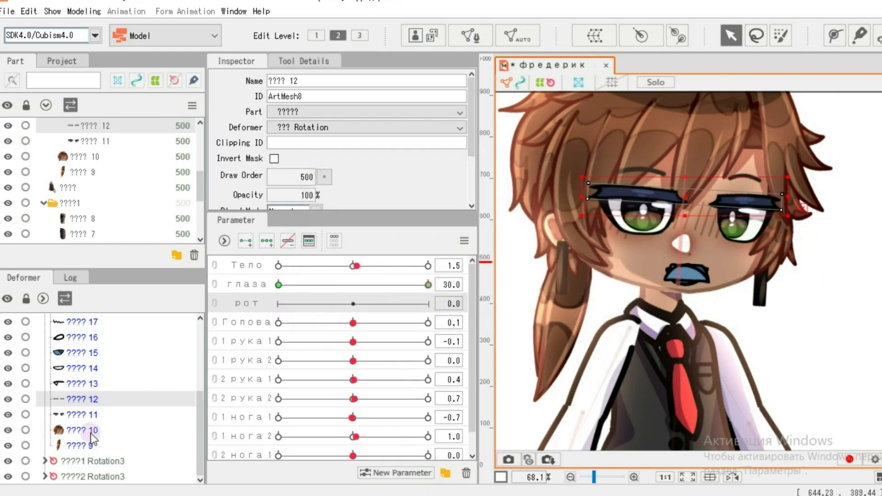
Select mouth mesh 13 and hide the other mouth meshes, 14 to 21
click(96, 380)
drag(9, 368, 10, 343)
scroll(9, 345, up, 2)
scroll(9, 345, down, 1)
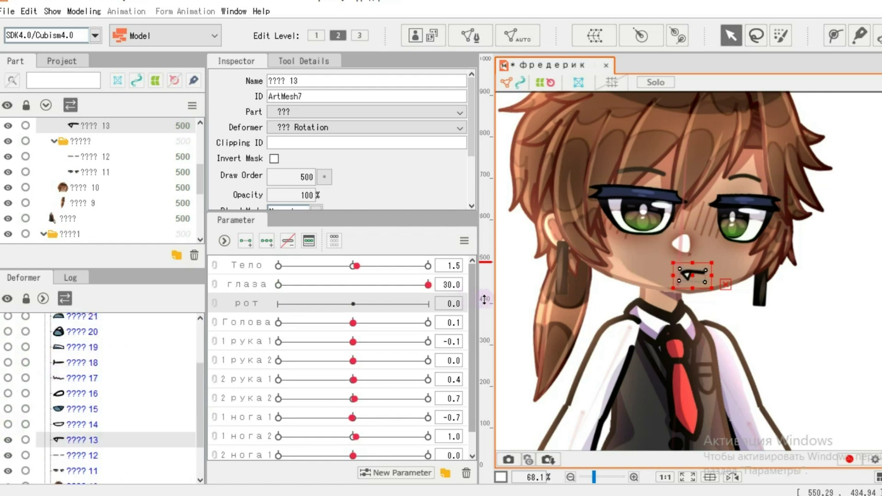
Widen the parameter area so the sliders become longer
drag(484, 299, 729, 298)
drag(206, 291, 193, 291)
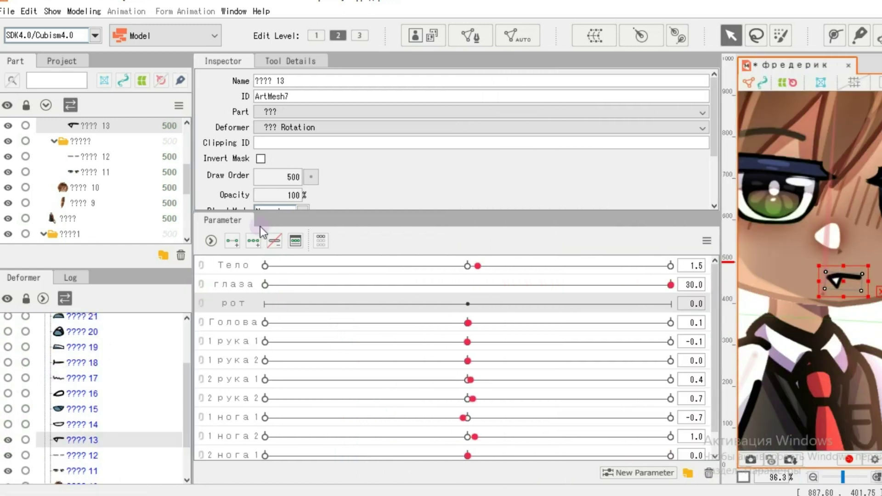
Toggle the visibility of mouth mesh 14 and select mouth mesh 21 for the рот parameter
click(8, 424)
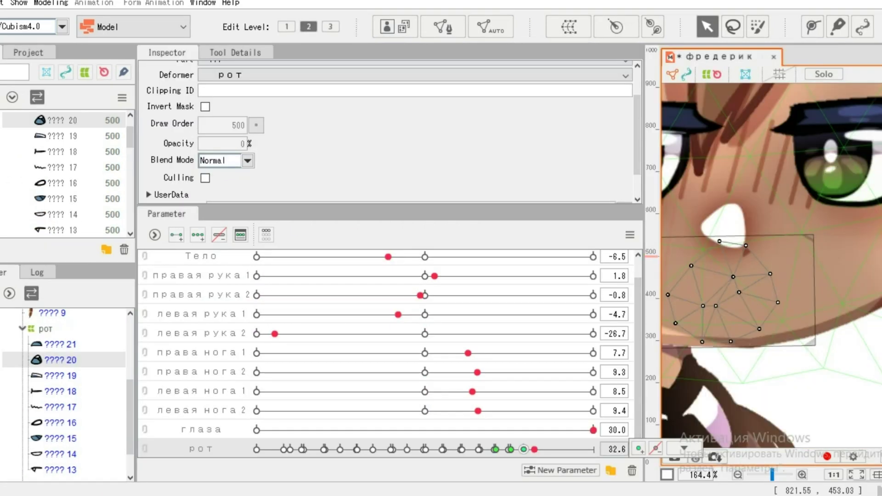
click(59, 344)
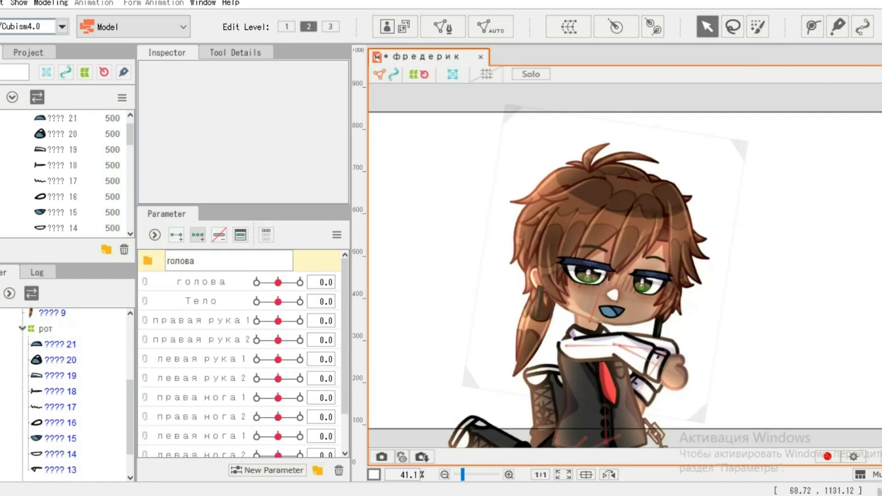
Color the голова parameter folder orange and place глаза, рот and голова inside it, collapsed
right_click(299, 261)
click(321, 270)
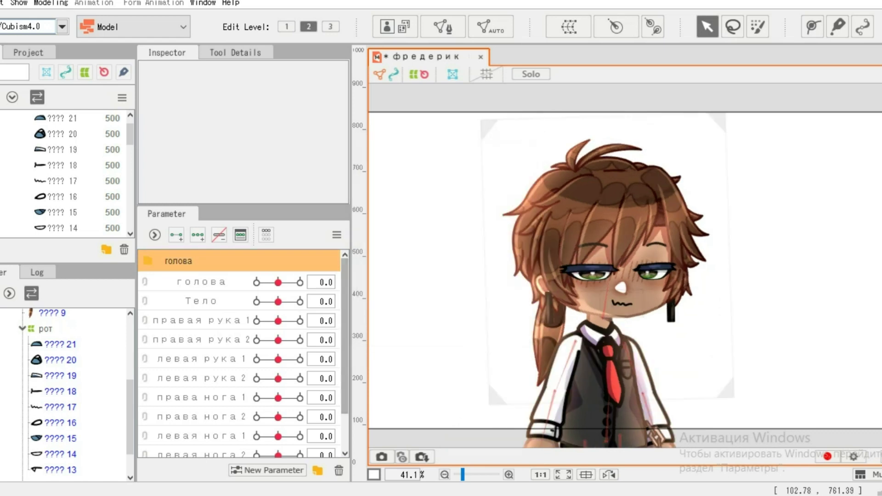
scroll(257, 450, down, 2)
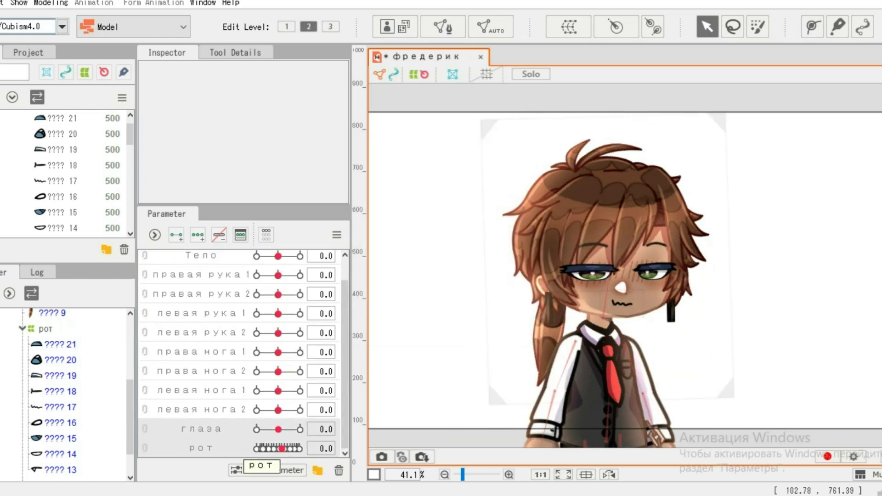
scroll(257, 450, up, 3)
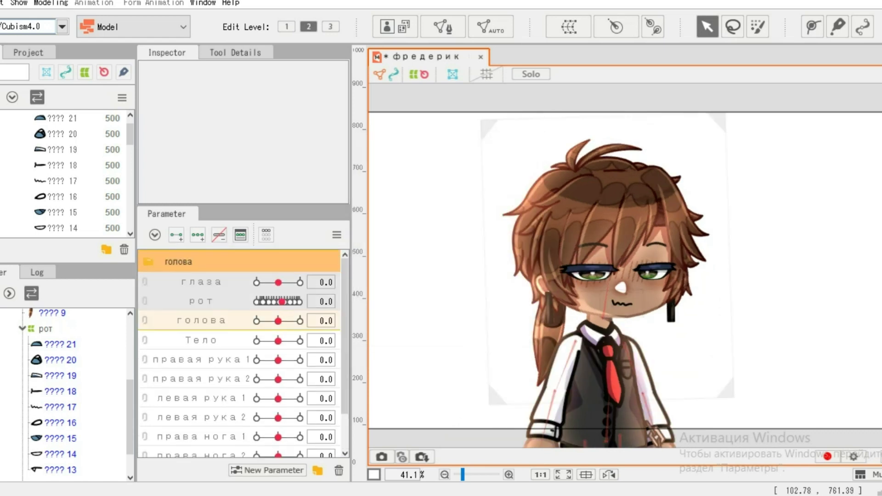
click(148, 262)
Add a parameter folder named руки and place the four right and left arm parameters inside it
click(317, 471)
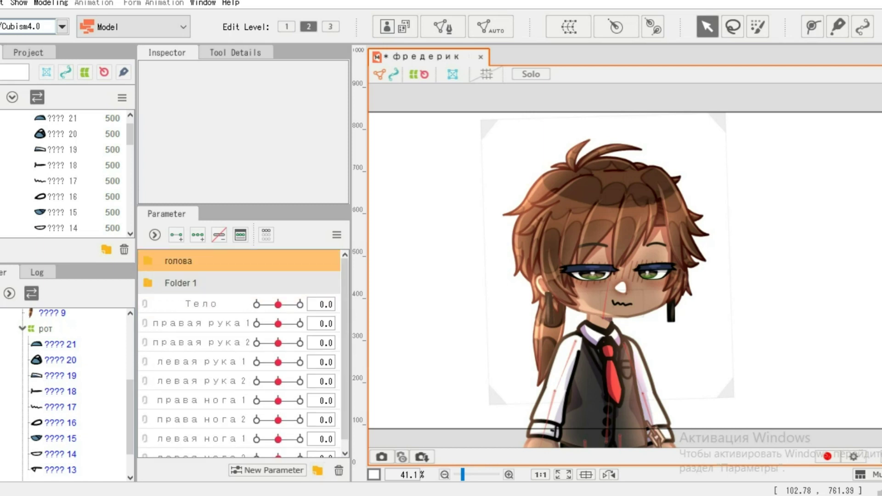
click(216, 324)
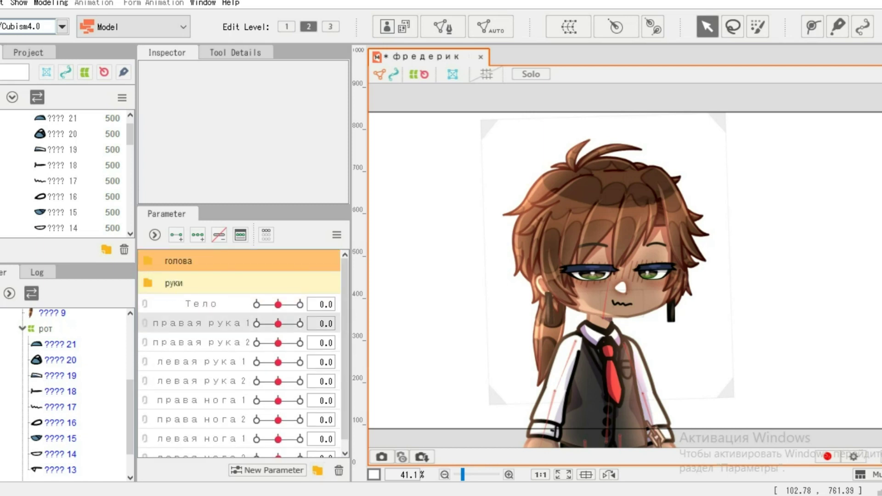
shift+click(216, 381)
drag(216, 321, 212, 289)
Set the руки folder's group color to FFF7D7 and add another parameter folder named ноги
right_click(212, 289)
click(230, 297)
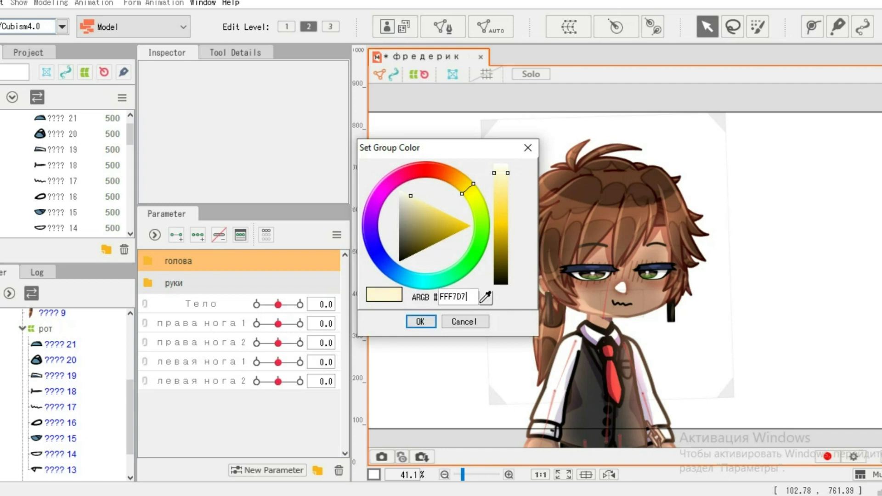
key(Return)
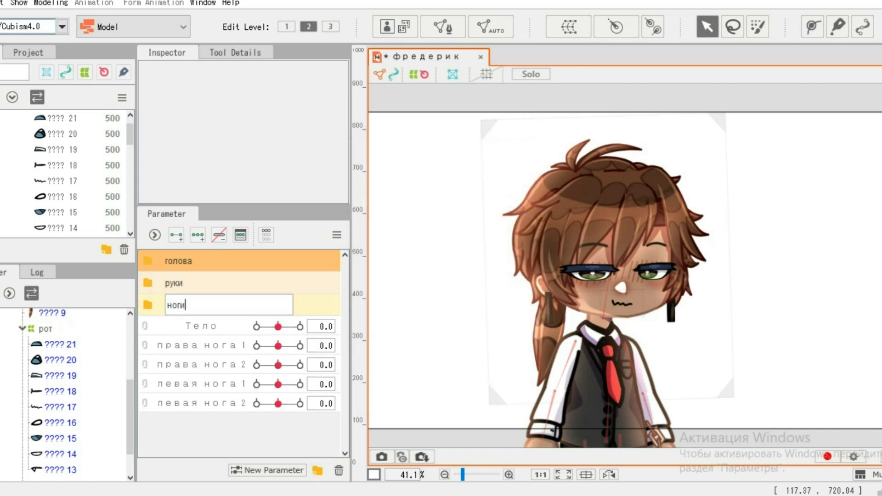
key(Return)
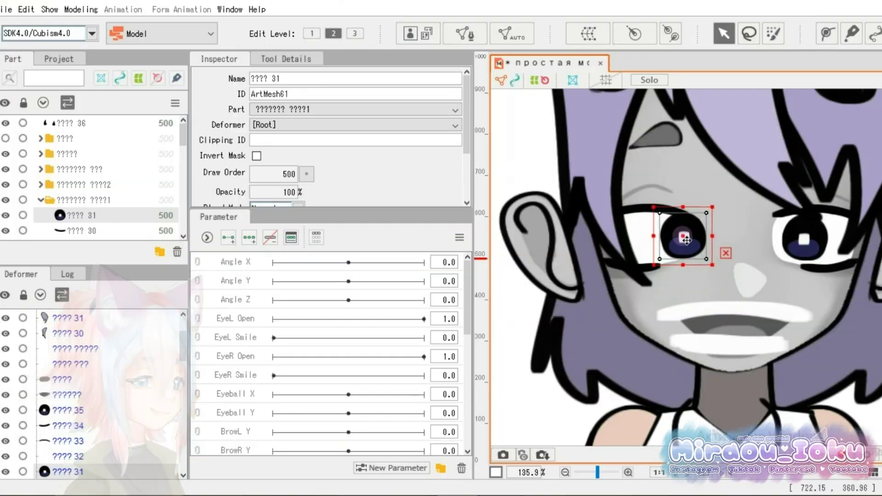
Clip pupil mesh 31 to the eye white with Clipping ID ArtMesh64 and place the pupil back inside the eye
drag(683, 252, 660, 205)
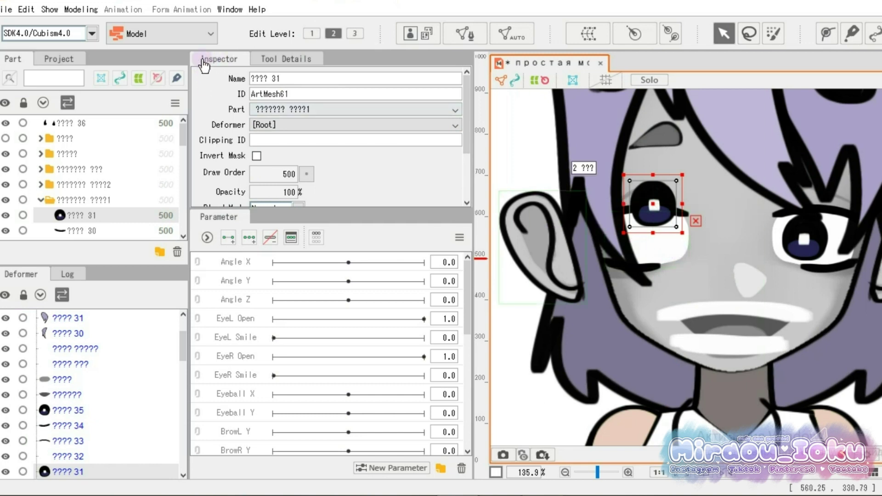
click(669, 250)
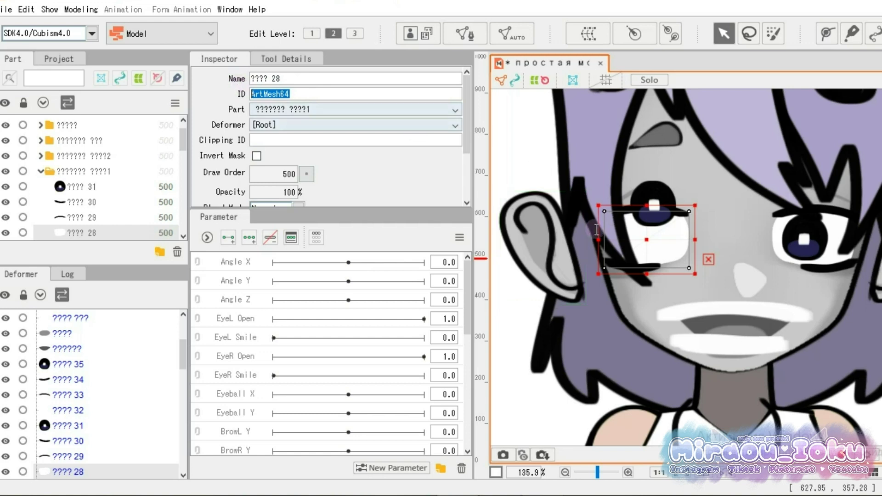
click(662, 198)
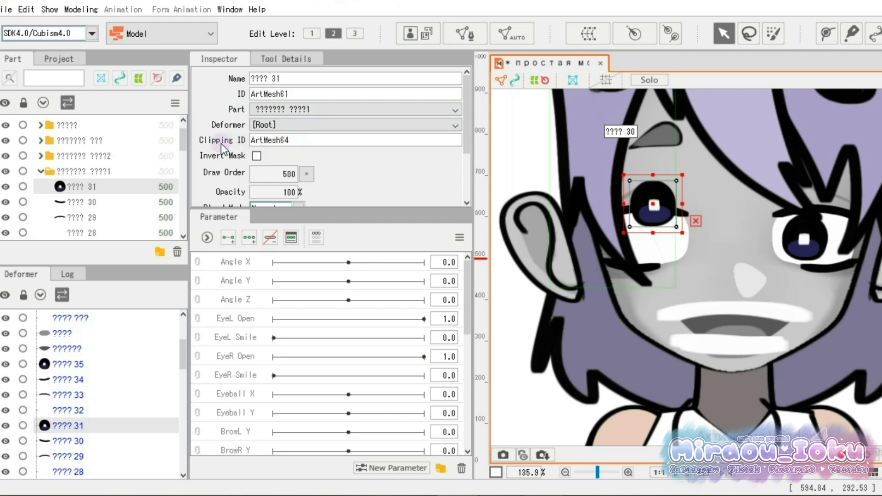
drag(644, 218, 681, 244)
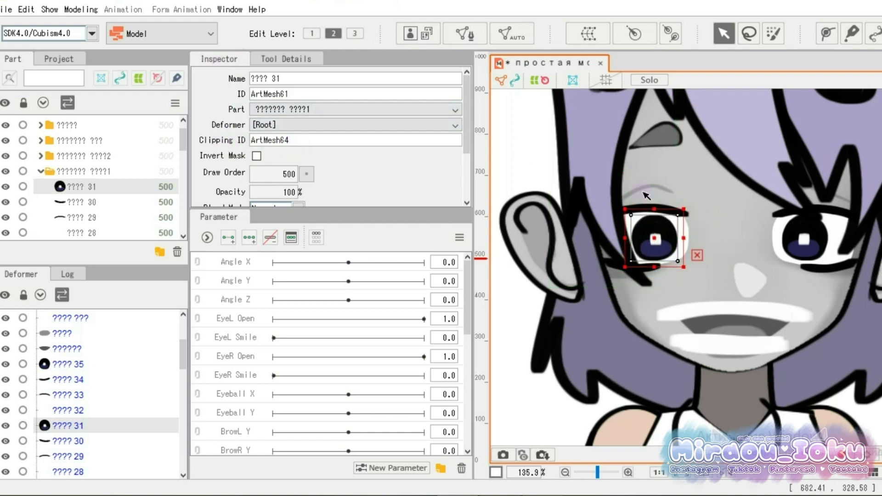
Clip the upper and lower teeth meshes to the inner mouth mesh with Clipping ID ArtMesh9
drag(295, 94, 215, 84)
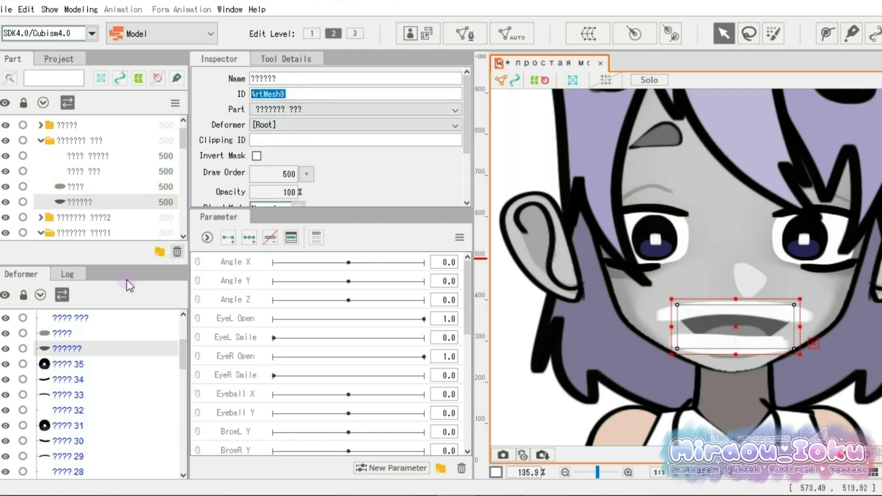
scroll(92, 358, up, 1)
click(65, 391)
shift+click(83, 360)
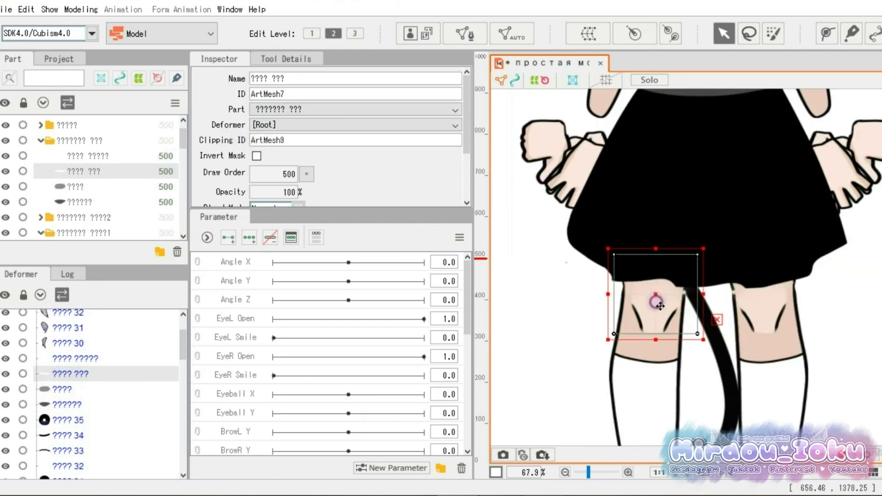
Clip knee mesh 15 to both leg meshes with Clipping IDs ArtMesh36 and ArtMesh37 and place it back over the knee
click(577, 305)
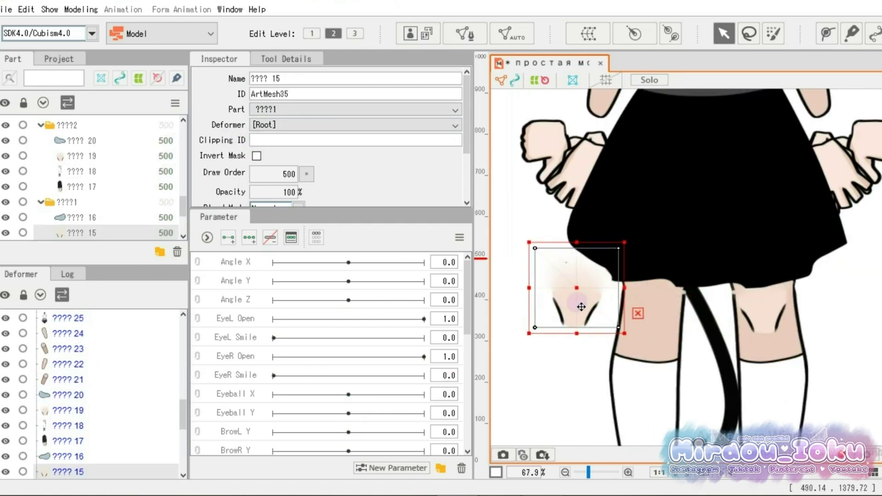
click(662, 347)
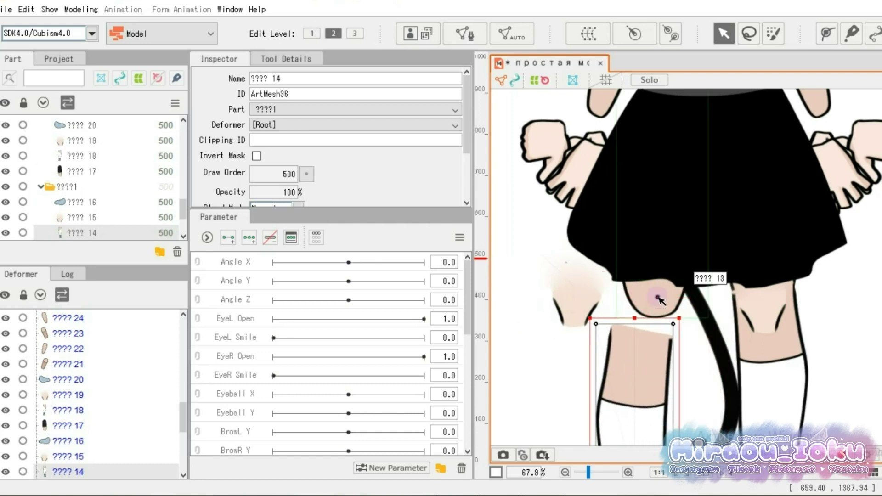
drag(657, 322, 670, 277)
shift+click(673, 256)
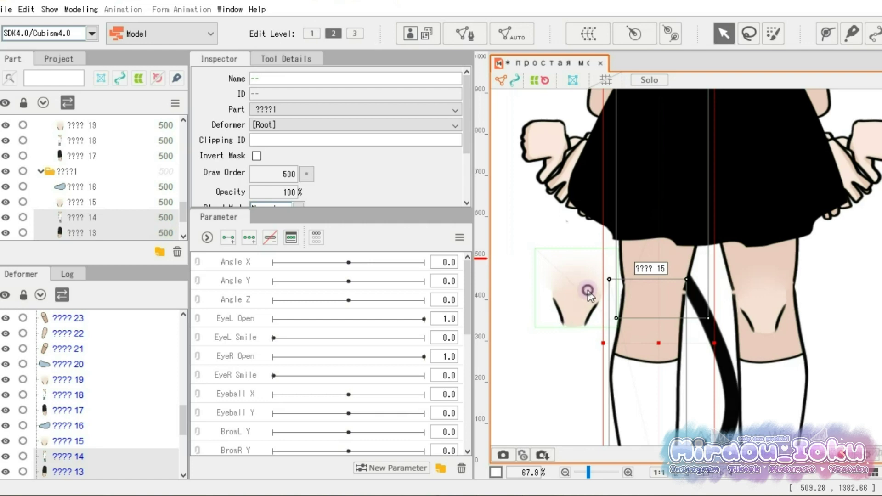
click(588, 292)
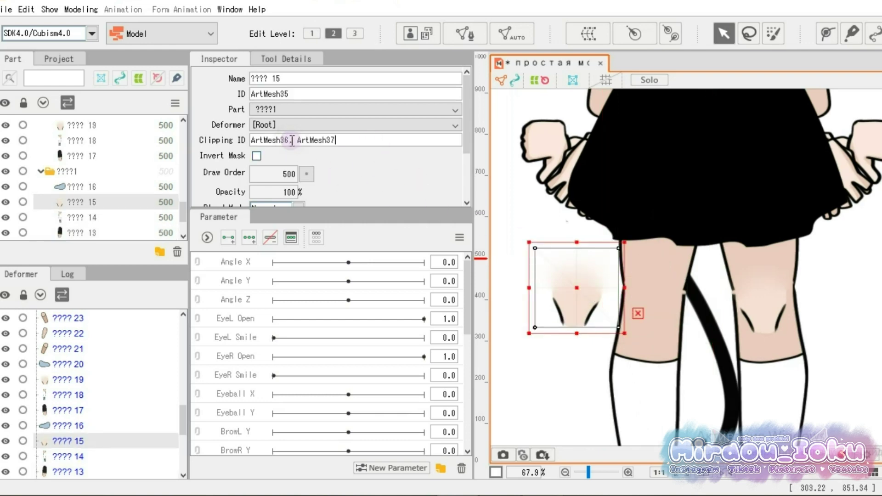
drag(590, 285, 667, 279)
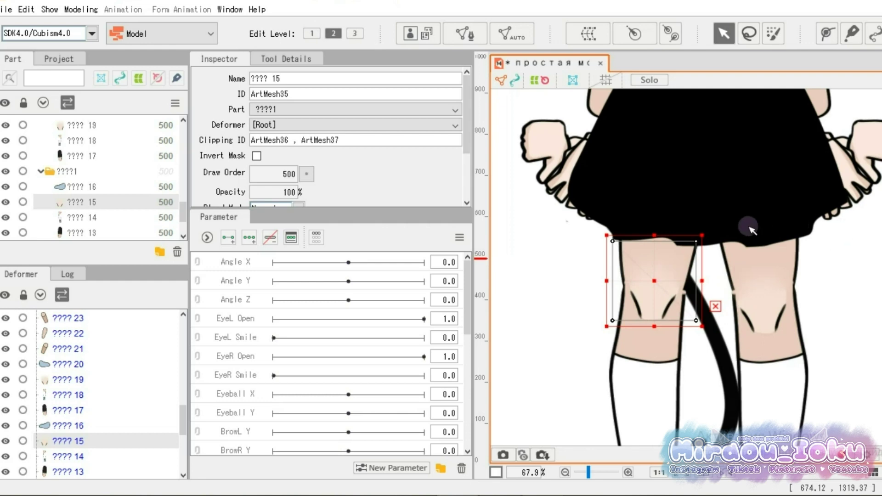
Show the hidden part folder with the glasses and select all the meshes of the whole character
scroll(753, 230, down, 10)
click(781, 327)
scroll(762, 319, up, 4)
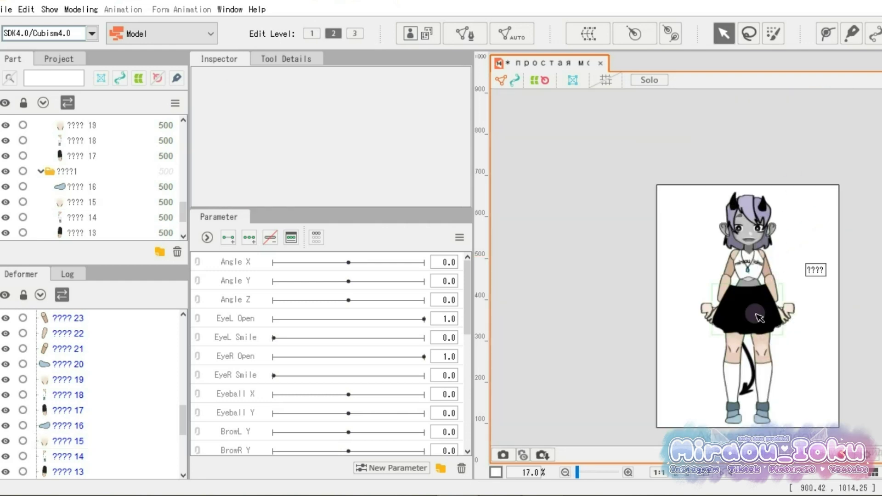
scroll(25, 135, up, 8)
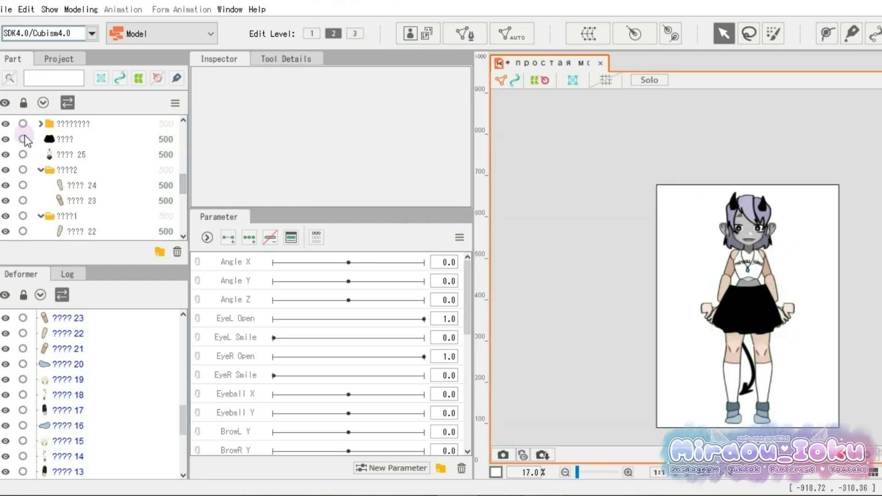
click(40, 169)
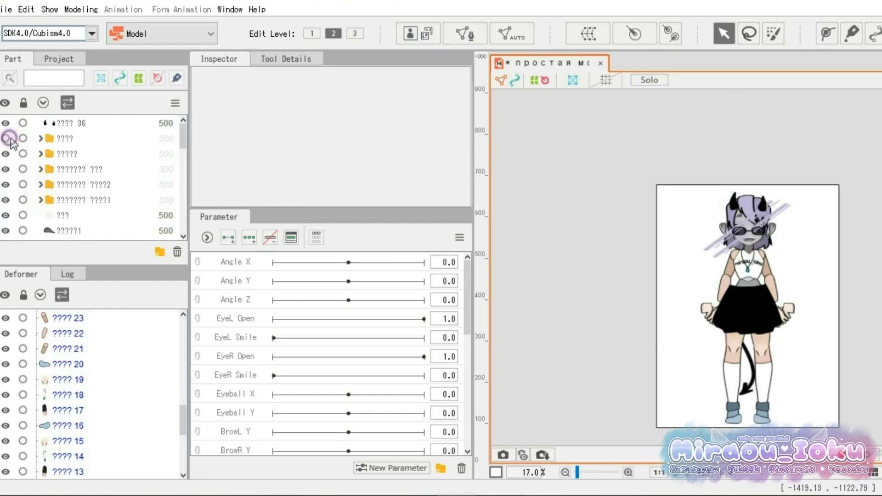
drag(604, 148, 874, 446)
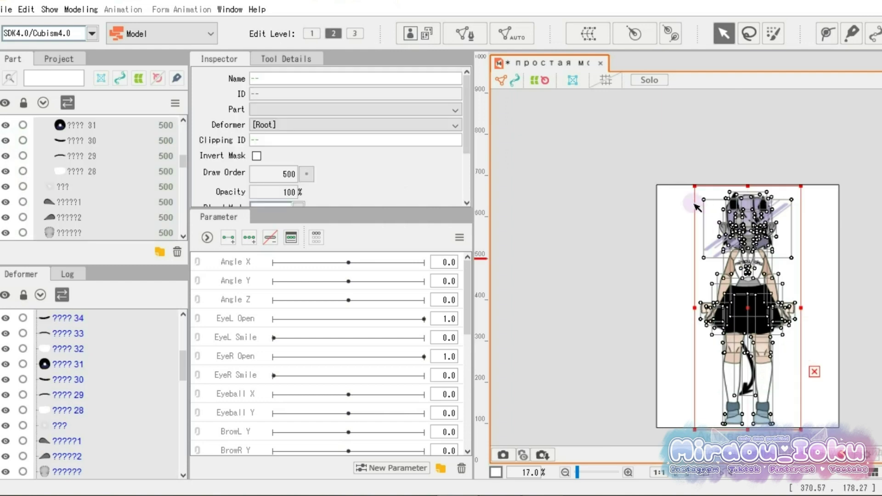
scroll(689, 205, down, 1)
scroll(817, 257, up, 1)
scroll(720, 296, up, 2)
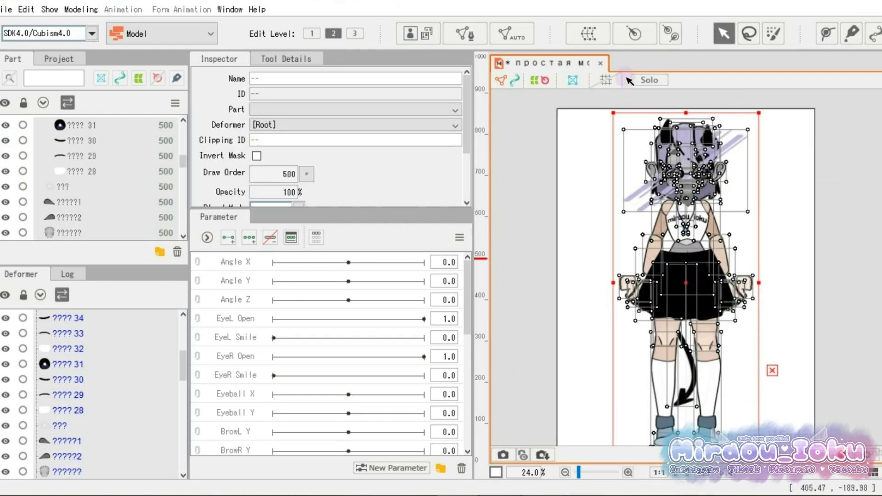
Generate automatic meshes for the hair, horns and face, and for the eyelid lines, with the Deformation (Heavy) preset
click(513, 37)
click(561, 184)
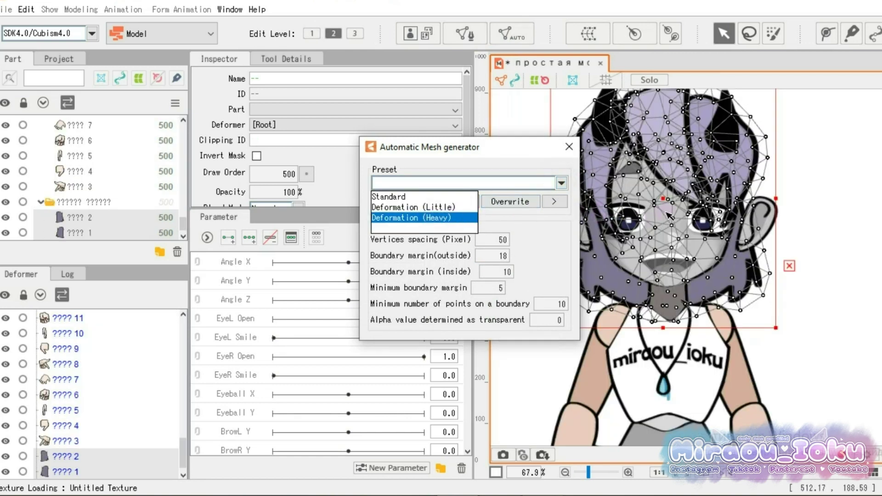
key(Return)
click(569, 147)
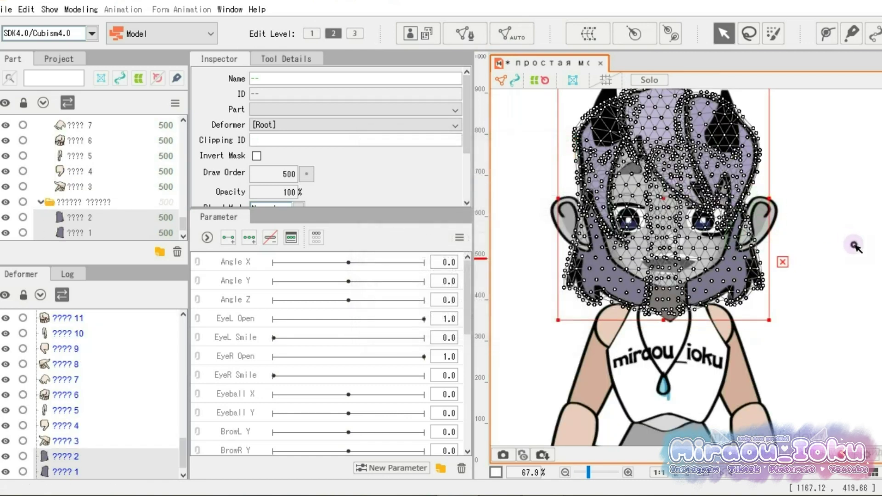
scroll(689, 248, up, 5)
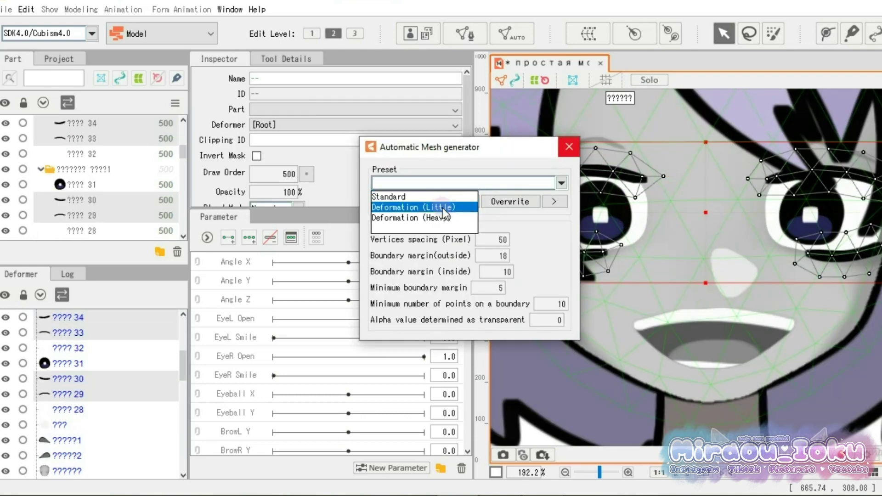
click(443, 218)
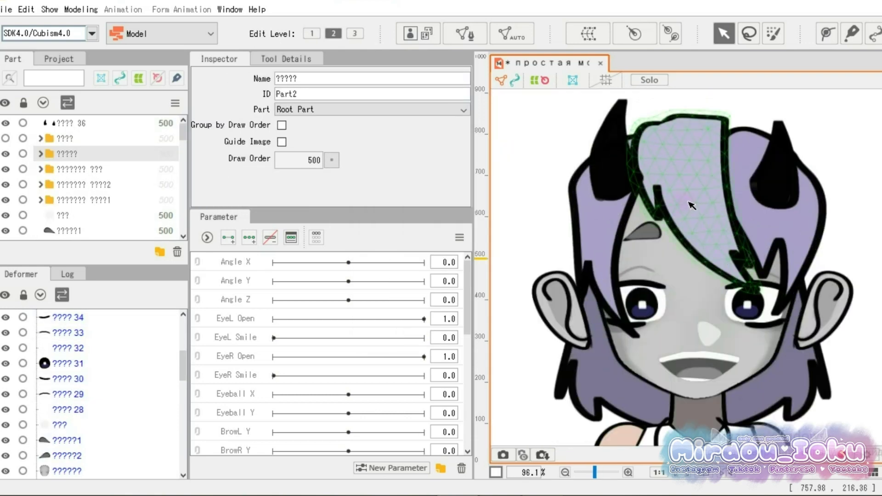
Open hair strand mesh 32 for manual mesh editing and erase the vertices in its lower part
click(694, 204)
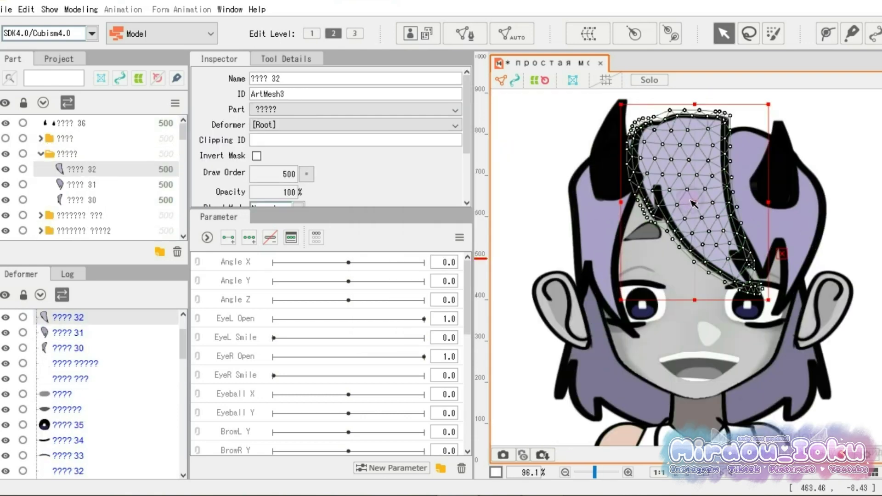
scroll(739, 180, up, 2)
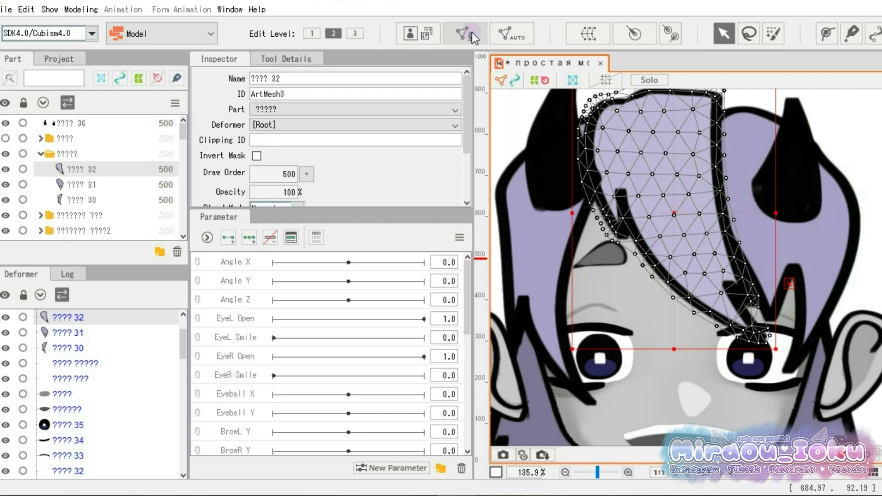
click(473, 32)
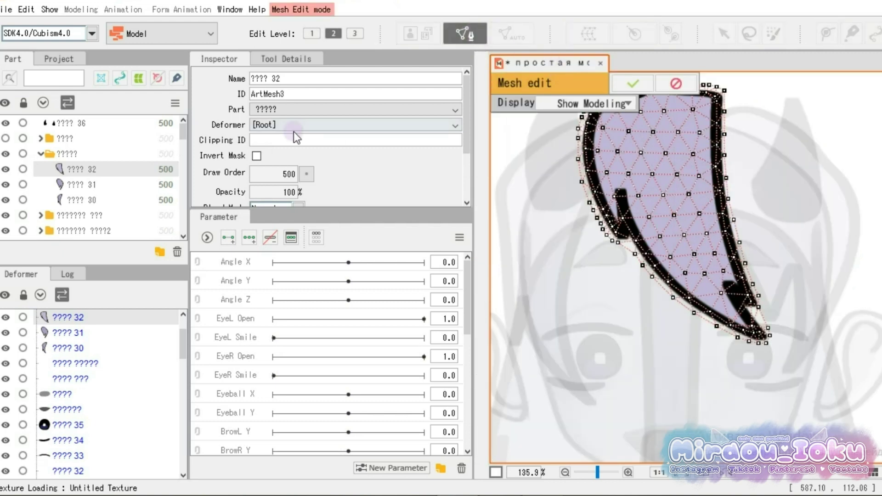
click(303, 66)
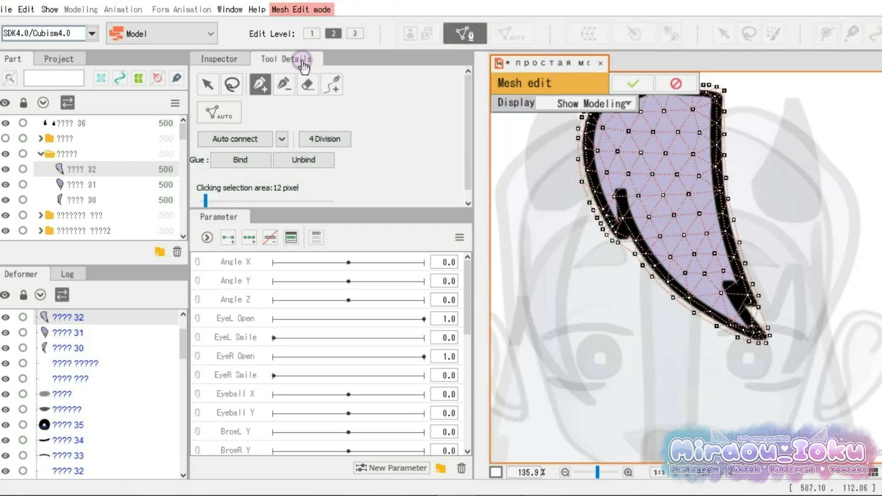
click(314, 87)
drag(657, 252, 606, 251)
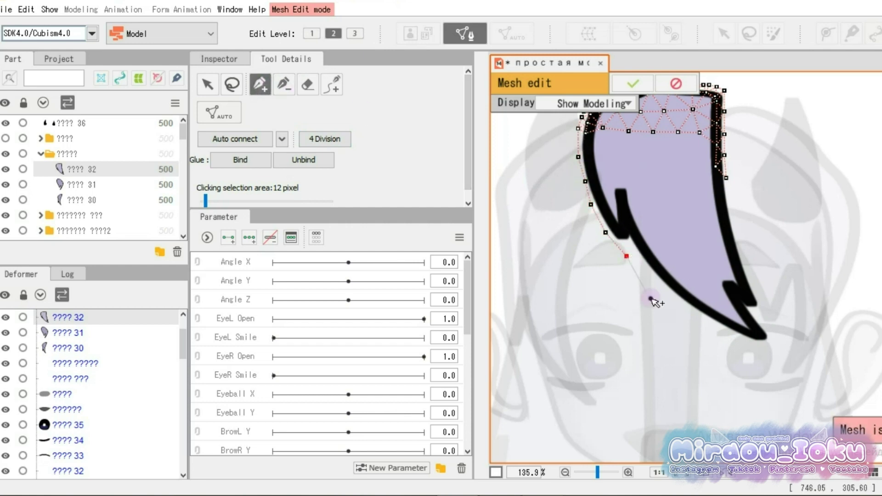
Lasso away the dense vertices along the hair strand's right edge and rebuild the mesh connections with Auto connect
click(231, 85)
scroll(739, 129, up, 2)
drag(739, 124, 758, 264)
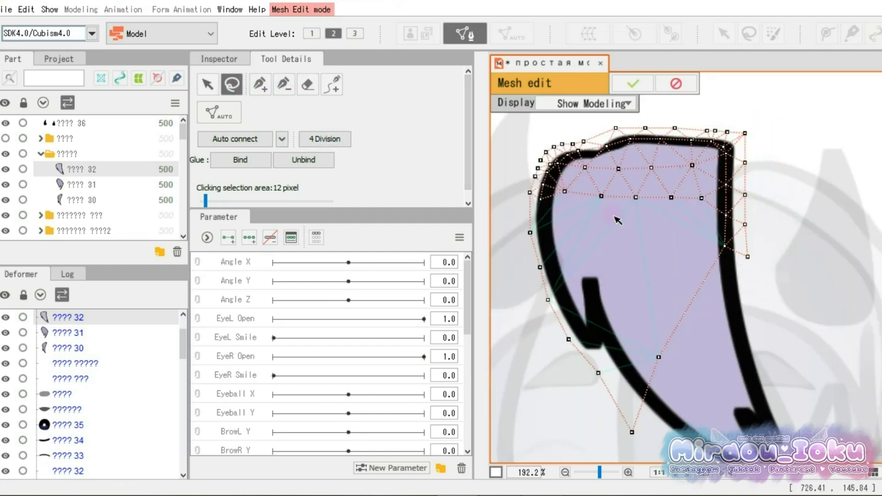
click(240, 139)
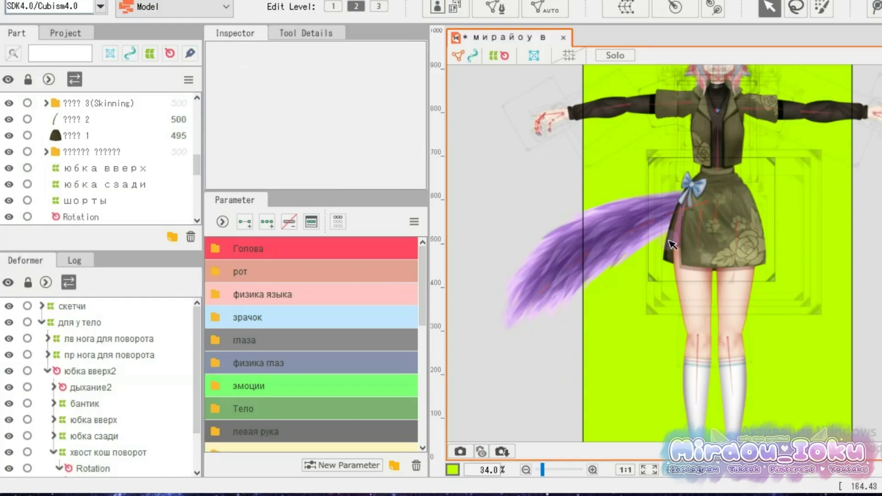
Select tail meshes 3[1] and 3[2] and view the Automatic Mesh generator's settings for them
click(635, 222)
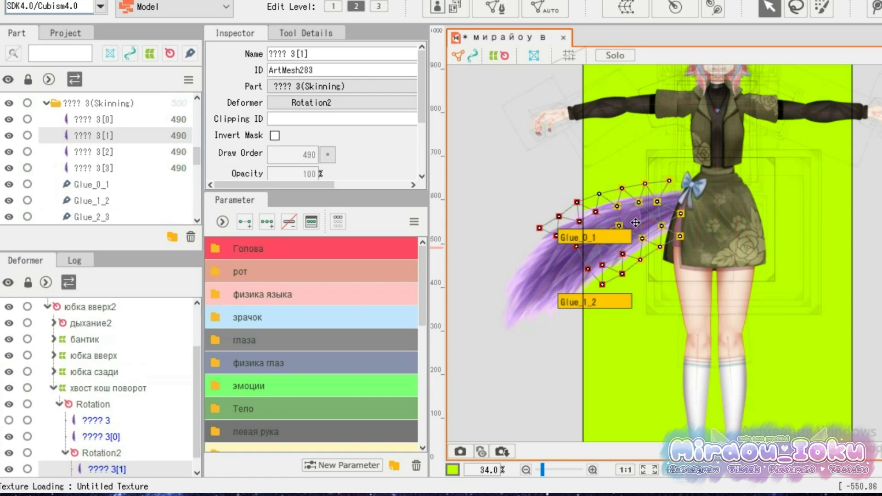
click(554, 267)
shift+click(120, 437)
click(551, 10)
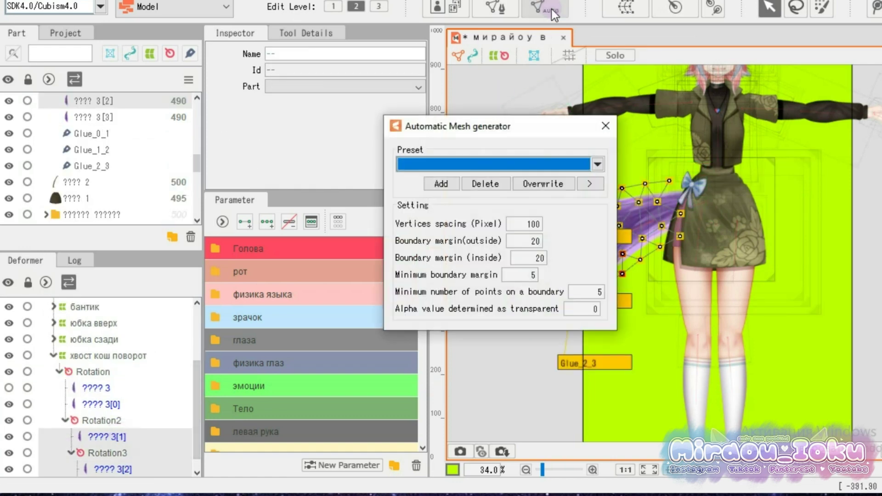
Try to open tail meshes 3[2] and 3[1] for manual mesh editing and look through the mesh and grid display settings
click(500, 11)
click(322, 33)
click(396, 90)
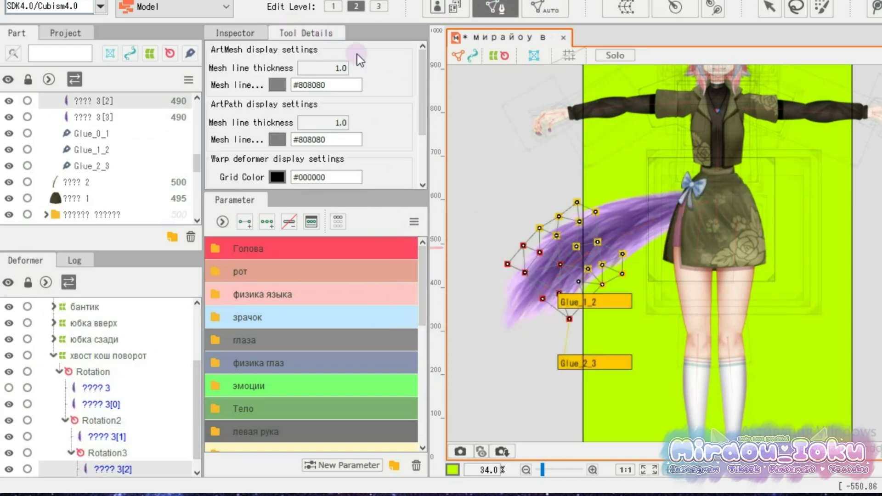
scroll(356, 138, down, 2)
click(120, 437)
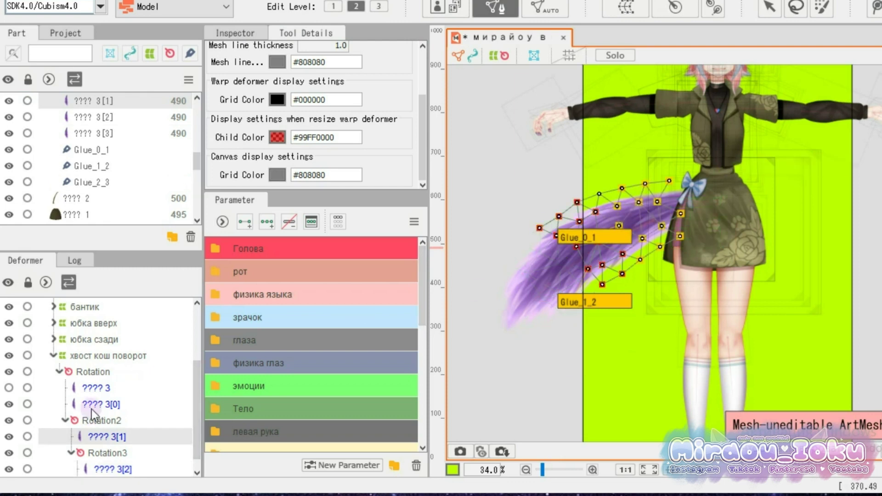
scroll(121, 437, down, 1)
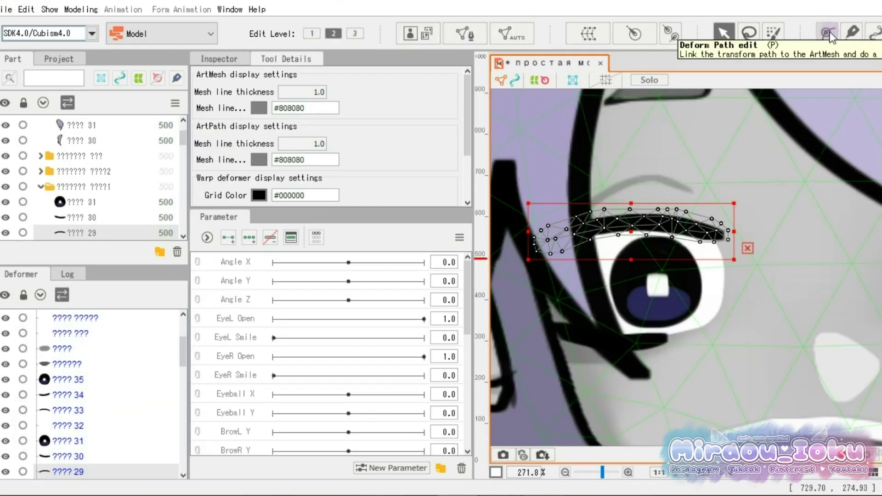
Lay a deform path along upper eyelid line 29 and bend the lid by moving the path's middle point down and back up
click(830, 34)
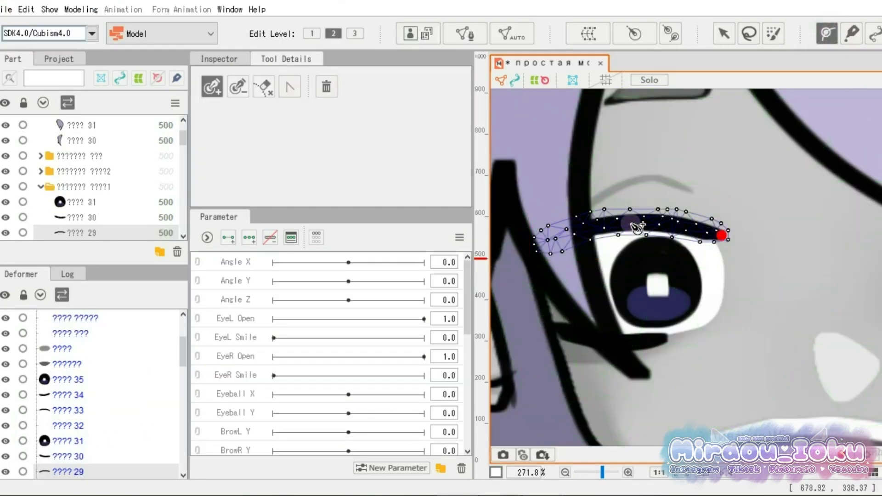
click(724, 34)
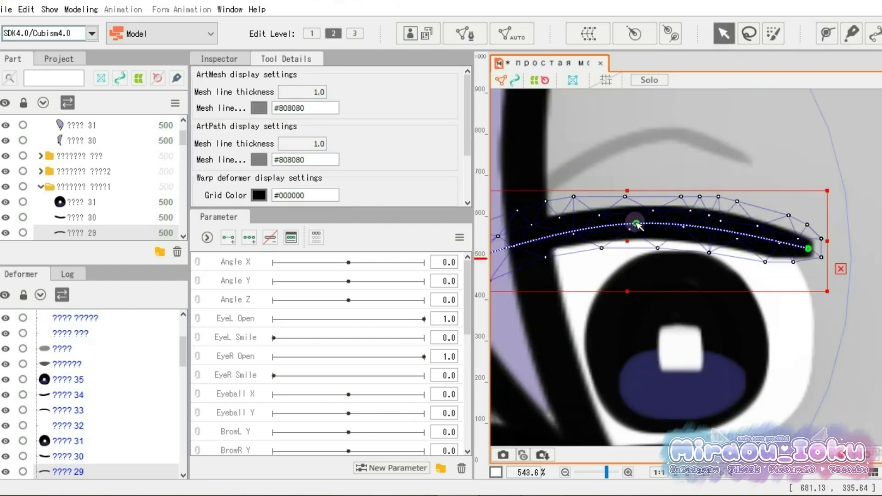
scroll(638, 224, up, 5)
scroll(643, 321, down, 2)
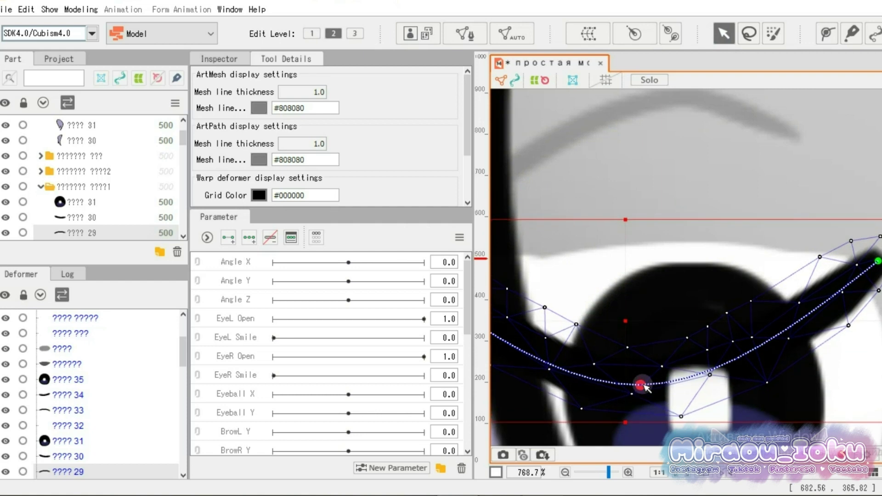
scroll(643, 374, down, 3)
drag(644, 379, 648, 251)
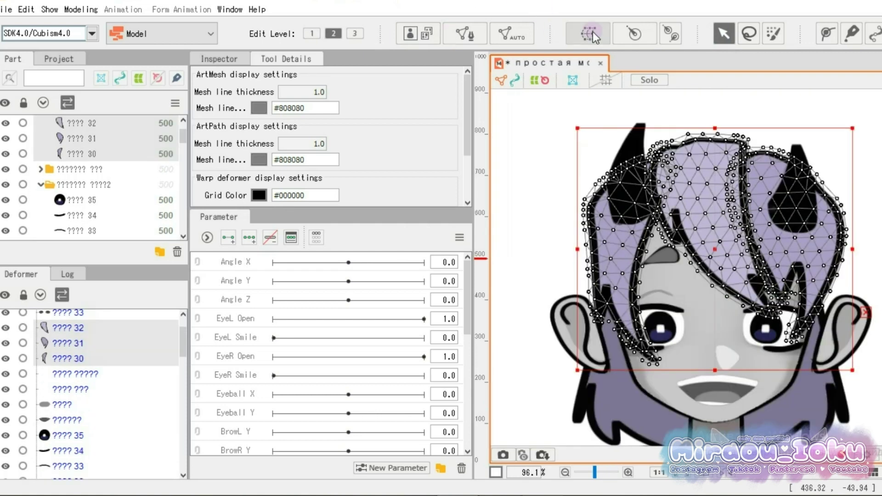
Create a warp deformer named челка as the parent of hair meshes 30, 31 and 32
click(592, 35)
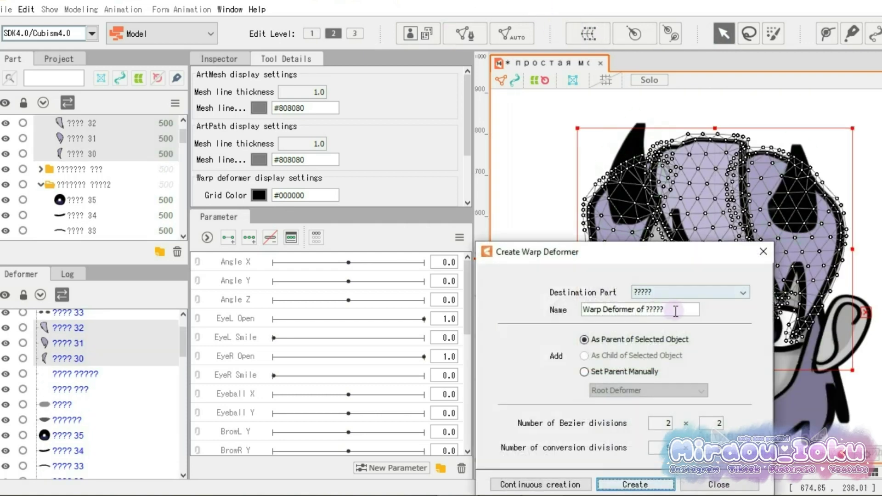
text(а)
key(Return)
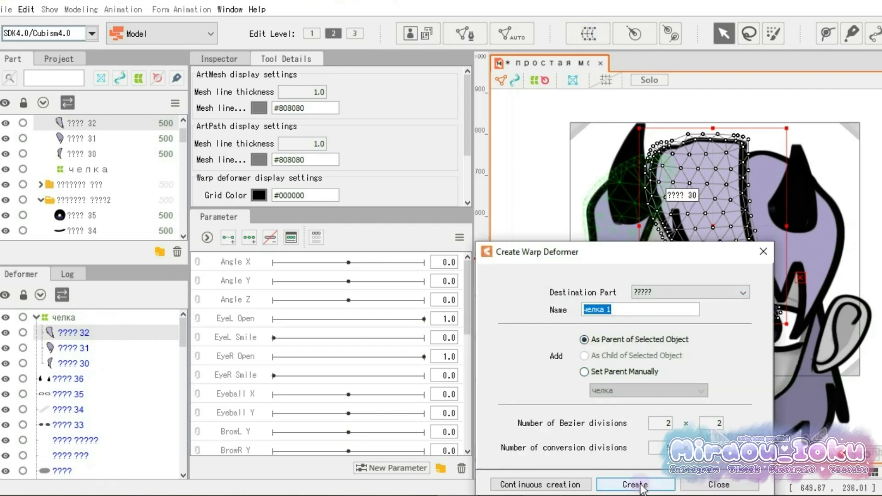
Nest four warp deformers, челка 1 to челка 4, around hair mesh 32, and undo them
click(642, 487)
click(642, 486)
click(643, 486)
click(643, 486)
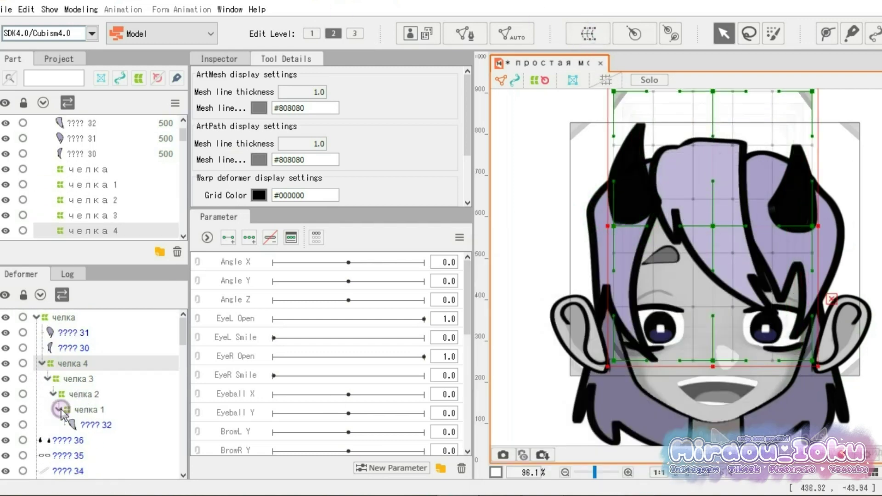
key(ctrl+z)
key(ctrl+z)
key(ctrl+z)
key(ctrl+z)
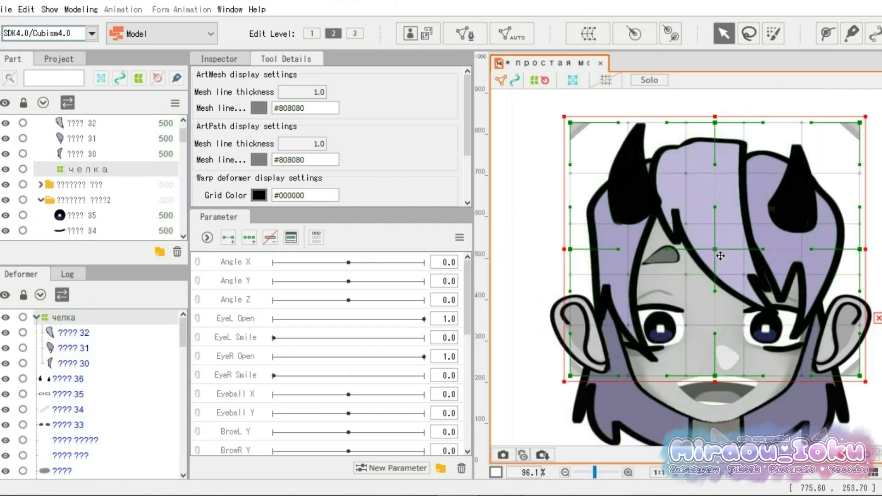
Bend the inner grid of the челка warp deformer and start creating a child warp deformer for the central bangs strand
drag(668, 250, 702, 283)
drag(764, 249, 740, 255)
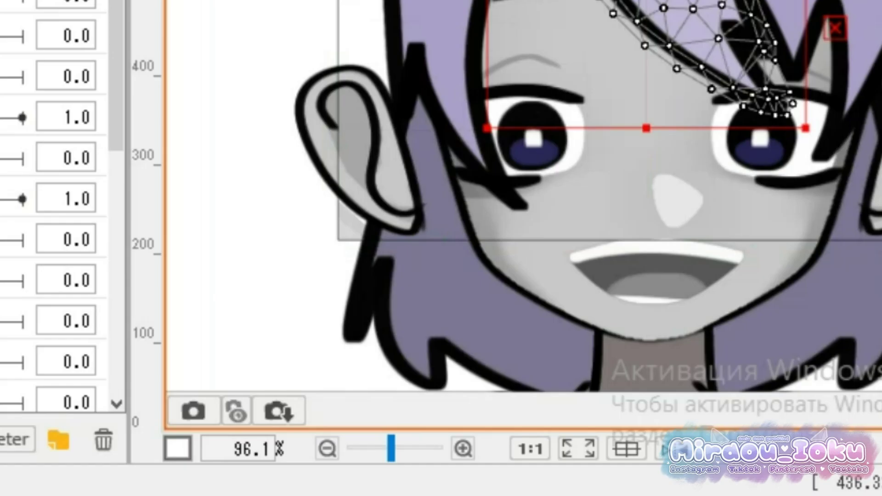
click(368, 0)
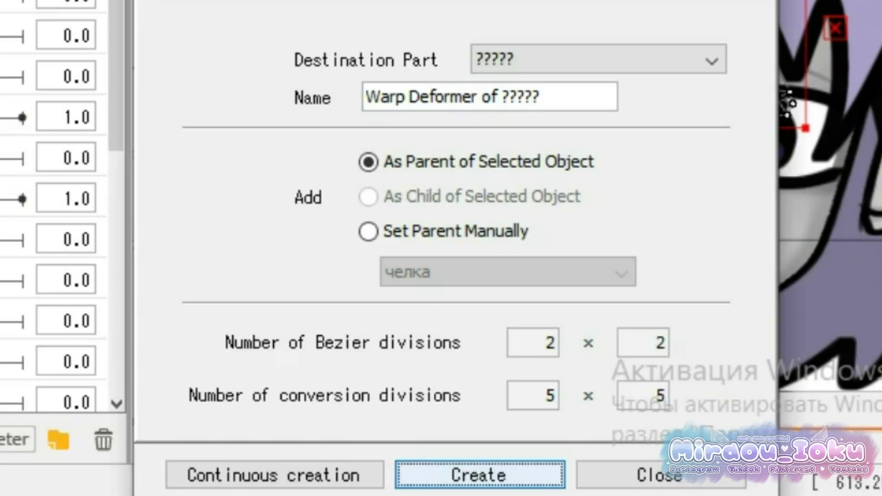
drag(568, 101, 352, 84)
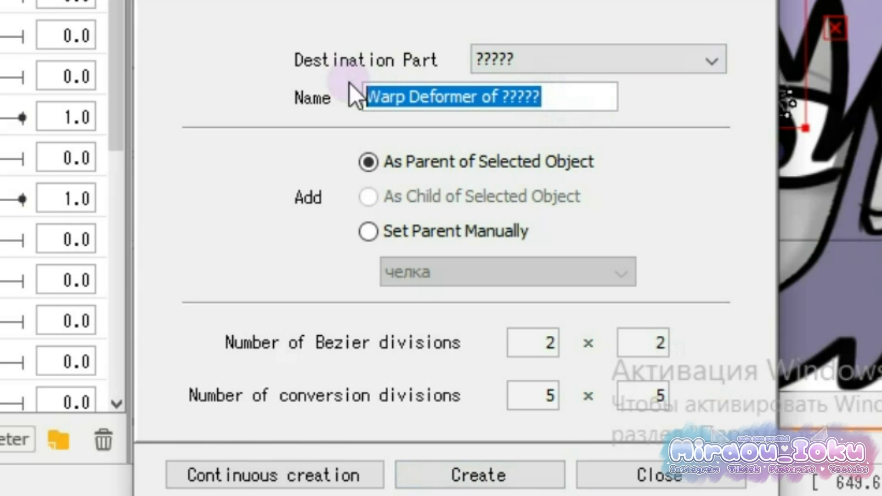
text(ч)
Create a warp deformer named задние волосы as the parent of back hair meshes 1 and 2
click(588, 33)
text(задние волосы)
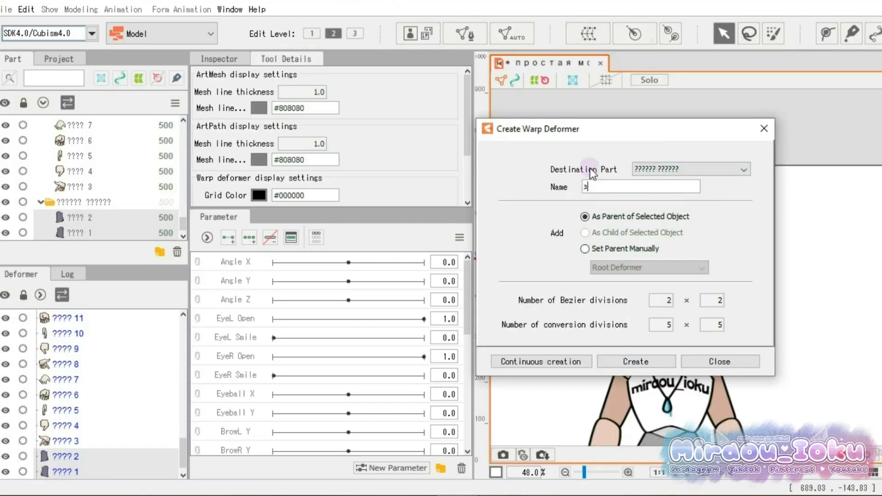
click(636, 361)
Select both ear meshes and create a parent warp deformer named уши for them
click(603, 289)
scroll(603, 289, up, 2)
shift+click(782, 282)
click(588, 34)
drag(735, 189, 580, 188)
text(уши)
click(636, 361)
Create a parent warp deformer named 2 глаз for the meshes of the second eye
click(71, 445)
click(588, 34)
drag(697, 190, 626, 186)
text(глаз 2)
click(636, 361)
Select amulet meshes 26 to 29 and create a parent warp deformer named амулет for them
click(69, 350)
shift+click(68, 395)
click(586, 37)
drag(689, 187, 581, 187)
text(амулет)
click(636, 362)
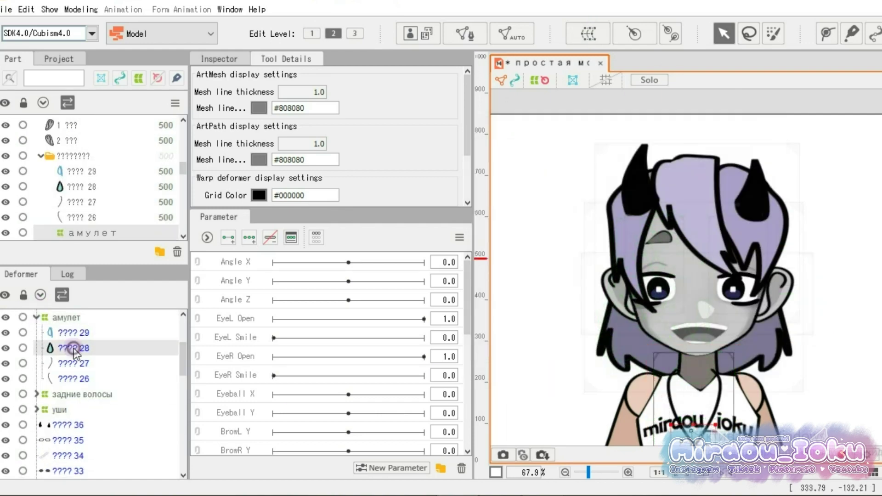
Create a rotation deformer at the hips for torso mesh 25 and place the black skirt mesh under it
scroll(690, 276, down, 2)
scroll(75, 355, down, 6)
click(74, 427)
click(670, 34)
click(684, 358)
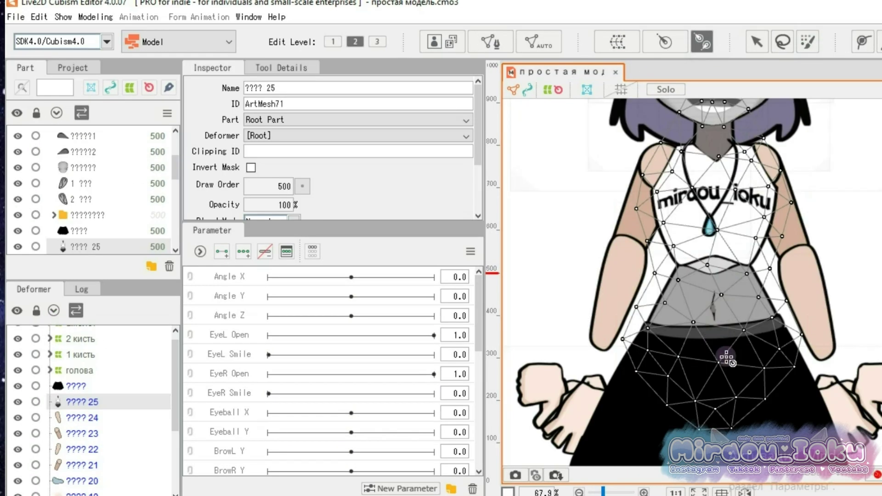
click(715, 383)
drag(76, 418, 76, 387)
mouse_move(74, 418)
mouse_down()
mouse_move(69, 390)
mouse_move(76, 413)
mouse_up()
Create a rotation deformer at the neck for the голова deformer and move the amulet deformer under the body's Rotation deformer
click(54, 311)
click(85, 371)
scroll(699, 276, down, 2)
click(699, 277)
drag(76, 334, 74, 382)
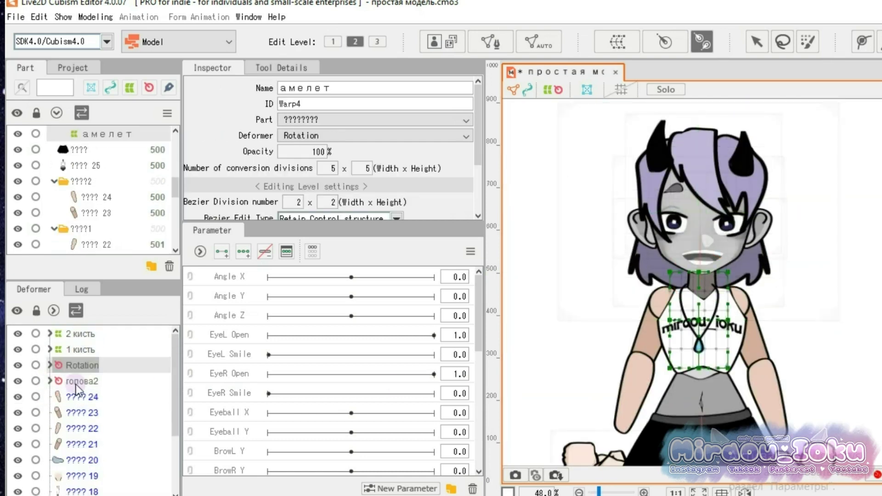
Create rotation deformers for the upper and lower parts of leg 2 and nest the lower-leg meshes under the thigh rotation
scroll(92, 404, down, 2)
click(111, 415)
drag(728, 437, 689, 267)
drag(691, 272, 697, 366)
click(86, 461)
click(83, 414)
scroll(662, 322, down, 2)
drag(646, 323, 649, 348)
drag(84, 445, 92, 335)
Create thigh and lower-leg rotation deformers for leg 1 and nest the lower-leg rotation and foot meshes under the thigh rotation
scroll(88, 414, down, 3)
click(84, 477)
drag(597, 224, 587, 389)
click(83, 477)
drag(87, 476, 92, 382)
drag(92, 382, 91, 350)
click(50, 350)
drag(83, 491, 92, 366)
drag(82, 490, 92, 381)
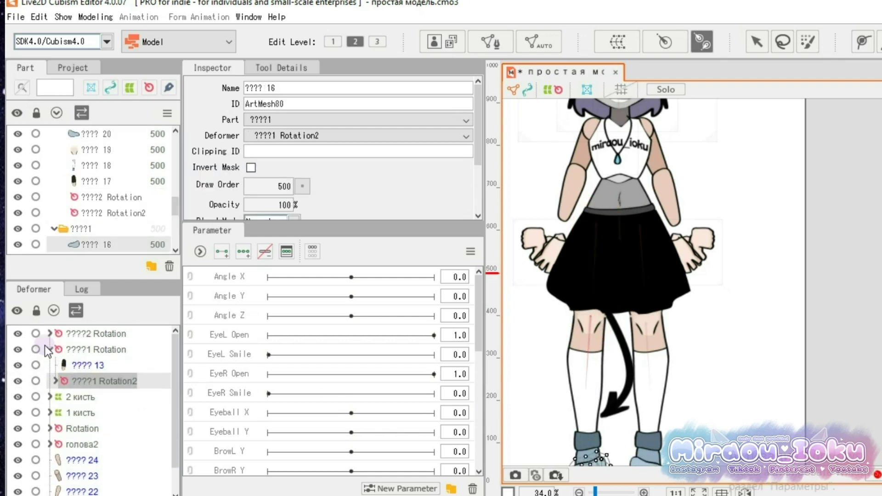
click(50, 350)
Create rotation deformers for arm 2, from the elbow for forearm mesh 24 and from the shoulder for upper-arm mesh 23
click(87, 429)
scroll(653, 193, up, 2)
drag(674, 247, 692, 301)
click(84, 461)
drag(648, 173, 671, 232)
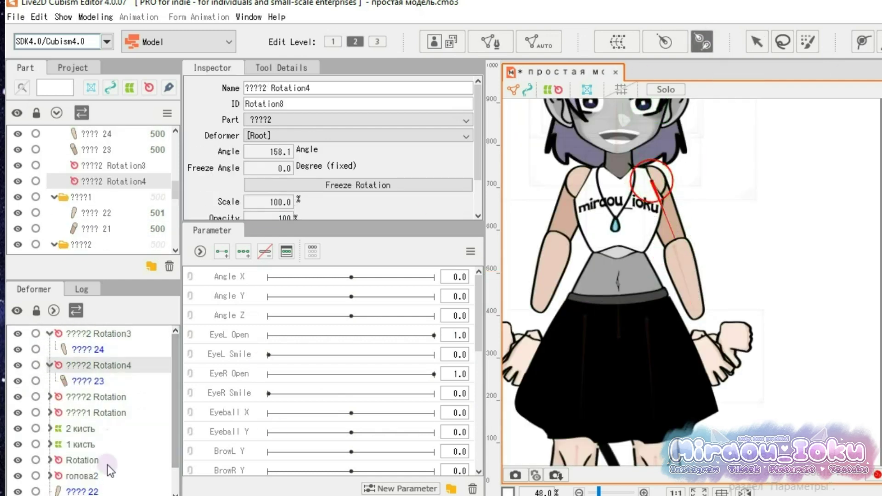
Create elbow and shoulder rotation deformers for arm 1's meshes 22 and 21 and rearrange the arm deformers in the hierarchy
click(90, 462)
drag(557, 241, 543, 293)
drag(87, 461, 94, 351)
click(87, 477)
drag(581, 177, 563, 224)
drag(87, 477, 94, 367)
Create wrist rotation deformers for the 1 кисть and 2 кисть hands and rearrange the hand deformers in the hierarchy
click(82, 445)
drag(533, 322, 504, 381)
drag(88, 430, 87, 445)
click(83, 430)
drag(699, 321, 724, 374)
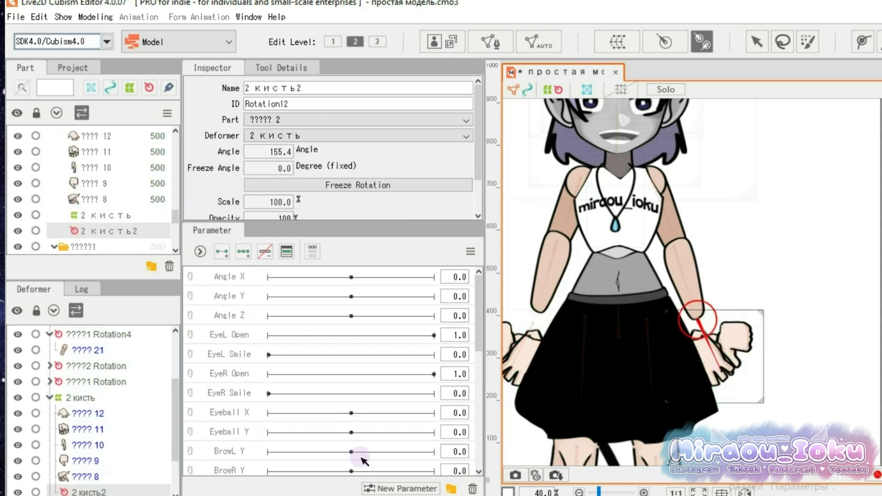
drag(79, 415, 73, 432)
click(81, 404)
click(87, 389)
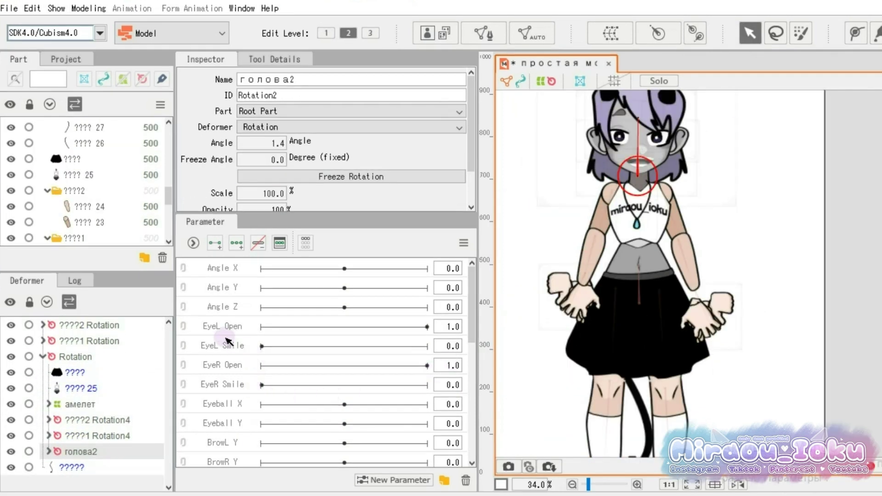
Move the EyeR Open parameter directly below EyeL Open and delete the EyeL Smile and EyeR Smile parameters
click(224, 328)
drag(232, 367, 235, 339)
click(239, 367)
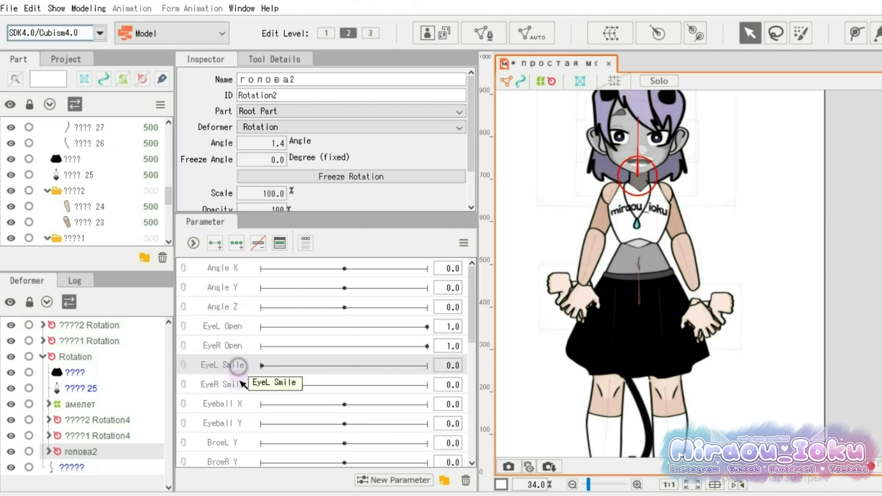
ctrl+click(240, 386)
click(466, 480)
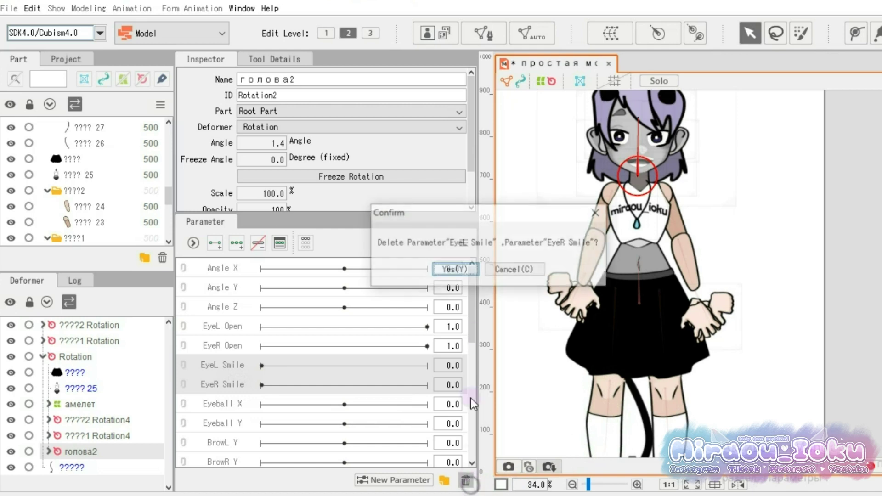
click(452, 272)
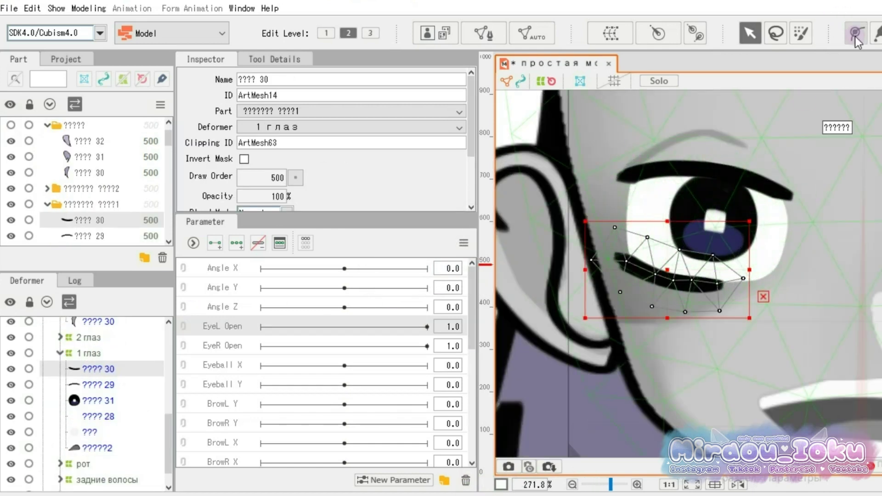
Lay deform paths along lower lid line 30 and upper lid line 29 of the 1 глаз eye
click(855, 37)
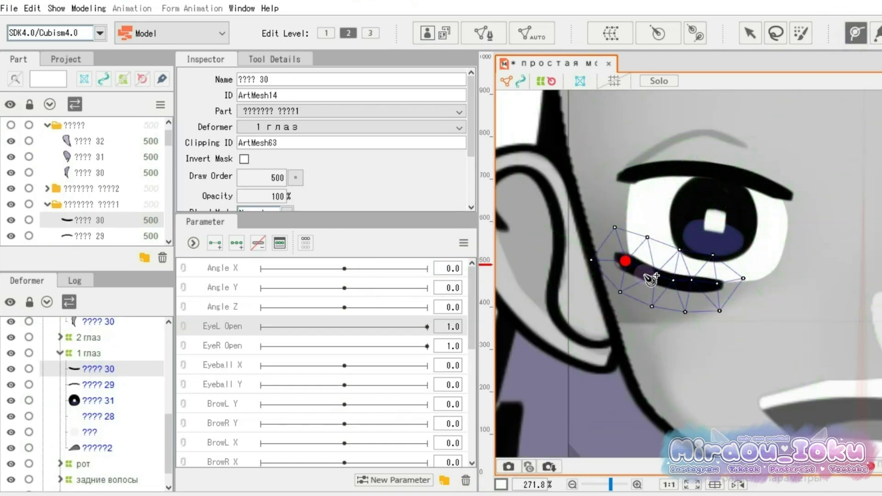
click(120, 385)
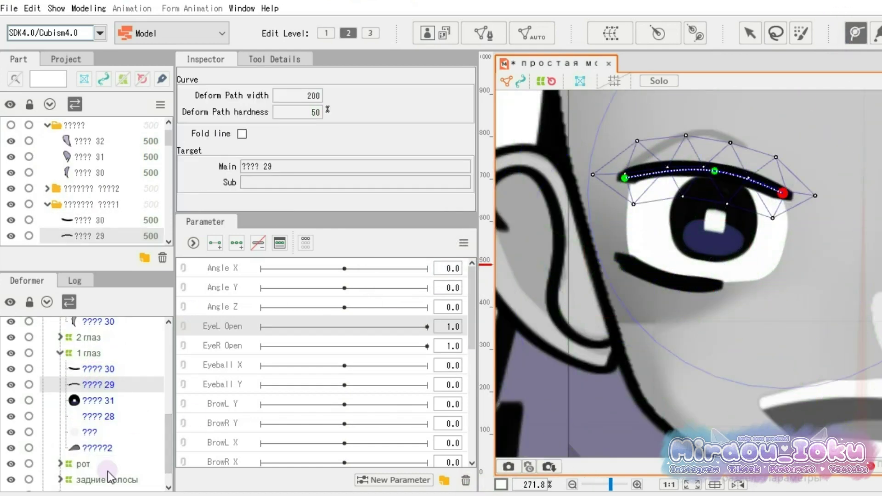
scroll(111, 371, up, 2)
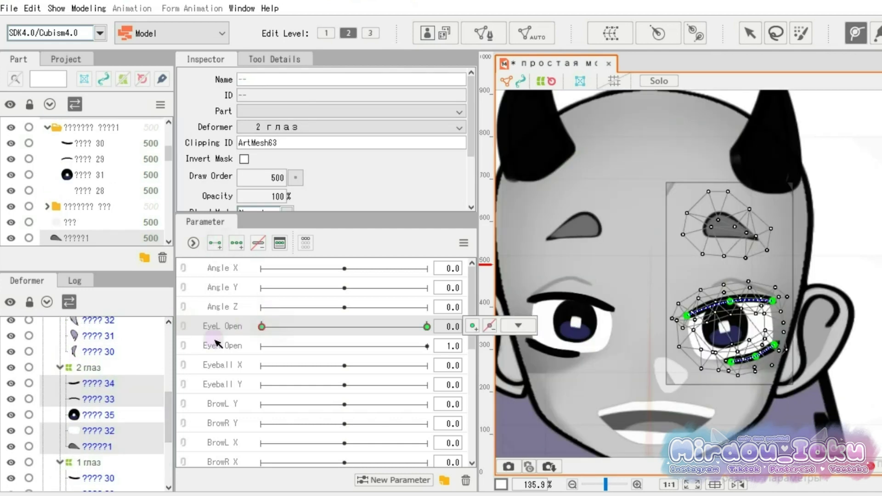
At EyeL Open 0, squash eye-white mesh 32 of the 2 глаз eye from above and below
click(99, 431)
click(754, 36)
drag(730, 282, 731, 326)
drag(732, 378, 736, 356)
Close the 2 глаз eye at EyeL Open 0 by bending upper lid line 33 down to lower lid line 34 and lowering the brow
click(99, 399)
scroll(753, 312, up, 4)
drag(733, 301, 731, 343)
drag(812, 294, 814, 307)
scroll(715, 339, up, 12)
drag(715, 339, 718, 404)
scroll(718, 404, down, 8)
click(97, 384)
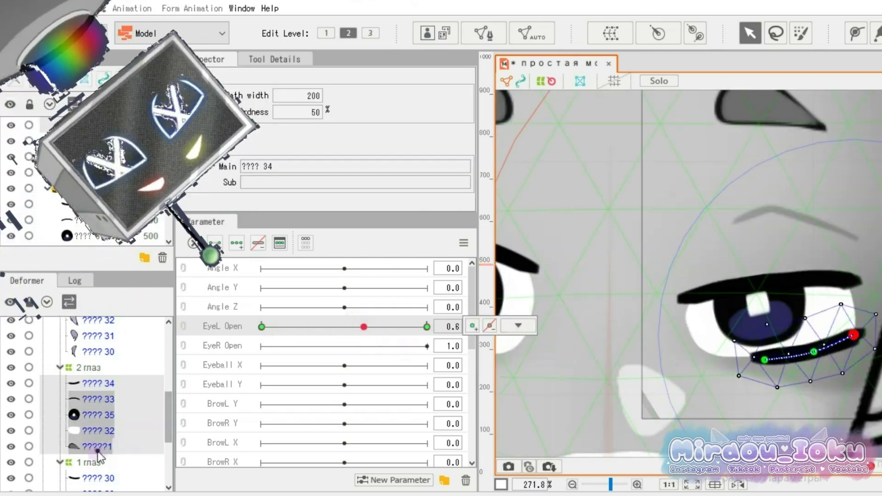
click(97, 447)
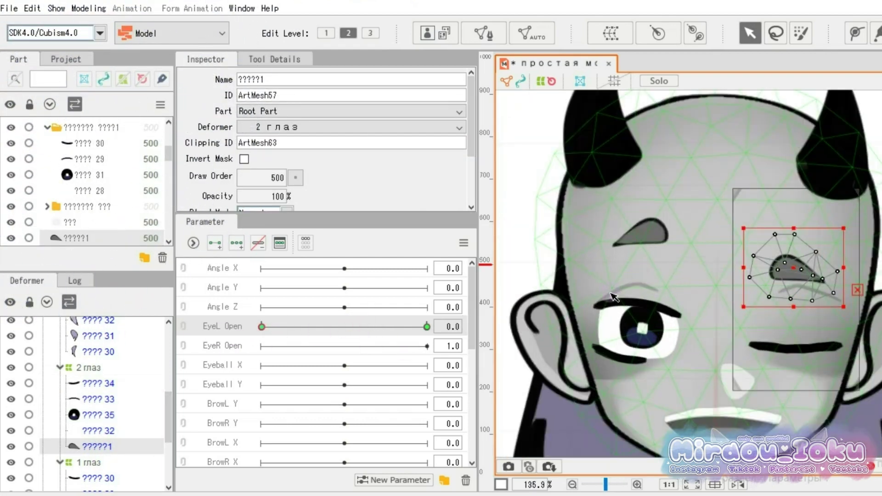
Select lid lines 30 and 29, eye-white mesh 28 and the brow of 1 глаз, and add two keys to EyeR Open
click(60, 368)
click(97, 400)
shift+click(97, 479)
ctrl+click(97, 464)
click(94, 464)
scroll(94, 460, down, 3)
drag(90, 405, 74, 353)
click(92, 410)
ctrl+click(92, 426)
ctrl+click(93, 457)
ctrl+click(94, 473)
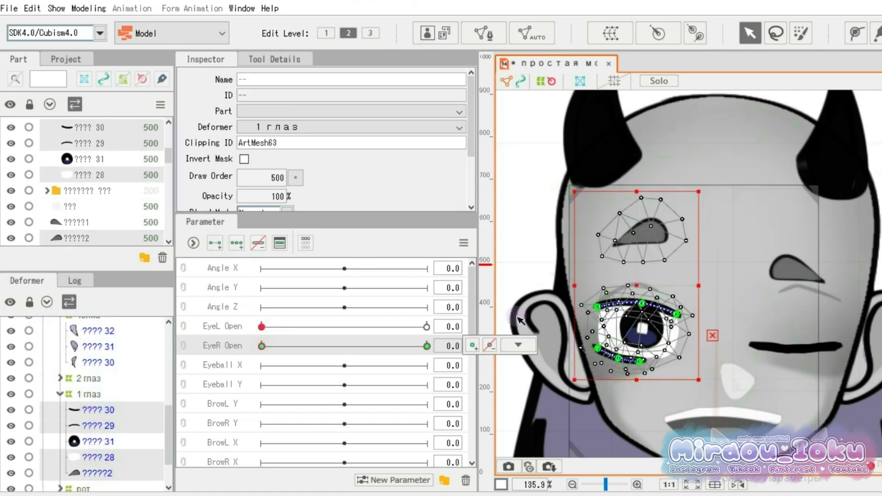
At EyeR Open 0, flatten the white of the 1 глаз eye and bend upper lid line 29 down into its closed position
click(647, 314)
drag(639, 323, 639, 333)
scroll(652, 342, up, 1)
click(98, 426)
scroll(642, 301, up, 2)
drag(642, 284, 632, 361)
drag(753, 311, 748, 297)
drag(643, 332, 643, 336)
Straighten the deform path of lower lid line 30 to meet the closed upper lid, and select the brow above it
click(98, 457)
click(98, 410)
drag(597, 384, 645, 356)
drag(603, 378, 605, 371)
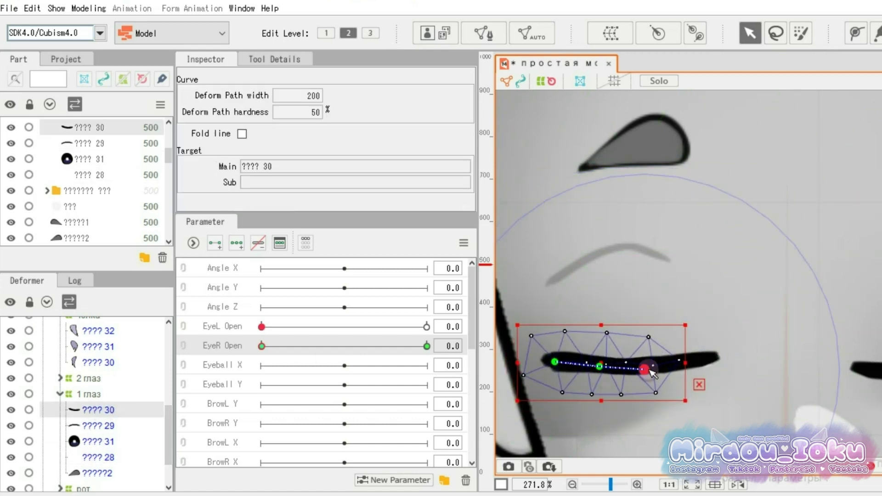
click(634, 150)
scroll(714, 248, down, 1)
Set the Eyeball X, EyeR Open and EyeL Open parameters to 1.0
drag(344, 365, 428, 366)
drag(262, 346, 427, 346)
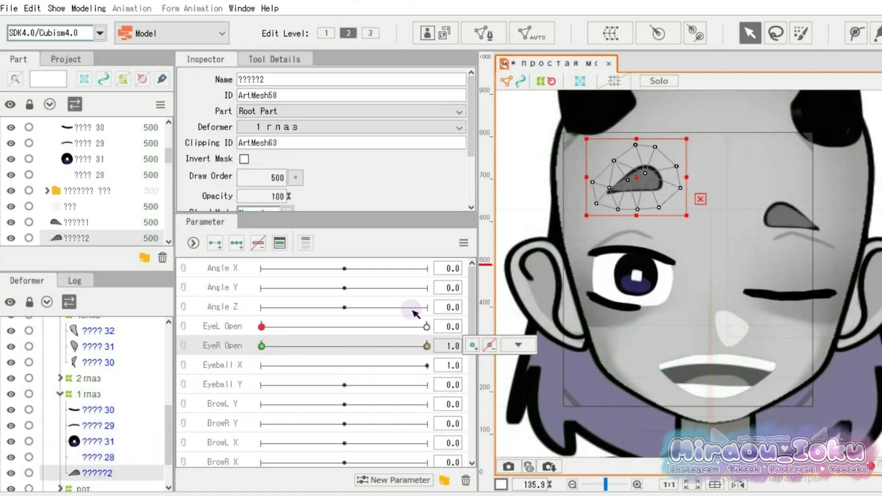
drag(262, 327, 426, 327)
Select iris meshes 31 and 35 of both eyes and add three keys to the Eyeball X parameter
click(97, 442)
click(61, 378)
ctrl+click(94, 390)
click(235, 366)
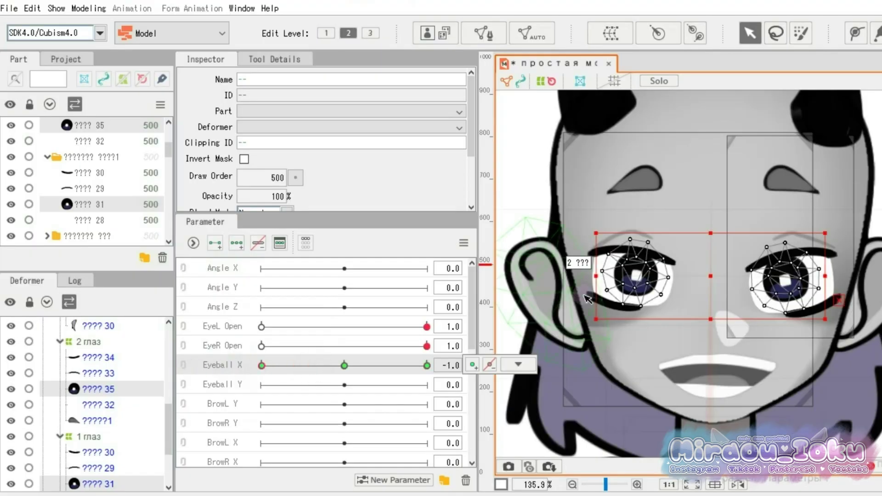
Shift both irises toward opposite sides at Eyeball X -1.0 and 1.0, fine-tuning irises 35 and 31 individually
drag(712, 281, 677, 279)
click(427, 366)
drag(711, 278, 745, 279)
click(97, 389)
drag(821, 279, 816, 278)
click(261, 366)
click(98, 485)
drag(602, 278, 594, 277)
Add three keys to Eyeball Y for irises 31 and 35, moving them down at -1.0 and up at 1.0
click(345, 366)
ctrl+click(98, 389)
click(232, 384)
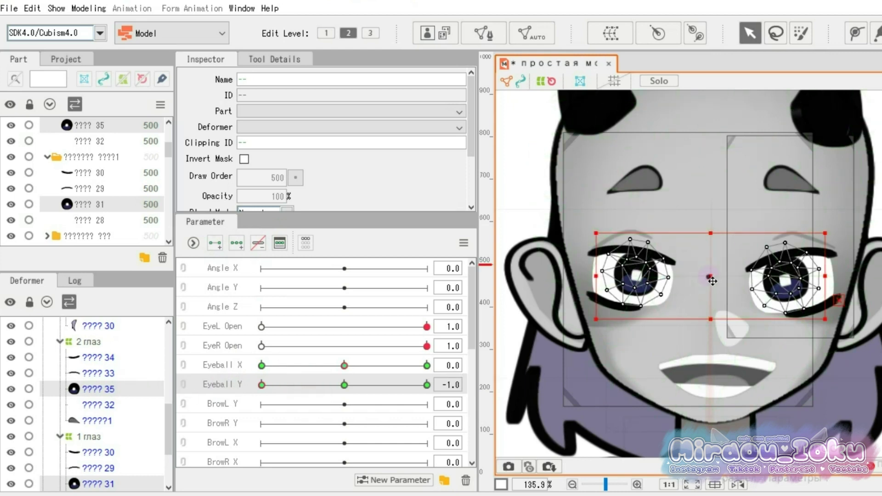
drag(712, 294, 713, 324)
click(427, 385)
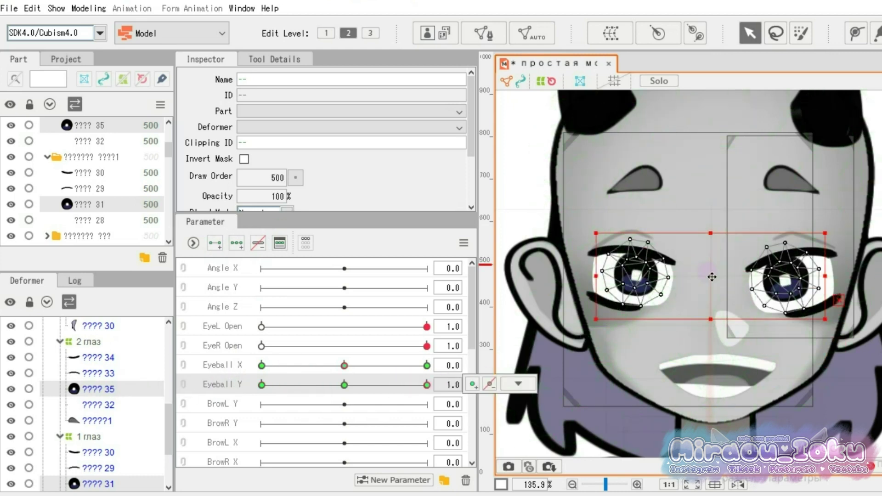
drag(713, 289, 713, 243)
click(344, 386)
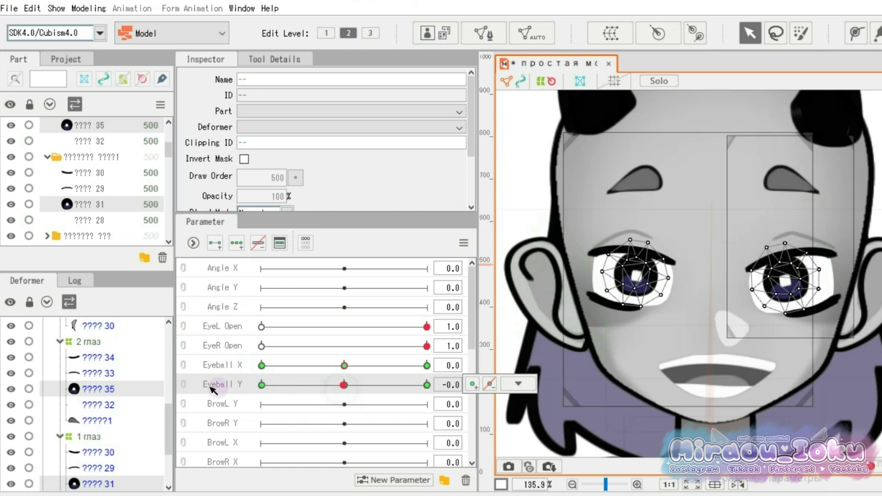
Link Eyeball X with Eyeball Y, synthesize the corner forms of the irises and preview the combined eye movement
click(181, 366)
drag(340, 388, 248, 366)
drag(270, 284, 342, 392)
click(466, 242)
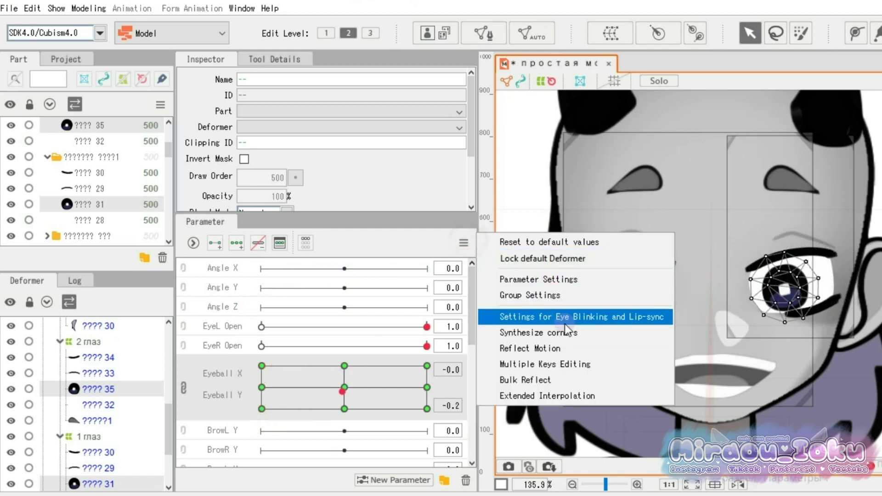
click(562, 337)
click(512, 349)
drag(342, 391, 347, 417)
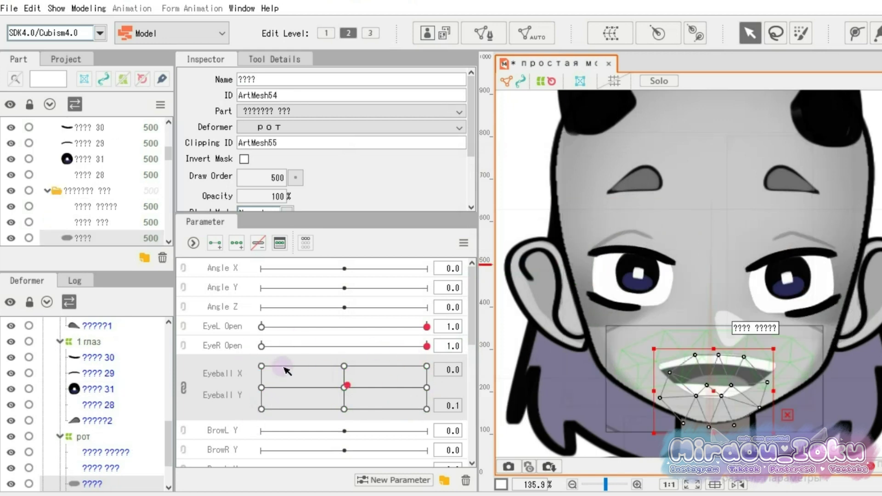
Select the four meshes of the рот deformer and add two keys to the Mouth Open parameter
scroll(296, 354, down, 3)
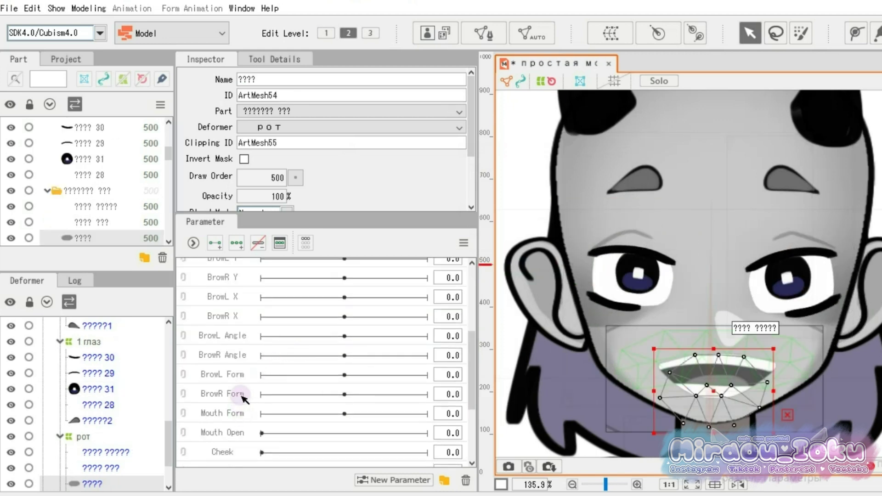
scroll(242, 398, down, 3)
click(239, 302)
click(243, 281)
click(244, 306)
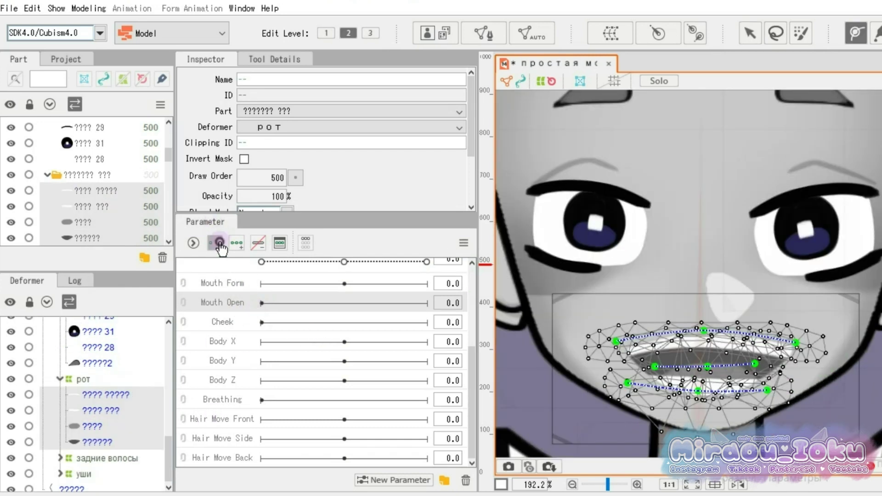
At Mouth Open 0.0, flatten the main mouth mesh into a thin closed line
click(92, 443)
drag(707, 323, 707, 363)
drag(708, 406, 713, 378)
Adjust the deform paths of the lower and upper teeth meshes to fit the mouth shape for Mouth Open
click(117, 410)
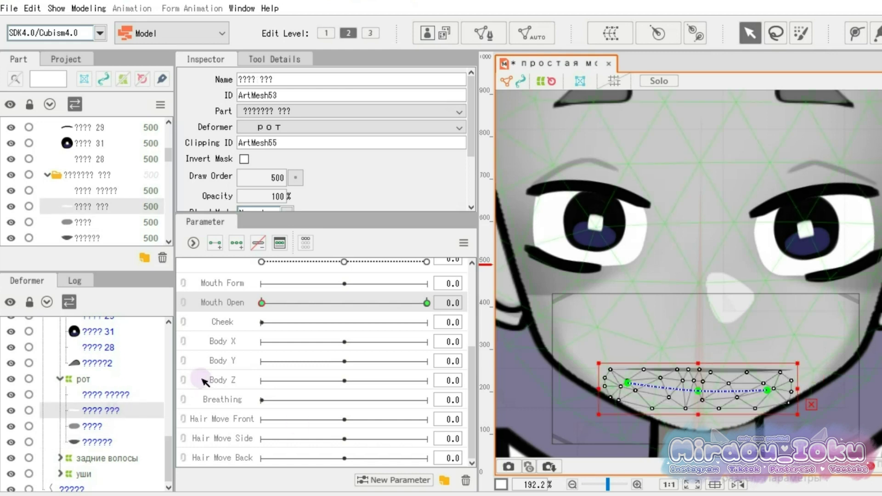
scroll(700, 393, up, 2)
drag(698, 391, 717, 355)
click(107, 395)
drag(712, 271, 719, 324)
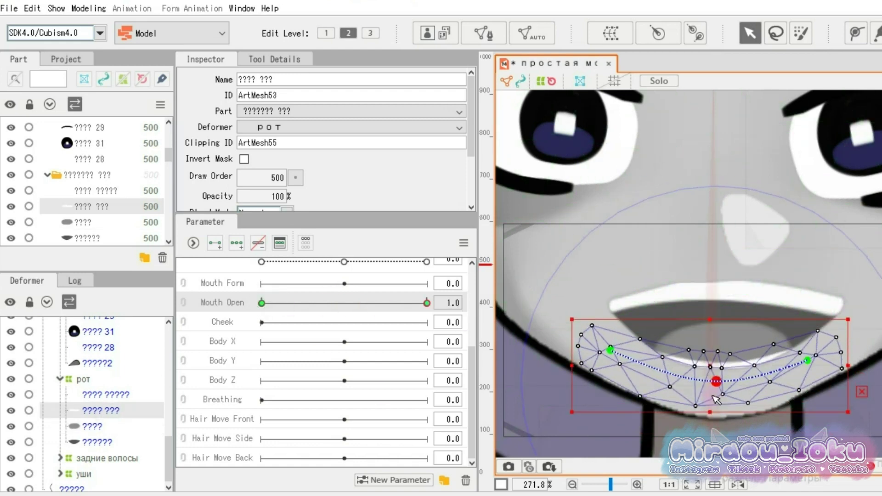
click(747, 283)
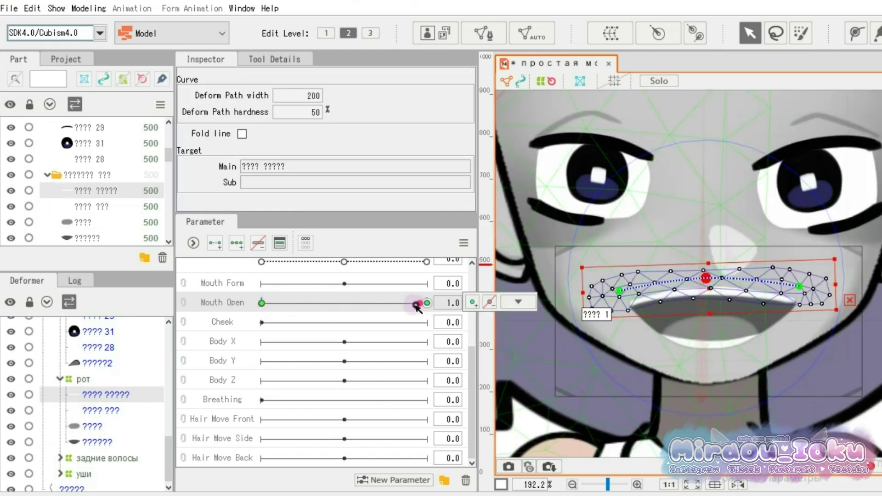
Add three Mouth Form keys to the main mouth mesh, raising its corners at -1.0 and lowering them at 1.0
click(101, 443)
click(222, 283)
click(237, 244)
drag(344, 284, 261, 284)
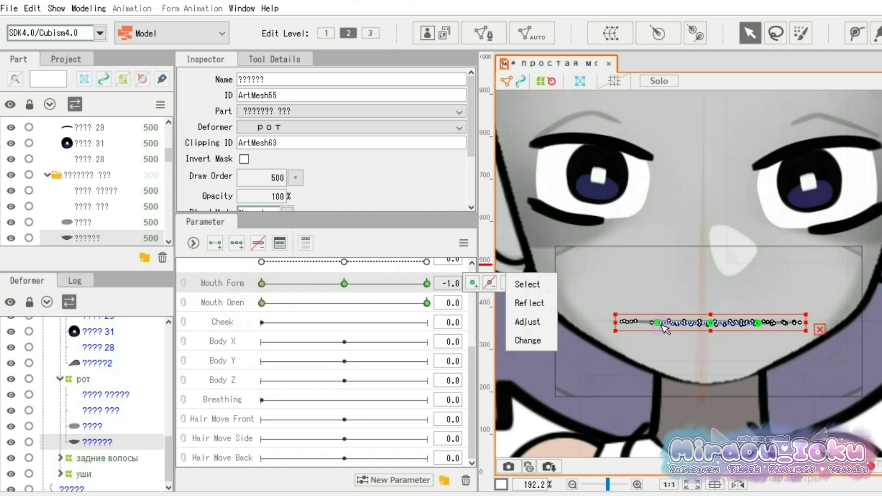
drag(658, 323, 660, 305)
drag(758, 323, 758, 305)
drag(261, 283, 427, 283)
drag(658, 323, 712, 328)
Link Mouth Form with Mouth Open and preview the combined mouth shapes
click(261, 283)
click(184, 283)
drag(261, 285, 231, 293)
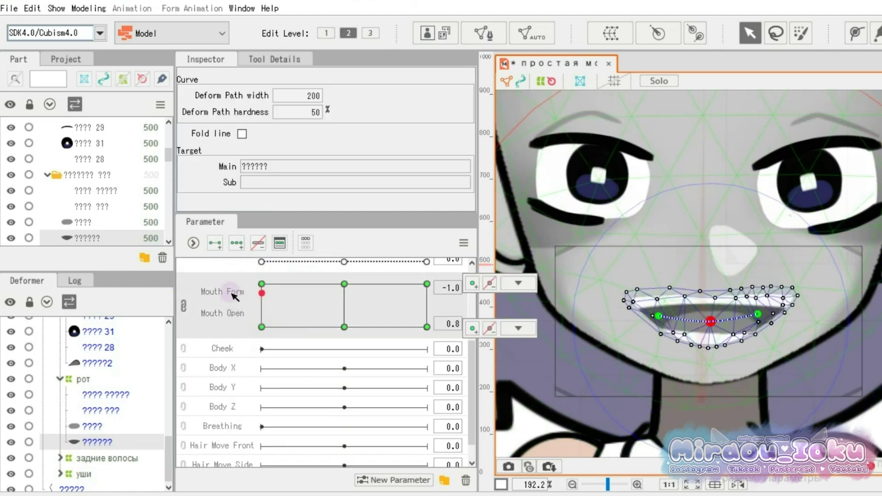
Reposition the mouth path's corner points at the combined Mouth Open keys for Mouth Form -1.0, 0.0 and 1.0
click(262, 284)
click(661, 309)
click(261, 327)
drag(660, 311, 659, 325)
mouse_move(262, 326)
mouse_down()
mouse_move(341, 344)
mouse_move(342, 284)
mouse_up()
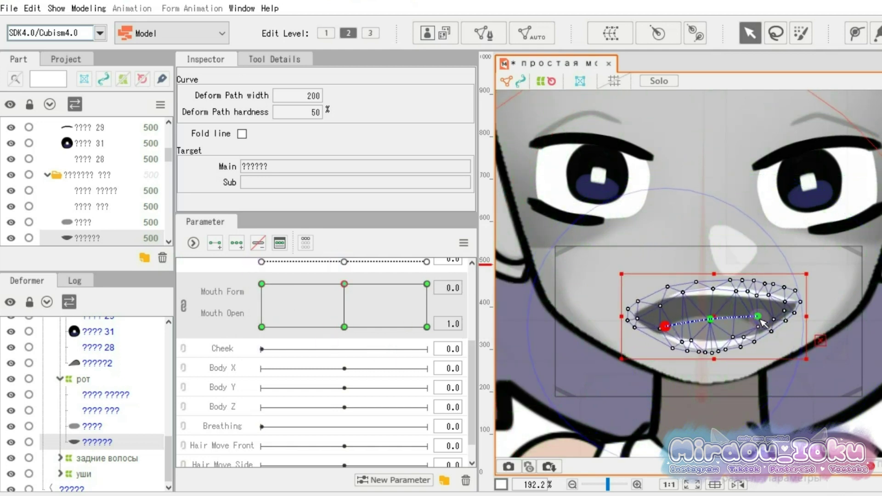
click(427, 284)
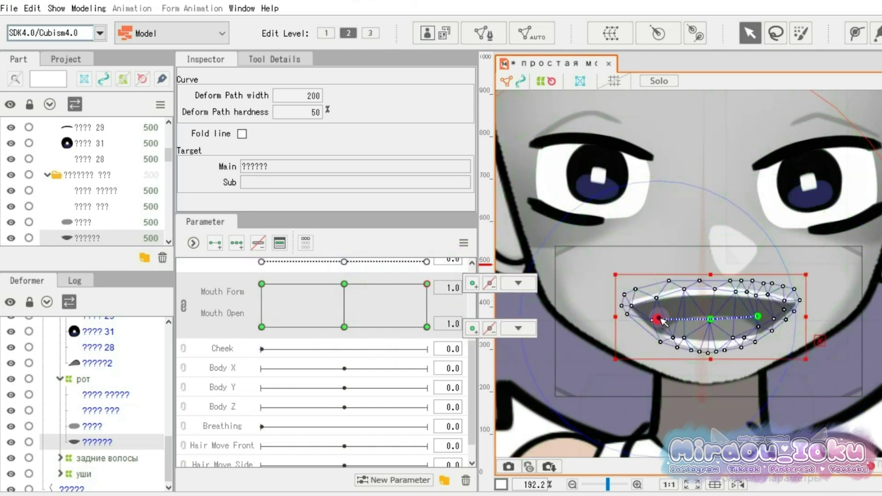
click(427, 327)
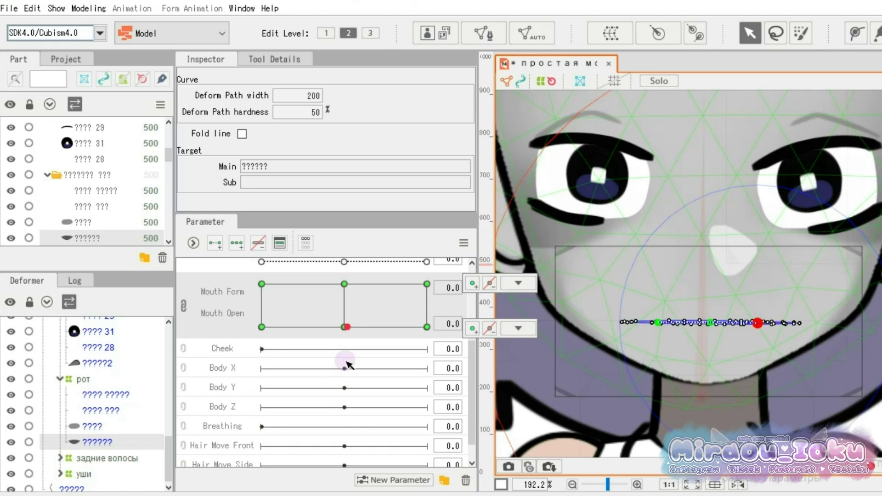
Add a key at Mouth Form 0.5 for the main mouth mesh
click(384, 283)
click(473, 284)
Try to add another Mouth Form key between 0.5 and 1.0 and intermediate keys on Mouth Open
click(408, 284)
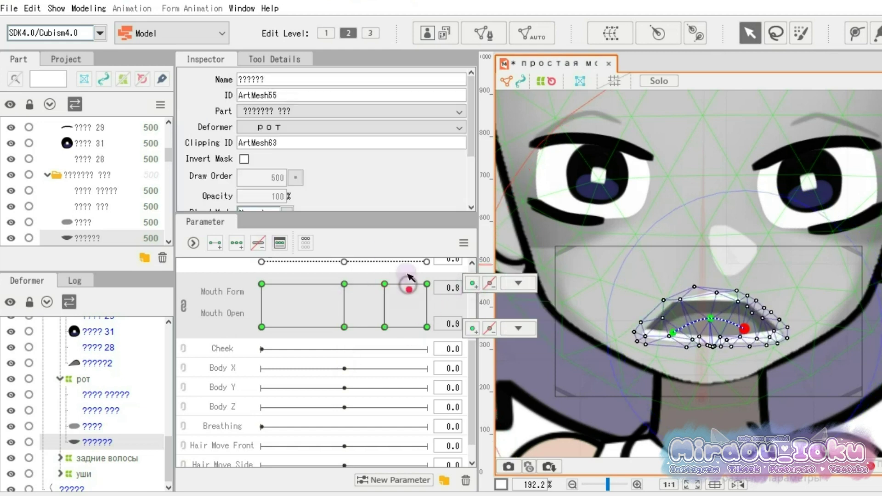
drag(404, 292, 380, 306)
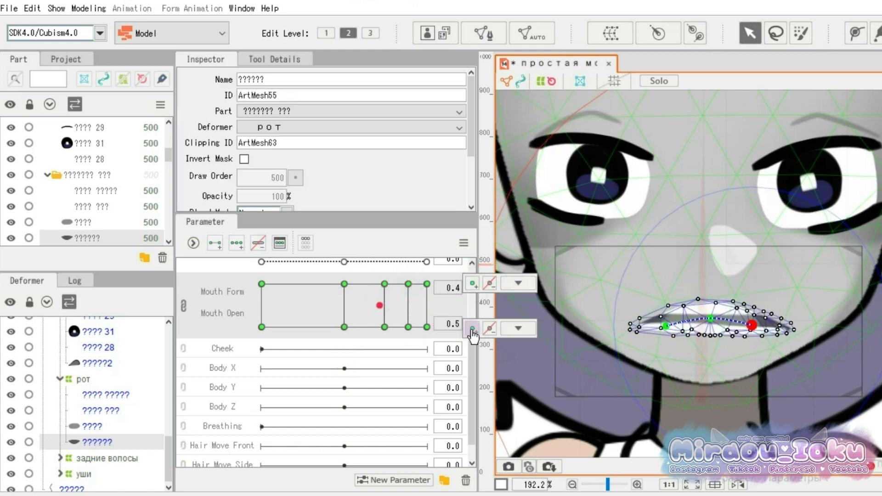
click(385, 317)
click(473, 329)
click(385, 299)
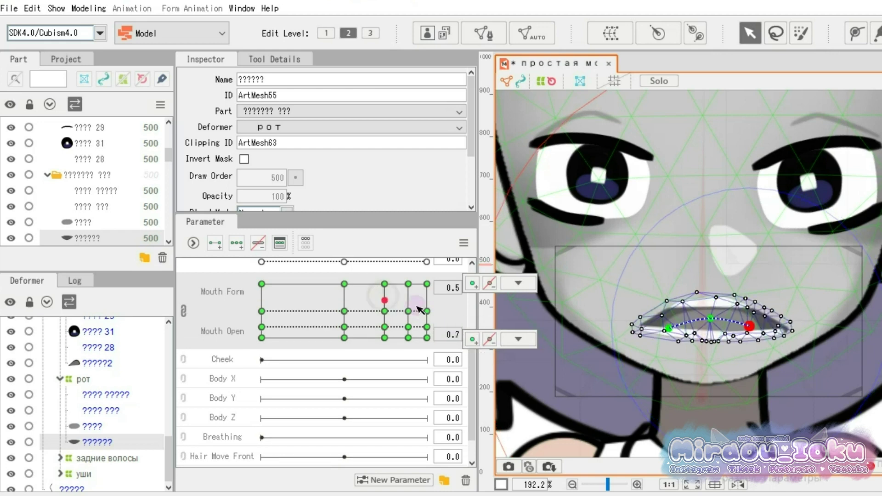
click(476, 339)
At Mouth Form 0.5, narrow the main mouth mesh into a small mouth and adjust its corner points
click(678, 319)
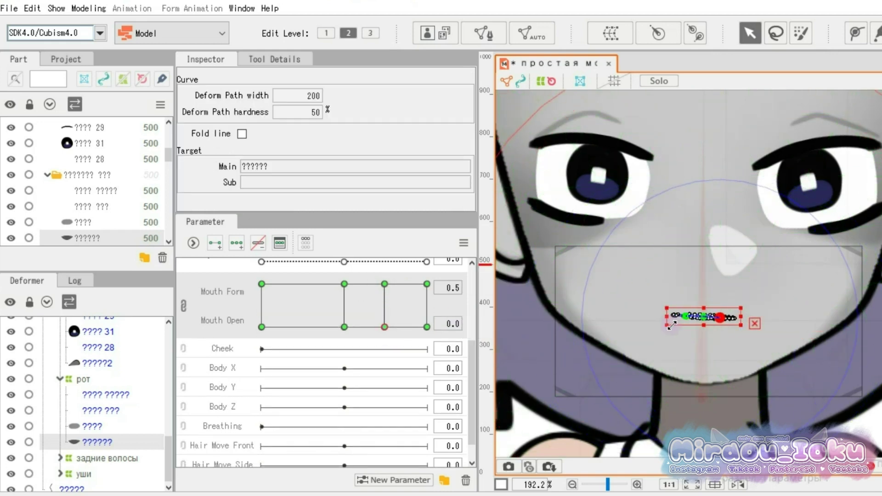
drag(680, 317, 681, 320)
drag(747, 327, 744, 321)
drag(636, 285, 663, 329)
drag(649, 314, 661, 320)
drag(800, 344, 801, 346)
drag(777, 318, 770, 317)
click(679, 320)
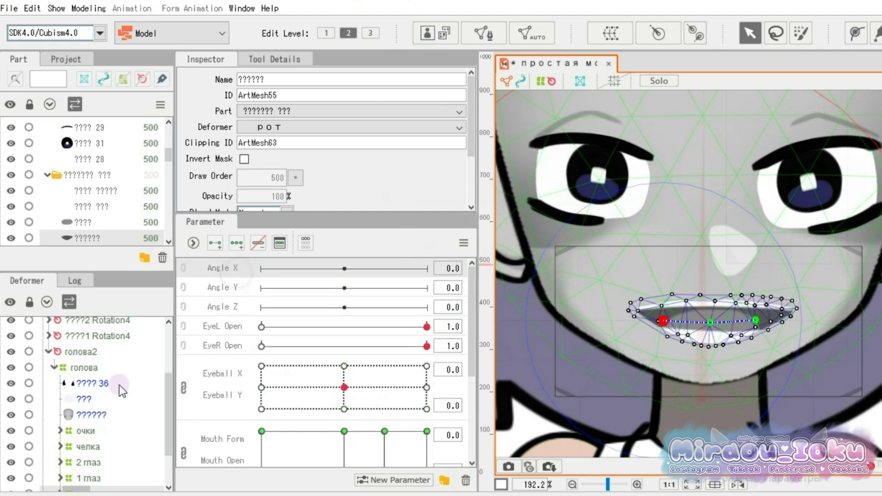
Add three Angle X keys to the голова warp deformer and bend its grid into a turned head at -30.0
click(84, 368)
click(52, 367)
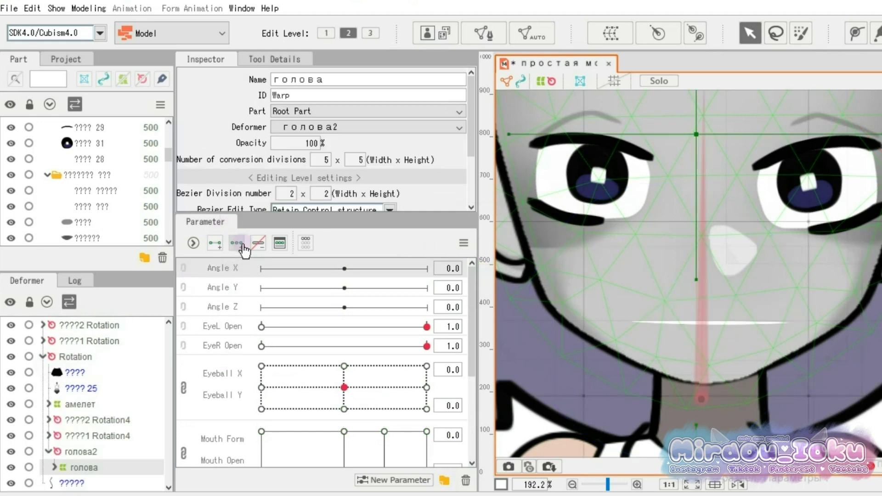
scroll(670, 245, down, 6)
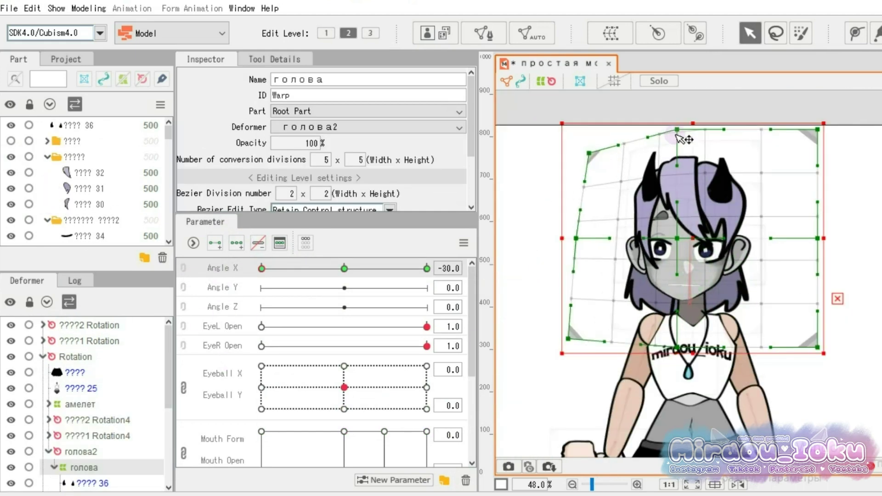
Reflect the голова warp's Angle X -30.0 form horizontally onto the opposite key and preview the head turn
click(463, 242)
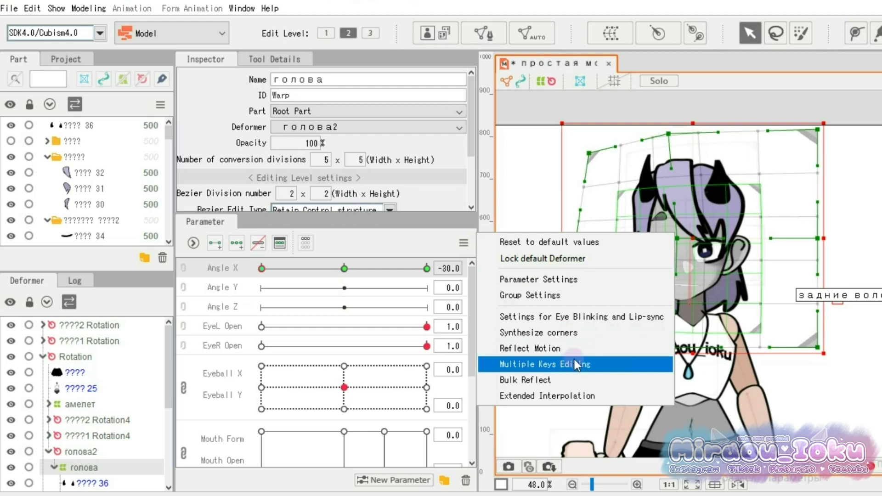
click(561, 346)
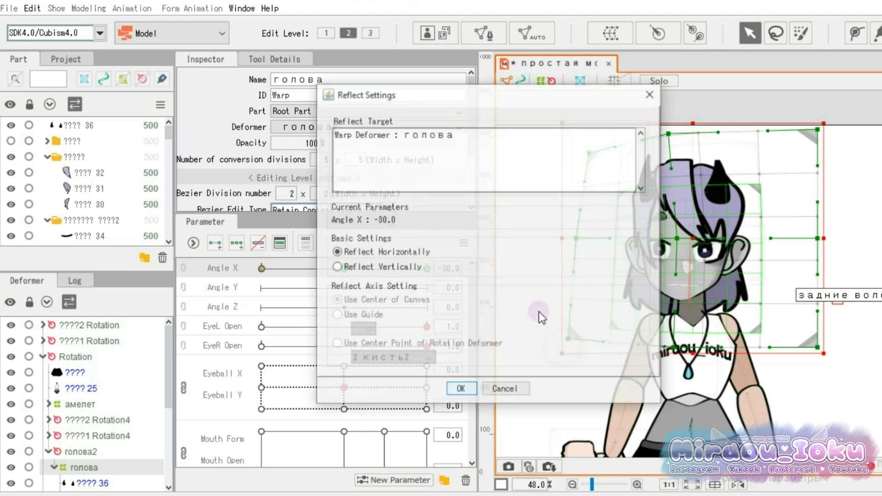
click(337, 252)
click(461, 389)
drag(427, 268, 348, 270)
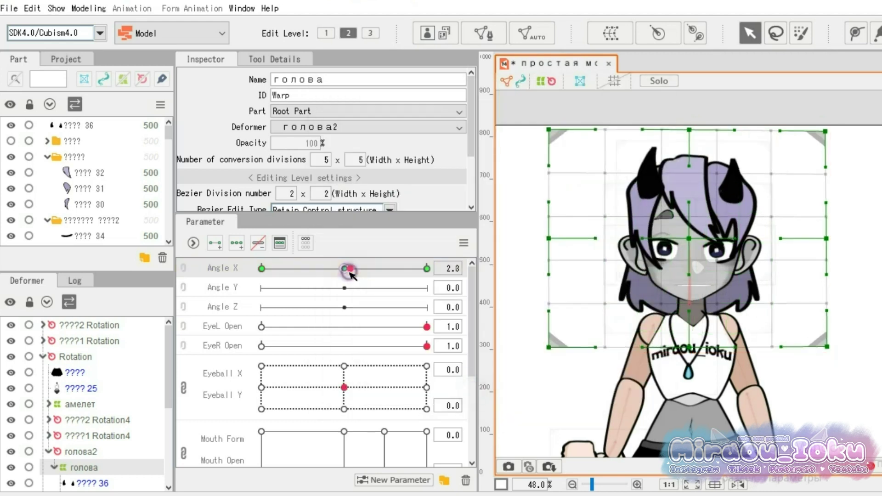
Shift the center of the голова warp slightly down for the lowest Angle Y key and check the movement
drag(345, 288, 261, 288)
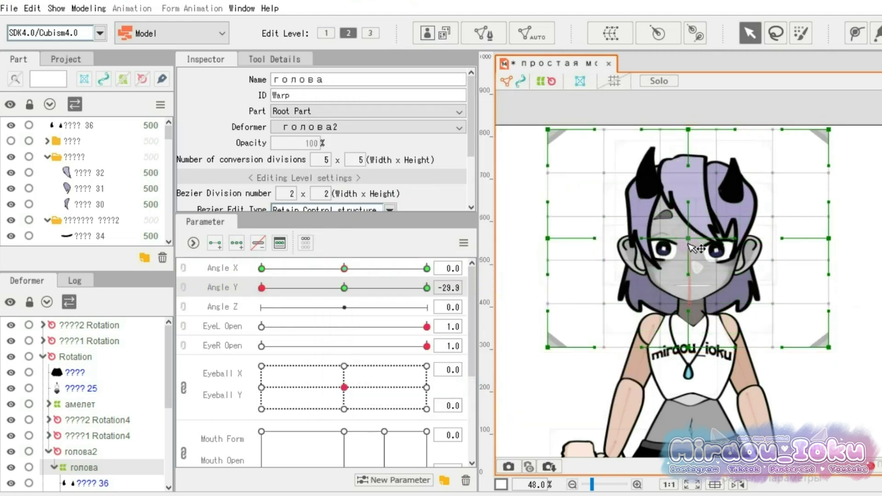
drag(691, 249, 692, 258)
drag(331, 288, 344, 306)
Link Angle X with Angle Y for the голова warp and synthesize the corner forms
click(188, 271)
click(464, 242)
click(572, 334)
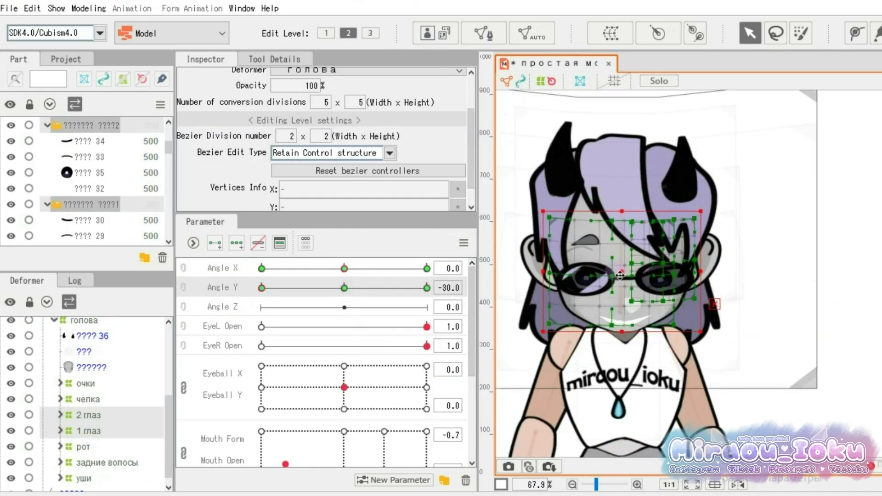
Move the 2 глаз and 1 глаз warps down at Angle Y -30.0 and the очки warp up at the highest key
drag(619, 276, 620, 283)
click(86, 384)
drag(262, 288, 426, 288)
drag(619, 259, 618, 239)
drag(427, 288, 344, 269)
Add three head angle keys to the задние волосы warp, select the keyed face parts together and preview linked Angle X and Angle Y
click(107, 457)
click(237, 243)
click(237, 244)
mouse_move(344, 288)
mouse_down()
mouse_move(261, 288)
mouse_move(427, 288)
mouse_move(344, 288)
mouse_up()
ctrl+click(88, 468)
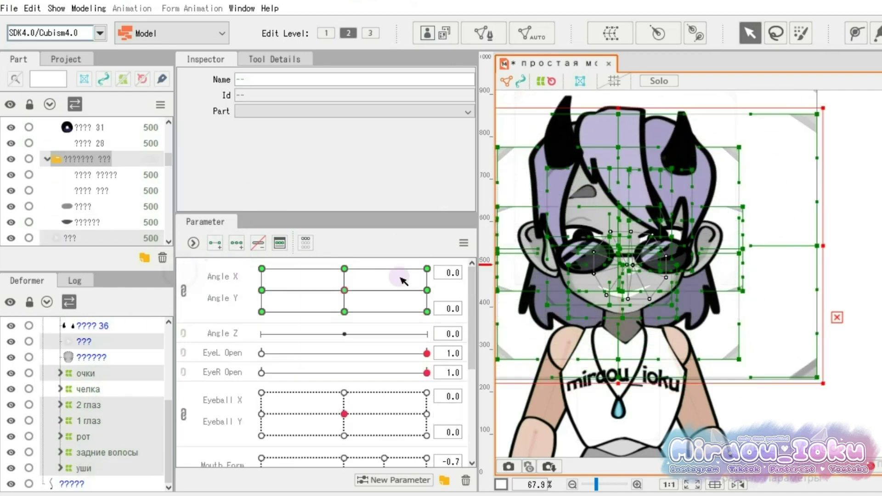
drag(404, 278, 343, 292)
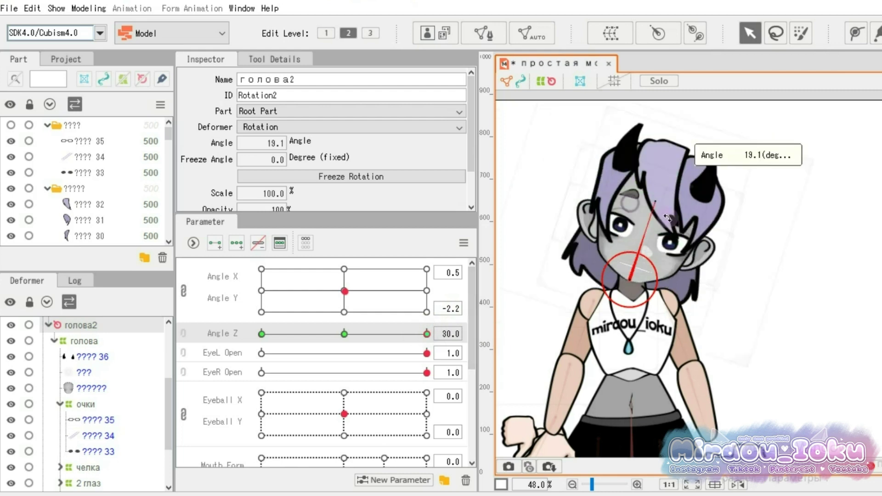
Create a warp deformer named волосы для поворота as parent of the челка and задние волосы warps
click(60, 404)
scroll(88, 420, down, 1)
click(88, 389)
ctrl+click(107, 453)
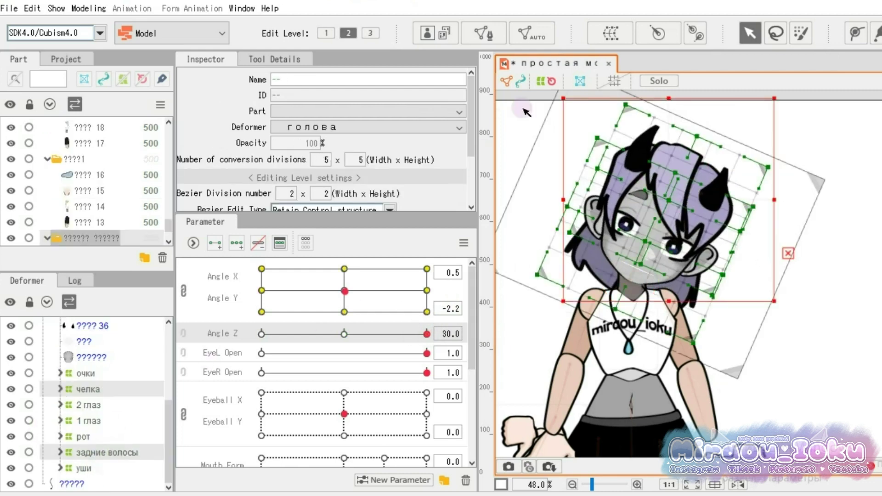
click(610, 33)
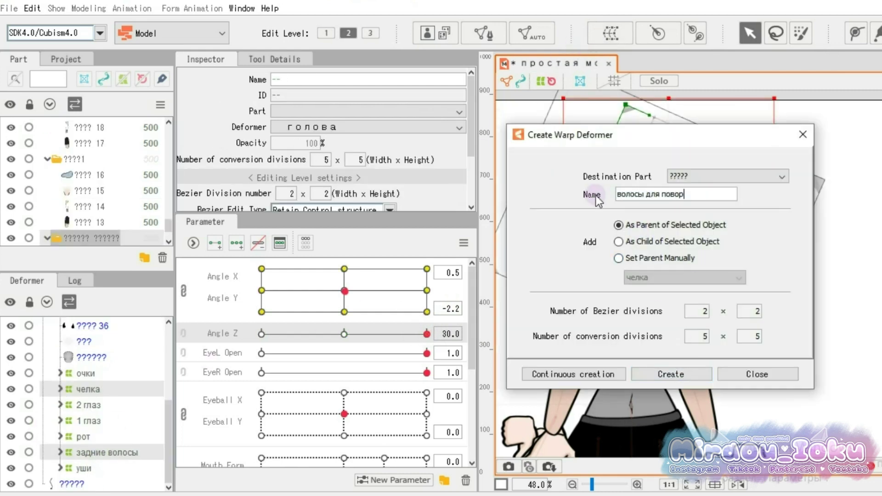
click(671, 375)
Add three Angle Z keys to the волосы для поворота warp and bend its lower edge for tilts at -30.0 and 30.0
click(60, 389)
click(237, 244)
drag(427, 334, 206, 324)
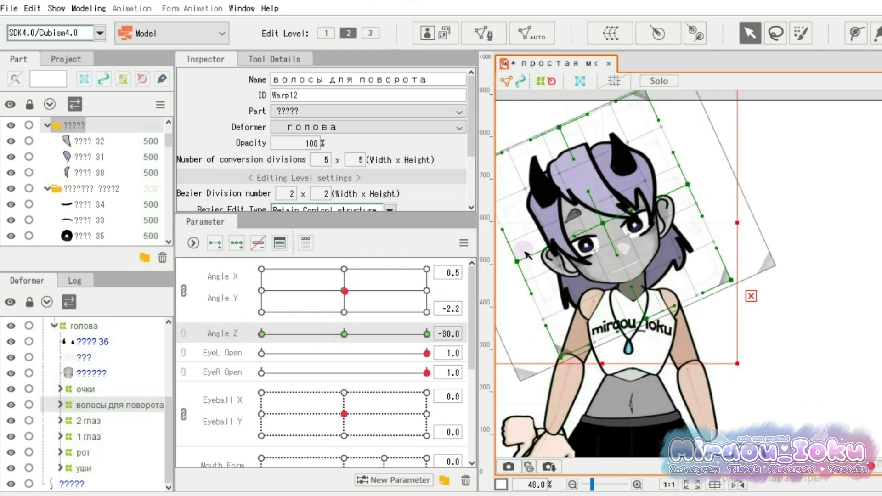
drag(744, 367, 708, 398)
drag(262, 334, 427, 334)
drag(795, 363, 813, 317)
drag(427, 334, 324, 334)
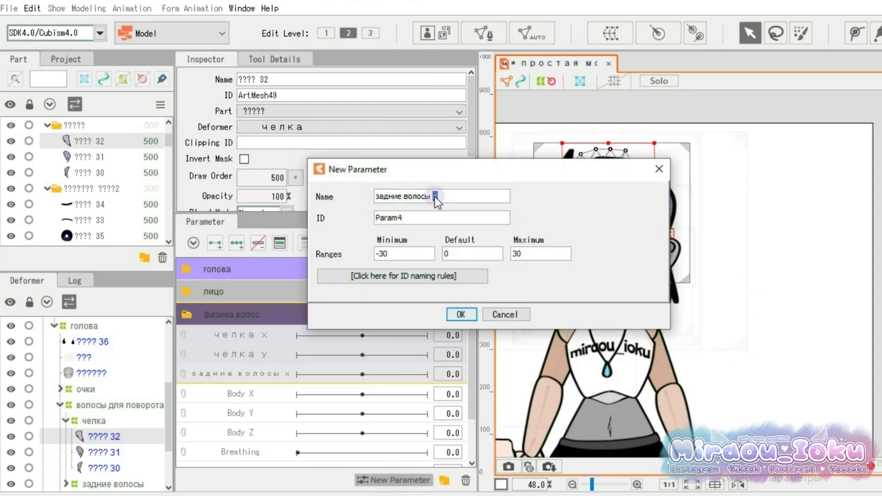
Create the задние волосы y parameter with a range of -30 to 30 and default 0
key(Return)
Draw a deform path along each of the three челка hair meshes, ???? 30, ???? 31 and ???? 32
click(109, 468)
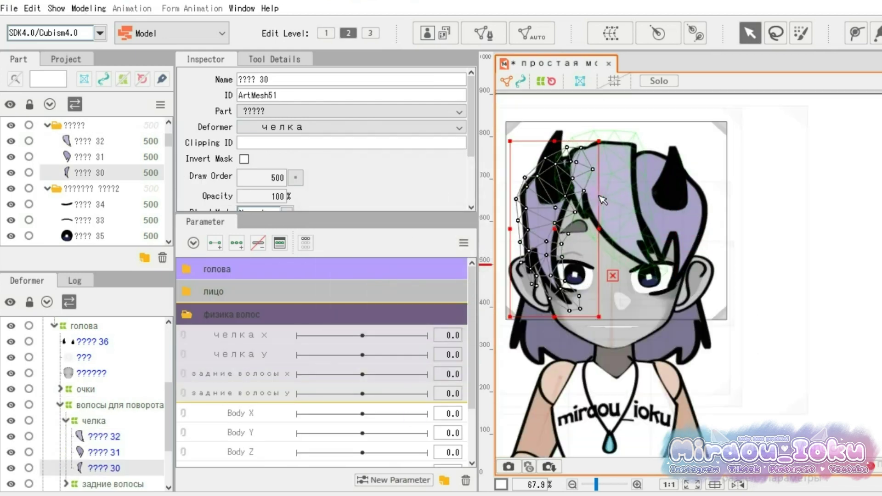
click(856, 33)
click(575, 182)
click(571, 288)
click(105, 453)
click(693, 205)
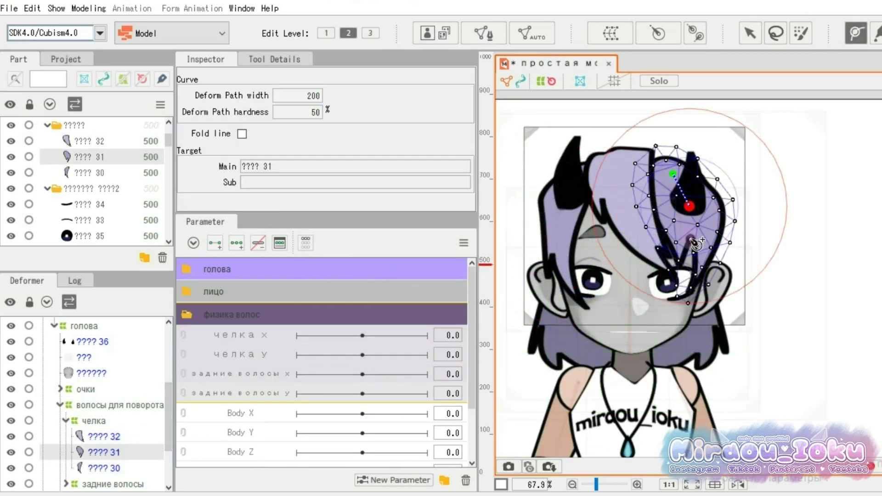
click(105, 437)
click(623, 160)
click(629, 201)
click(650, 252)
Draw deform paths down the two задние волосы meshes, ???? 2 and ???? 1
scroll(92, 431, down, 3)
click(65, 427)
click(101, 442)
click(665, 236)
click(679, 354)
click(102, 458)
click(609, 238)
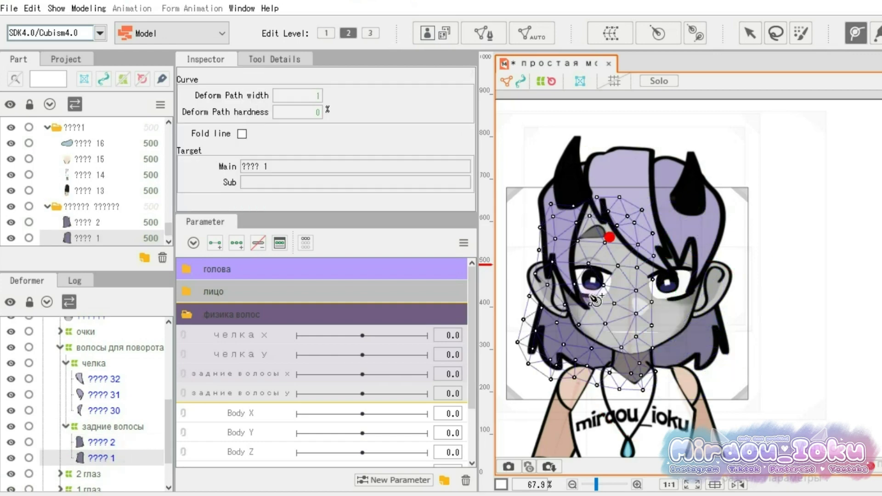
Add three задние волосы x keys to both back hair meshes and bend their deform paths sideways at -30 and 30
ctrl+click(102, 443)
click(237, 243)
click(297, 374)
click(750, 33)
drag(583, 353, 603, 355)
drag(679, 354, 696, 354)
click(427, 375)
drag(582, 353, 561, 349)
drag(661, 362, 657, 365)
Add three челка x keys to the three bang meshes, swing their deform paths at -30 and 30, and return the parameter near 0
click(105, 411)
shift+click(121, 378)
click(237, 243)
click(298, 336)
drag(571, 284, 605, 254)
drag(650, 252, 704, 234)
click(426, 336)
drag(571, 285, 552, 223)
drag(691, 239, 672, 235)
click(363, 335)
Create a warp deformer named челка у as parent of the three selected bang meshes
click(610, 33)
text(челка у)
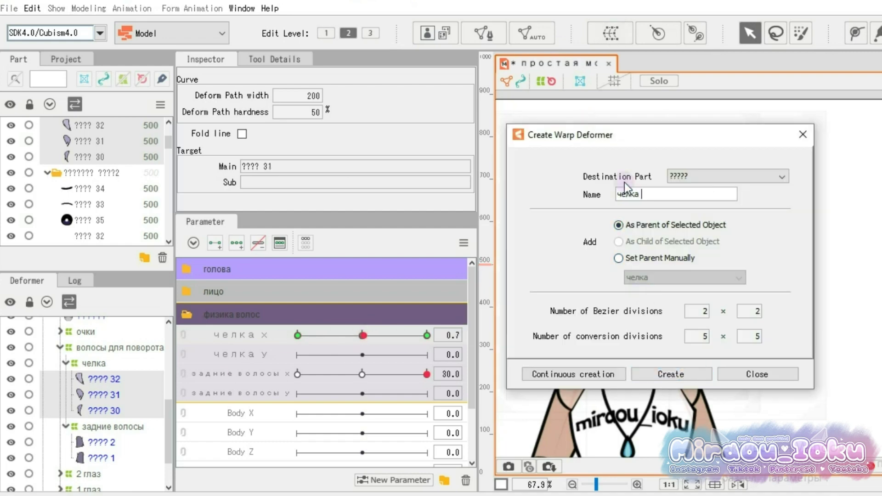
click(672, 374)
Add three челка у keys to the new warp, narrowing its lower edge at 30.0 and widening it at -30.0
click(236, 244)
click(427, 355)
drag(524, 310, 550, 301)
drag(745, 310, 722, 309)
click(297, 355)
drag(524, 335, 501, 338)
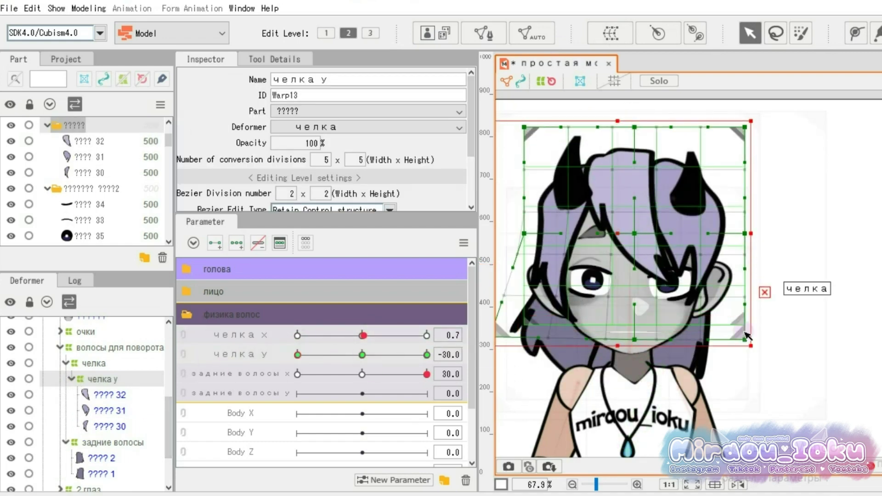
drag(744, 335, 772, 341)
click(427, 355)
drag(427, 355, 263, 393)
Create a warp deformer named задние волосы у as parent of the two back hair meshes
click(101, 458)
shift+click(102, 473)
click(610, 33)
text(задние волосы у)
click(673, 374)
Add three задние волосы у keys to the back hair warp and pull its lower corners inward at 30.0
click(237, 243)
click(362, 375)
drag(362, 355, 363, 355)
scroll(649, 369, down, 2)
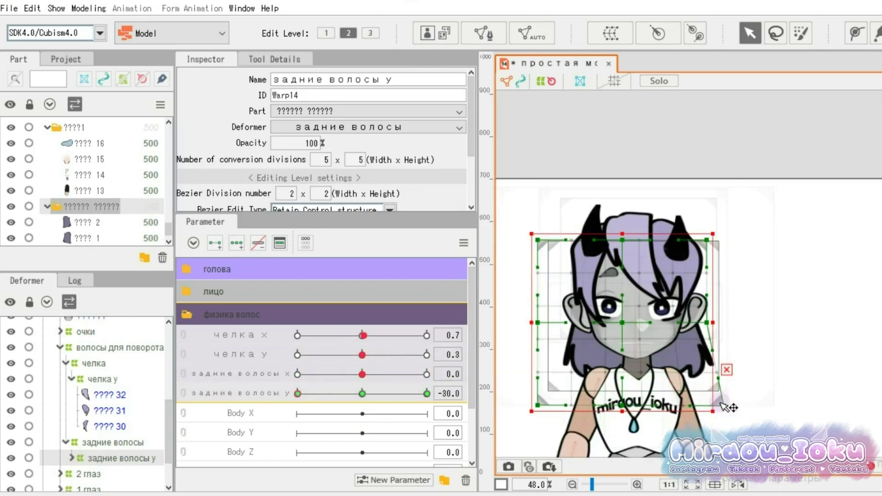
click(427, 394)
drag(538, 396, 562, 388)
drag(707, 396, 687, 385)
drag(427, 394, 353, 396)
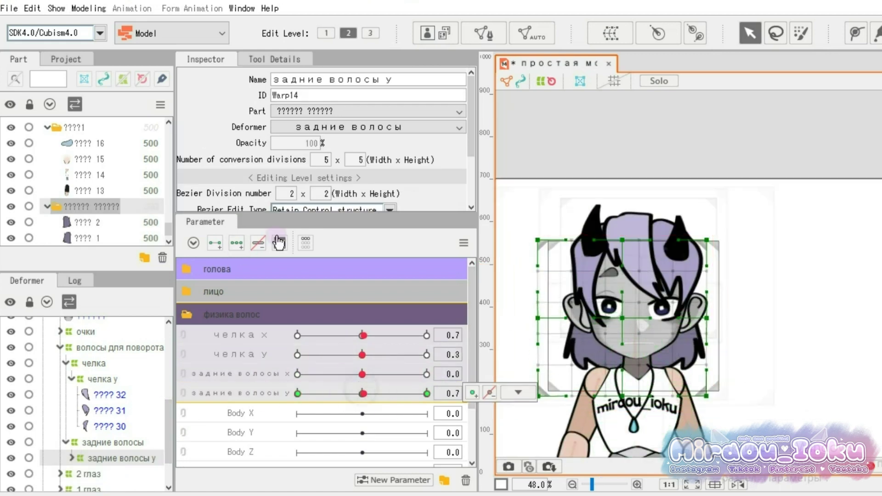
Open the physics settings and add a group named 2 прядь х with the Hair (Long) physics model preset
click(88, 8)
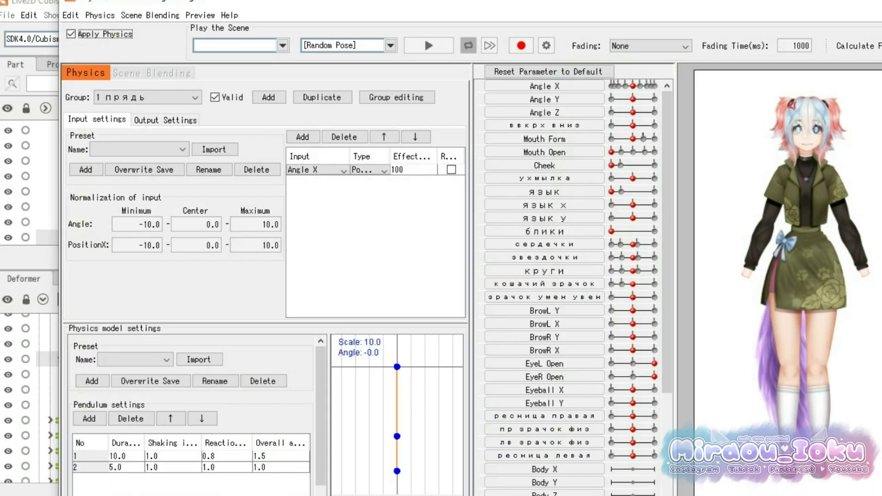
click(269, 98)
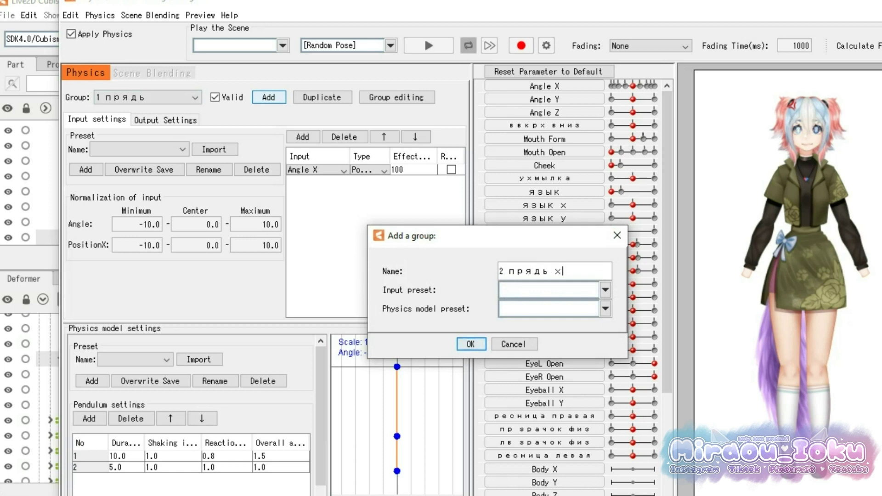
click(606, 309)
click(547, 345)
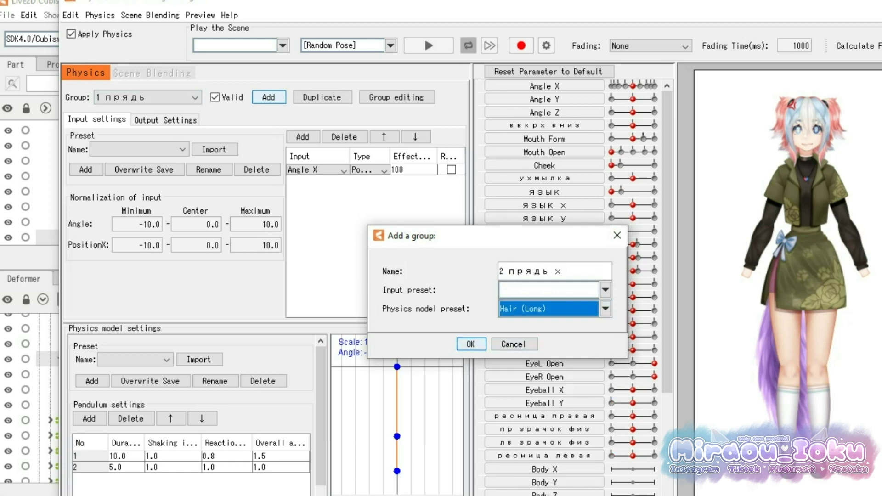
click(471, 345)
Add Angle X as the group's input parameter with an effectiveness of 100
click(303, 137)
click(442, 142)
click(471, 484)
double_click(413, 170)
text(100)
key(Return)
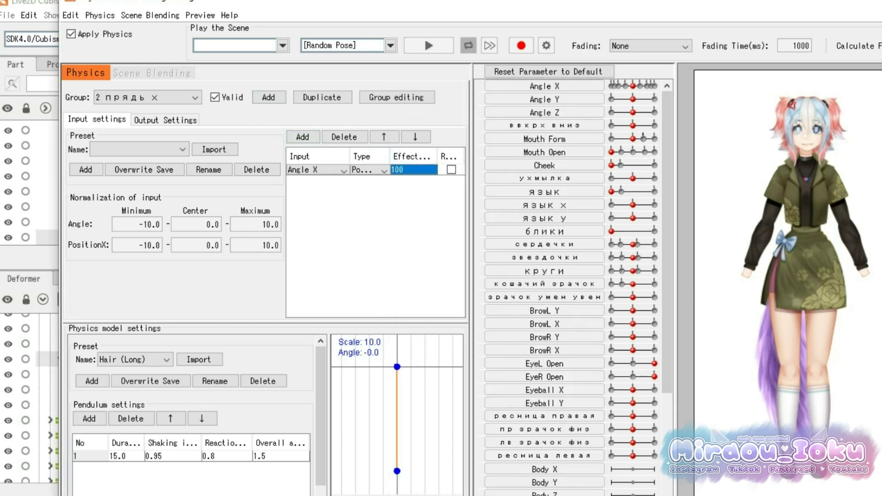
Set the first pendulum's duration value to 10.0 and open the output parameter selection for the 2 прядь х group
double_click(120, 456)
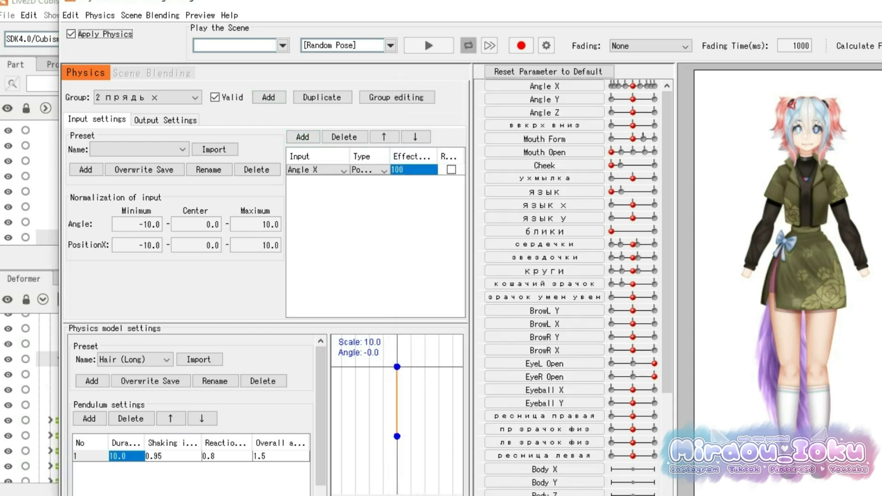
click(164, 120)
click(82, 137)
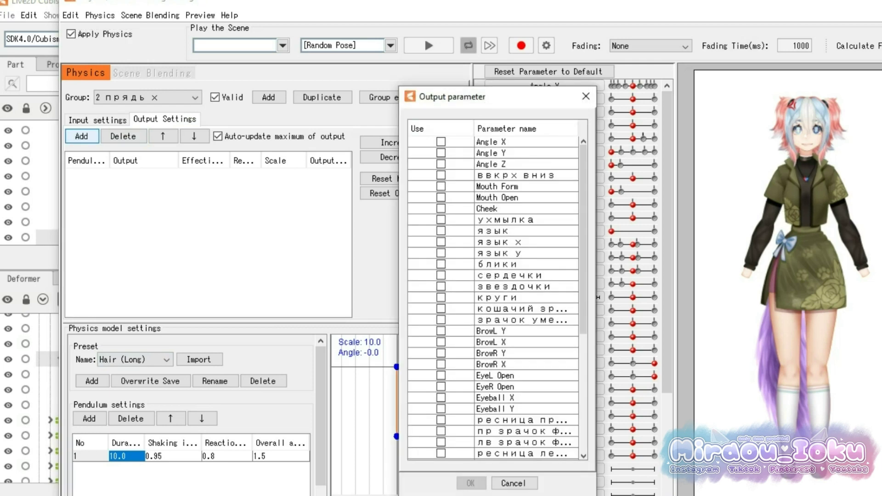
scroll(494, 299, down, 6)
key(Return)
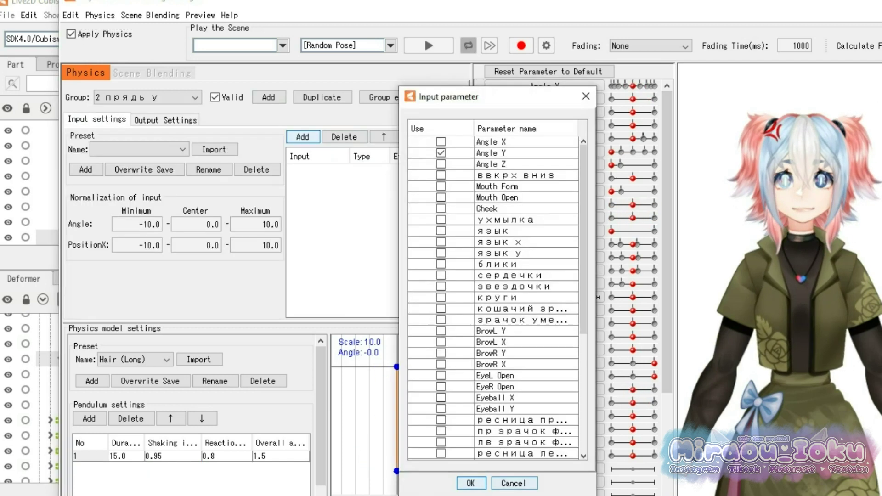
Add Angle Y as the input of the 2 прядь у group and assign its strand parameter as the output
key(Return)
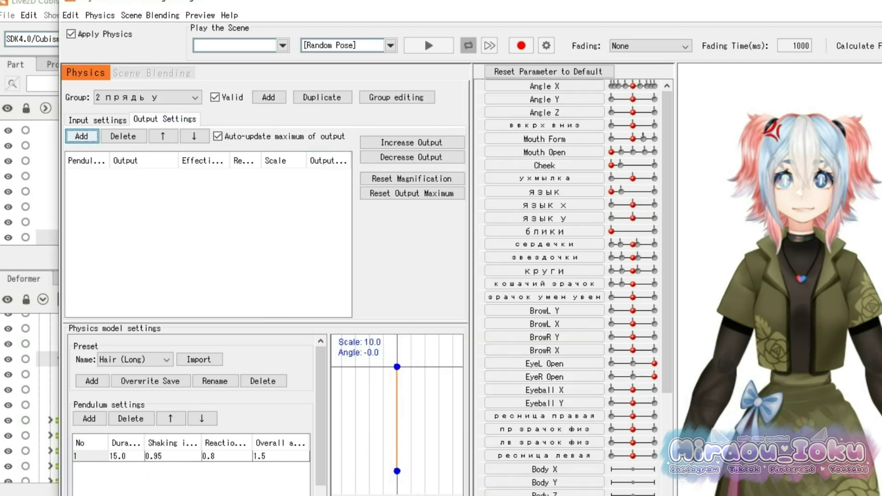
click(82, 136)
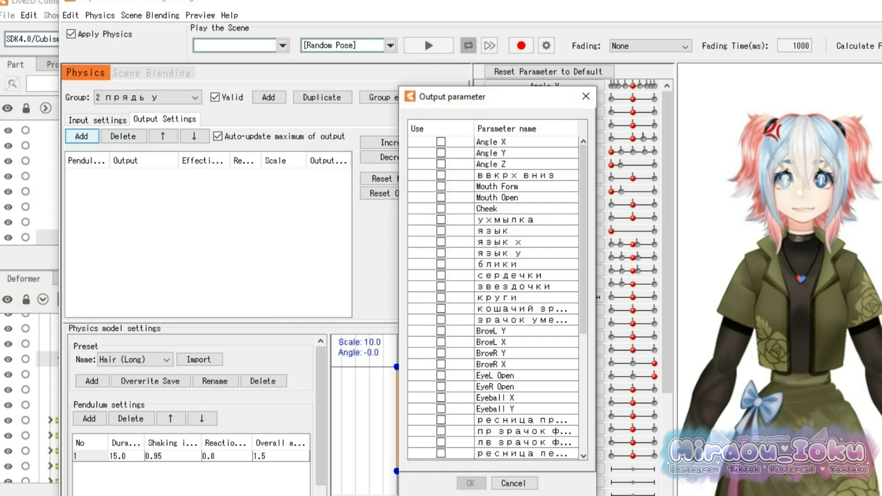
scroll(493, 299, down, 6)
click(441, 387)
click(471, 483)
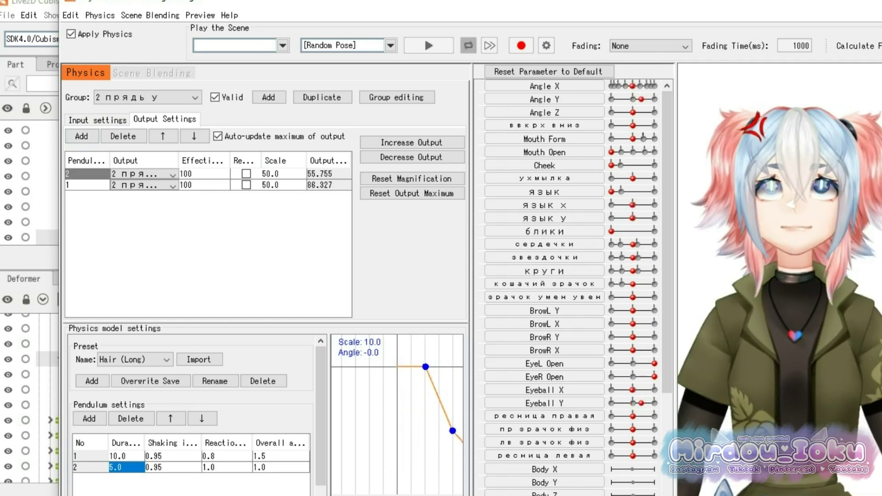
Show hand meshes ???? 6 and ???? 7 and key them along the кисть правой parameter for switching hand poses
scroll(796, 234, down, 3)
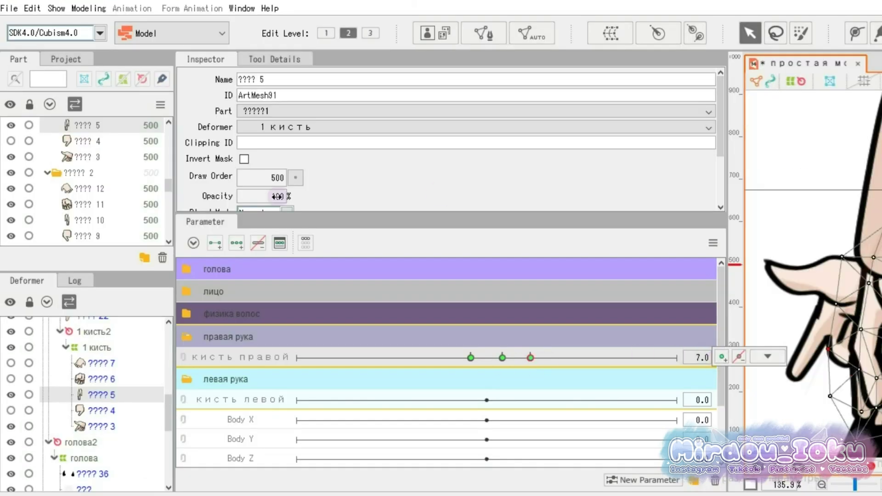
click(9, 379)
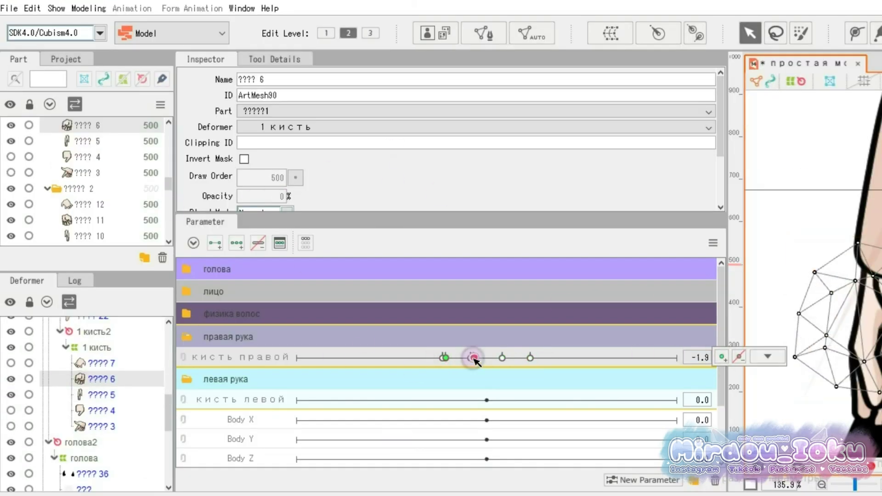
drag(507, 359, 556, 358)
click(10, 363)
click(102, 363)
click(721, 358)
click(105, 377)
Show hand meshes ???? 4 and ???? 3 and add кисть правой keys to them for the remaining hand poses
click(113, 410)
click(10, 411)
click(722, 357)
click(722, 357)
click(102, 426)
click(10, 427)
click(721, 358)
click(723, 357)
drag(556, 358, 607, 361)
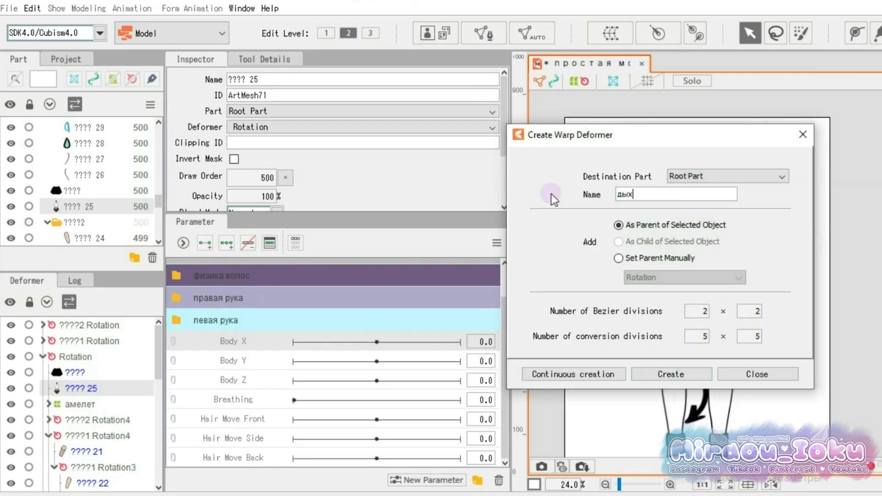
Create a warp deformer named дыхание as parent of the torso mesh ???? 25 and add two Breathing keys to it
text(ание)
key(Return)
click(257, 398)
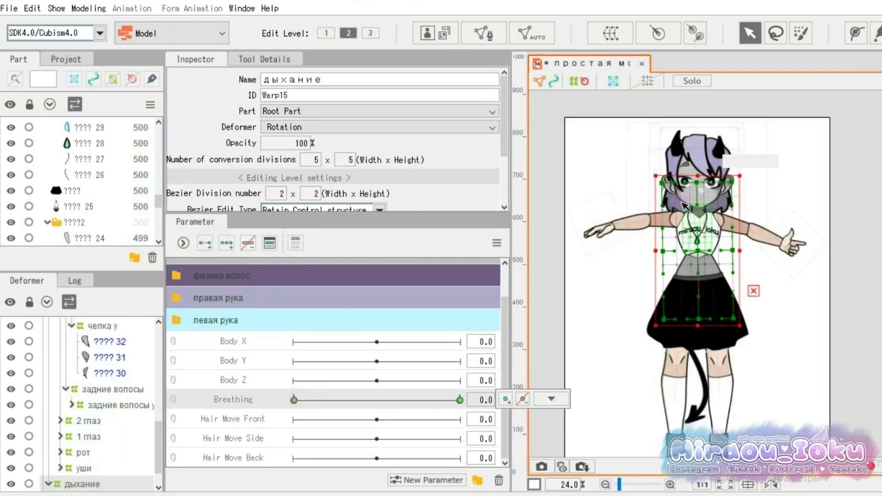
Widen the chest area of the дыхание warp at the maximum Breathing key and preview the movement
scroll(685, 205, up, 5)
click(460, 401)
drag(650, 293, 641, 293)
drag(770, 292, 778, 292)
drag(691, 293, 683, 293)
drag(460, 401, 173, 410)
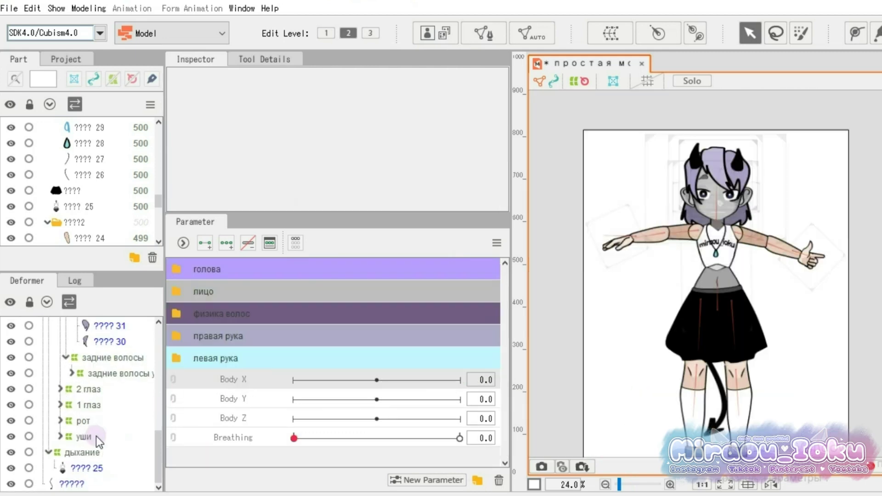
Shape the поворот тела warp for the Body X turn and expand the прав рук для оворота warp's contents
drag(708, 280, 705, 280)
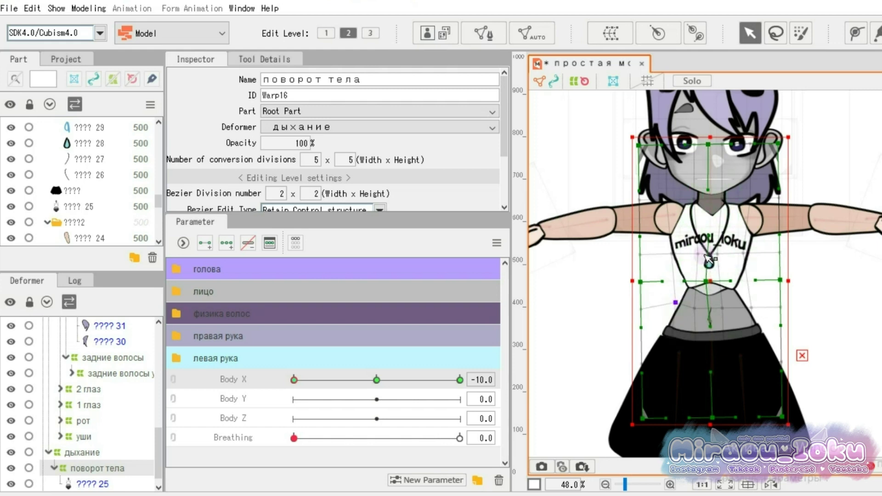
drag(314, 379, 376, 380)
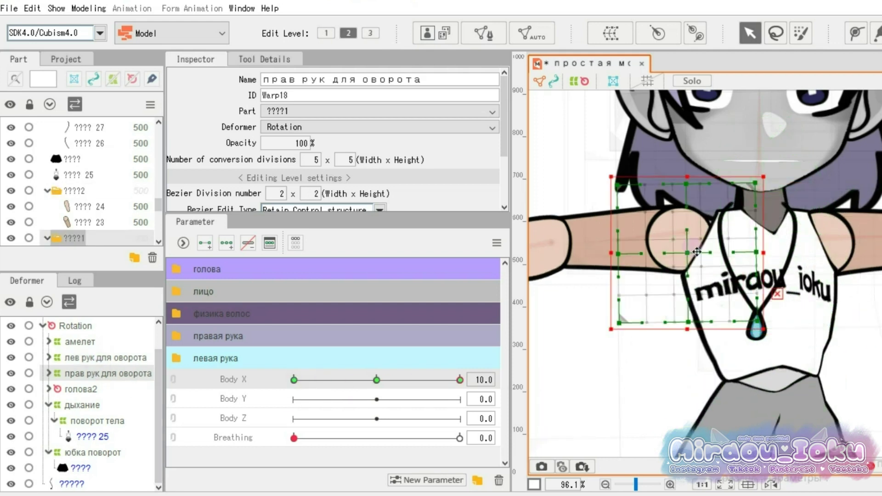
click(53, 373)
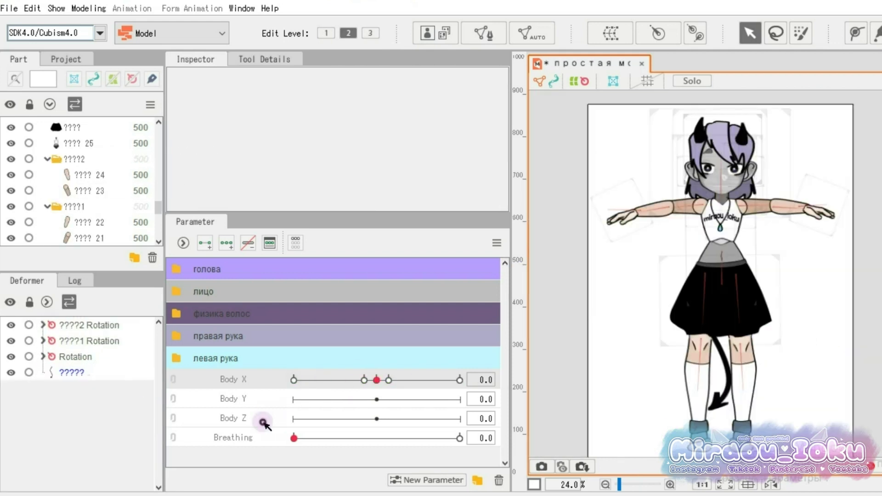
Create a warp deformer named юбка для бока inside юбка поворот and reshape it for the body tilt at Body Z -10.0
click(65, 356)
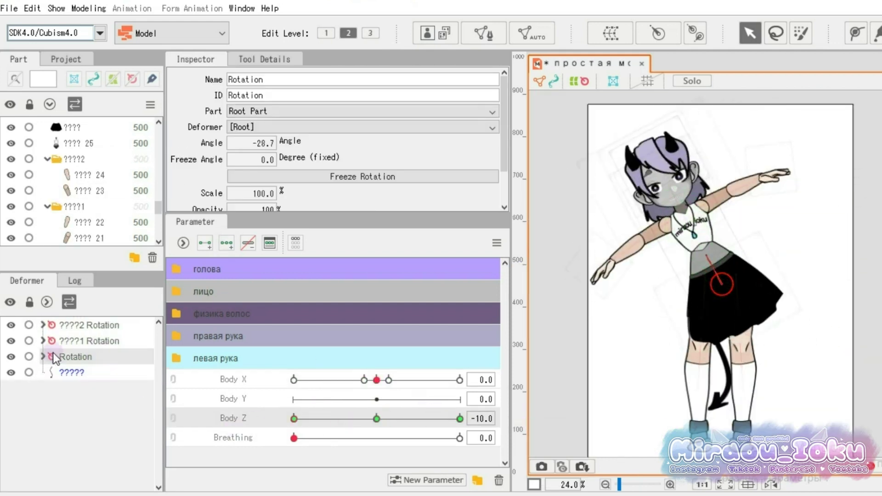
click(671, 374)
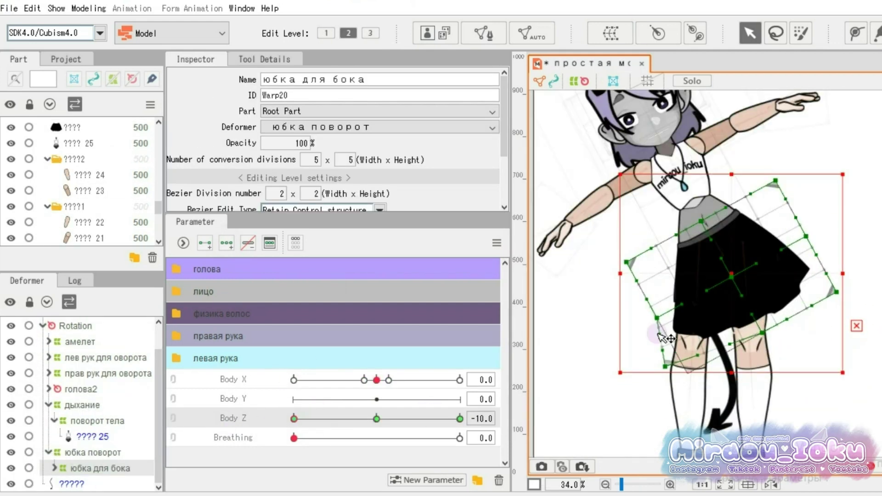
drag(776, 216, 809, 247)
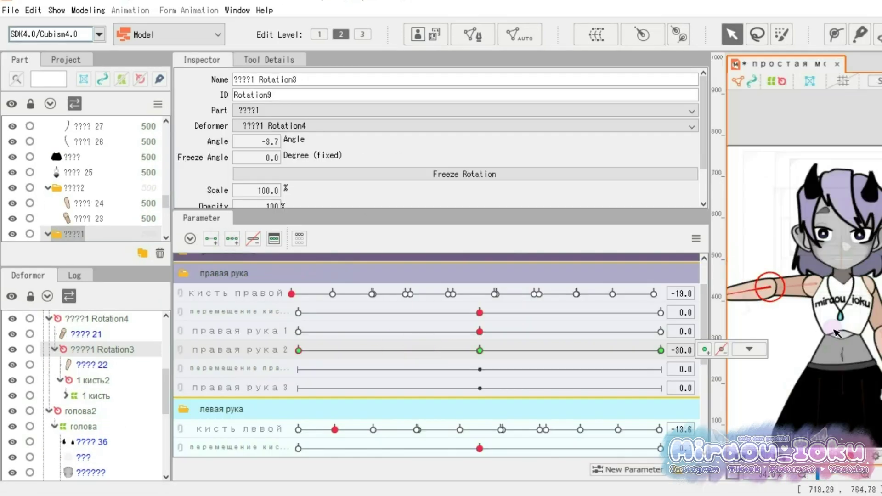
Rotate the forearm's ????1 Rotation3 deformer at the -30.0 key of правая рука 2 and sweep the parameter to 30.0
click(391, 360)
drag(390, 361, 304, 351)
drag(777, 309, 881, 307)
drag(505, 351, 301, 354)
drag(777, 309, 881, 274)
drag(862, 216, 852, 272)
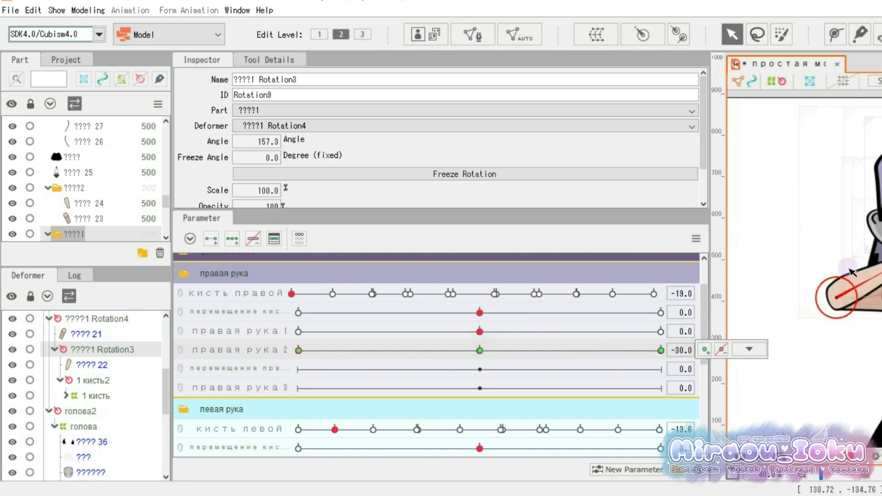
drag(374, 361, 673, 352)
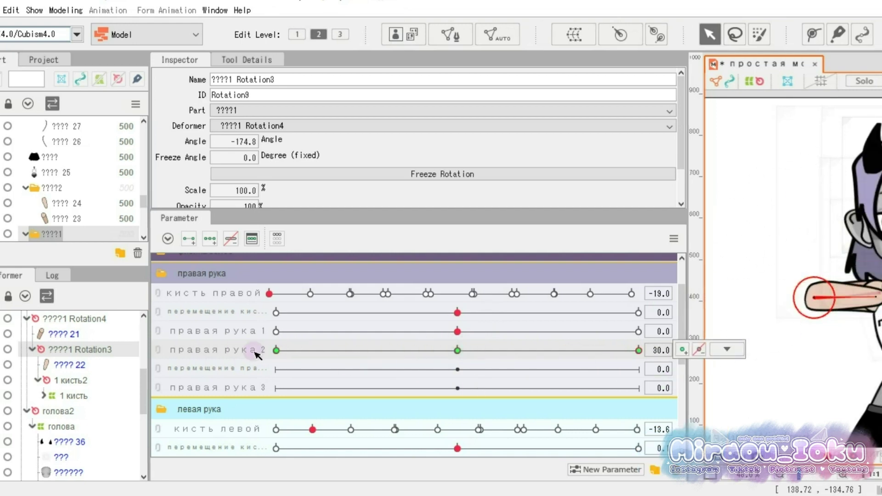
Change the settings of the правая рука 2 parameter and move it from 30.0 back to its middle key
right_click(285, 353)
click(284, 359)
click(295, 258)
click(423, 317)
drag(639, 351, 455, 363)
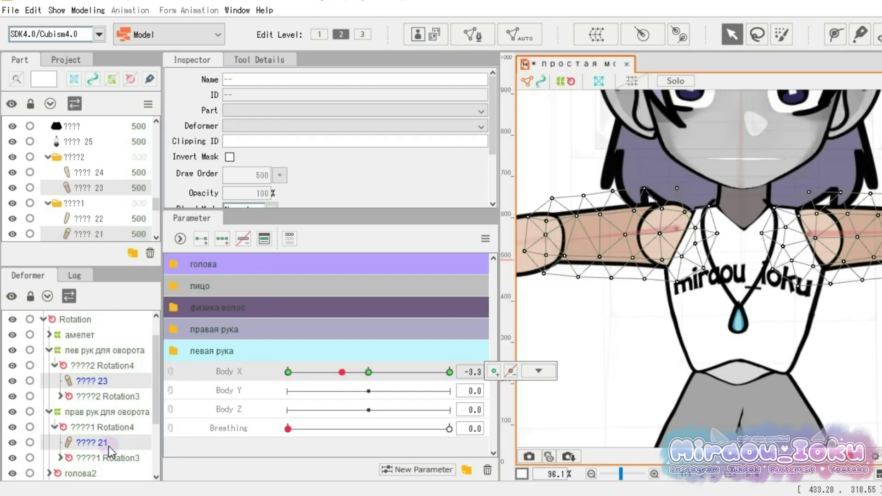
Add a Body X key at 1.5 to upper-arm mesh ???? 21 and set its draw order to 501 there and at 10.0
click(108, 444)
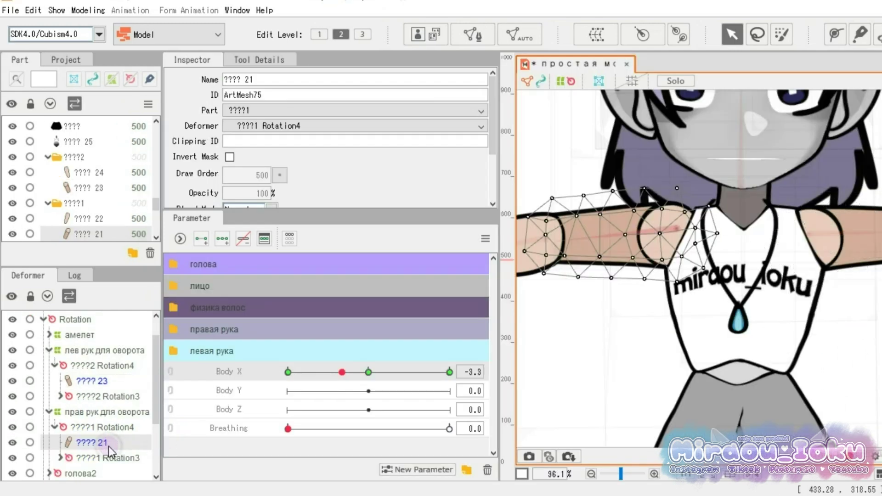
click(400, 371)
drag(402, 371, 381, 386)
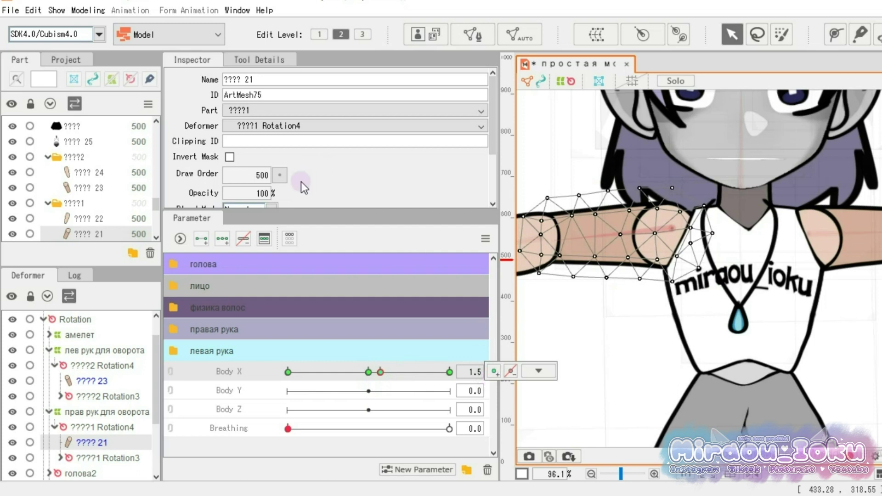
click(279, 175)
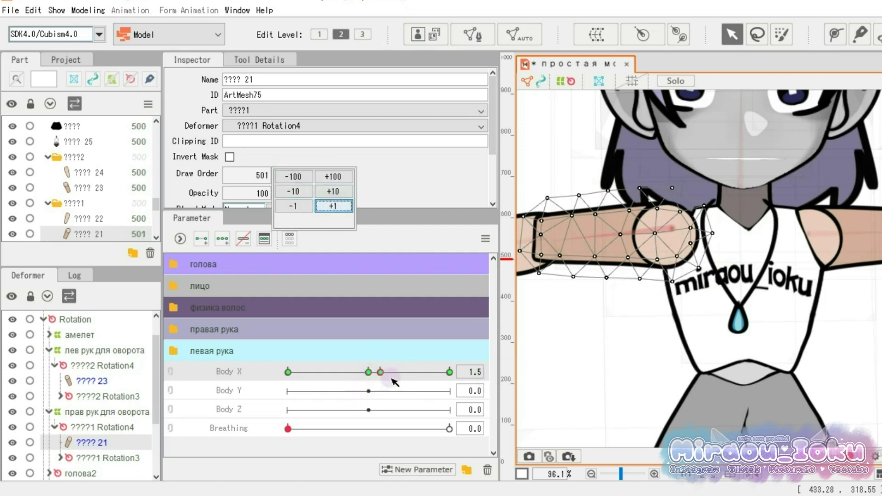
drag(410, 373, 502, 346)
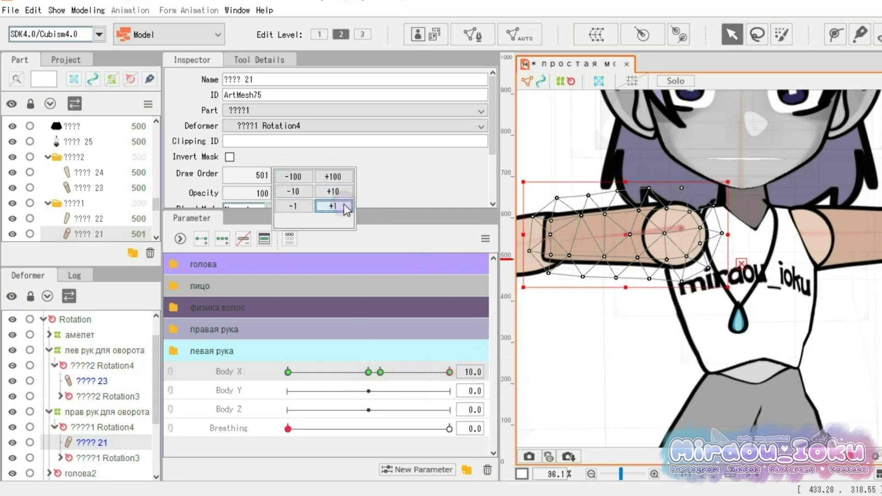
Move Body X to its 10.0 key to check the draw order of upper-arm mesh ???? 21
drag(380, 376, 449, 372)
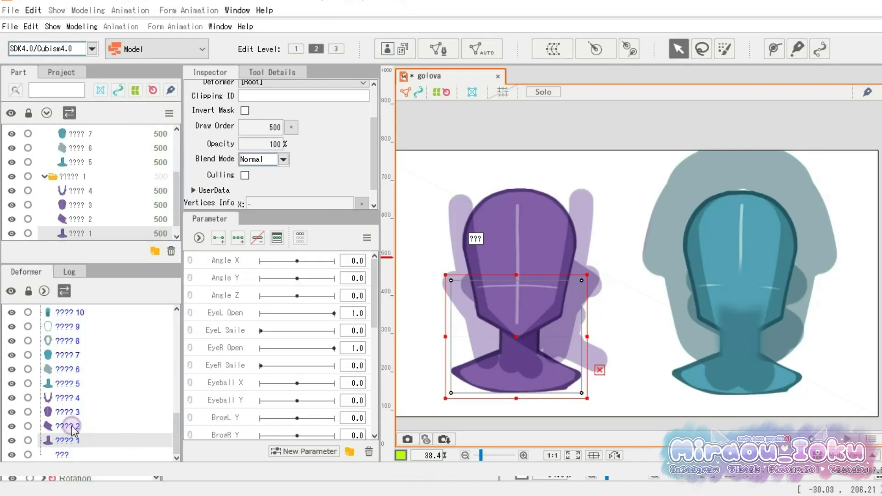
In the golova model, clip the purple head's shading meshes ???? 2 and ???? 4 to ArtMesh33
click(69, 427)
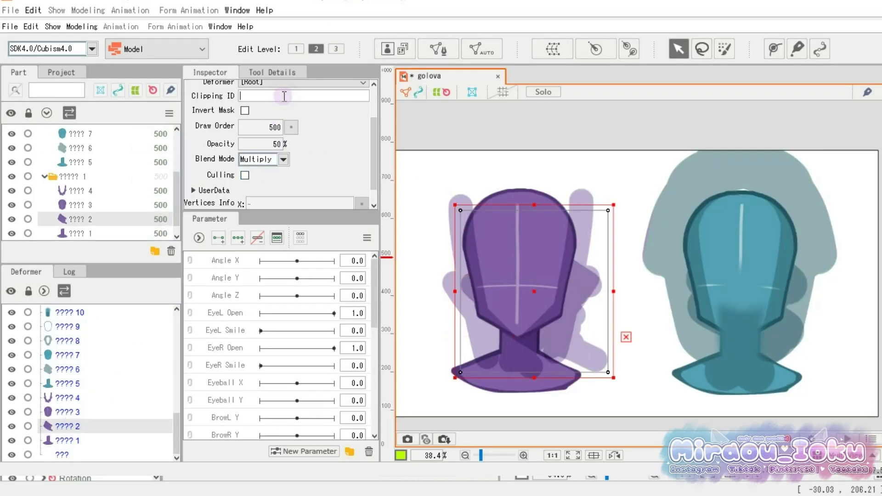
click(168, 398)
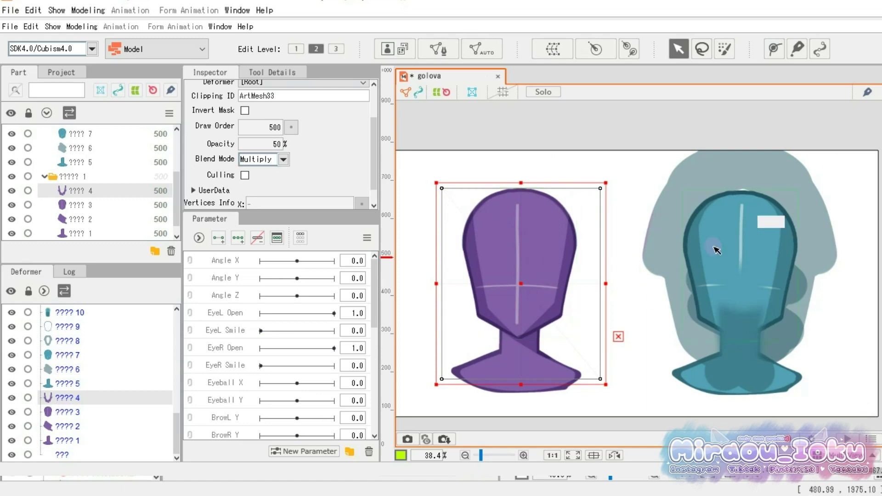
drag(737, 298, 604, 278)
click(713, 255)
Set the clipping ID of the blue head's mesh ???? 8 to ArtMesh15
click(69, 355)
click(69, 341)
click(284, 95)
text(ArtMesh15)
key(Return)
Toggle the visibility of mesh ???? 9 on the blue head and select neck mesh ???? 10
click(12, 326)
click(13, 326)
click(69, 313)
drag(613, 269, 750, 286)
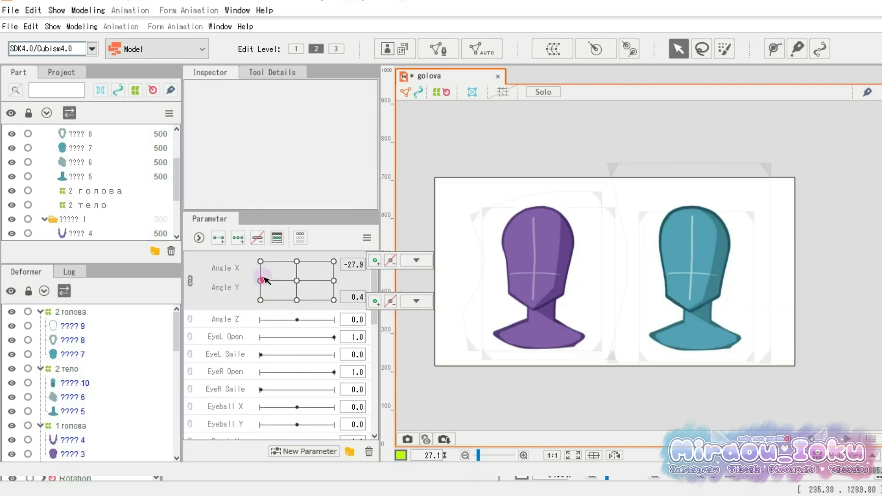
Sweep the linked Angle X and Angle Y point to its centre key to preview both heads turning
drag(262, 279, 294, 282)
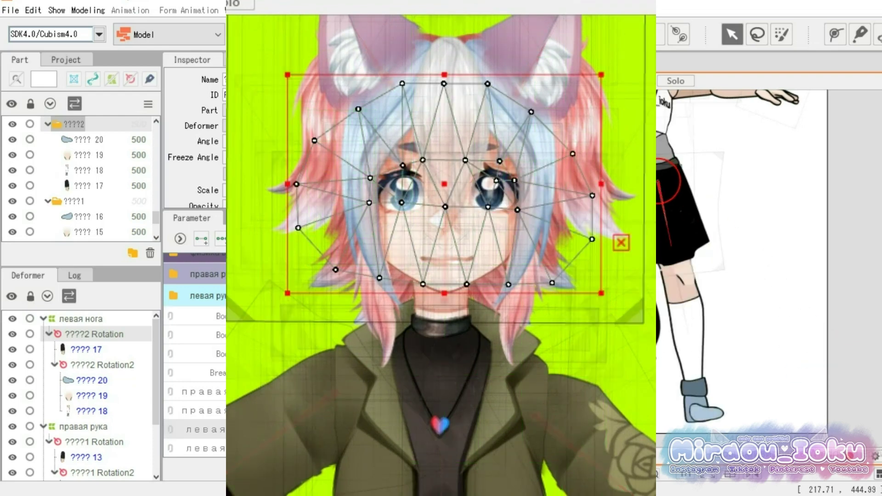
Select the ????2 Rotation2 deformer of левая нога and rotate the lower leg
scroll(101, 408, down, 3)
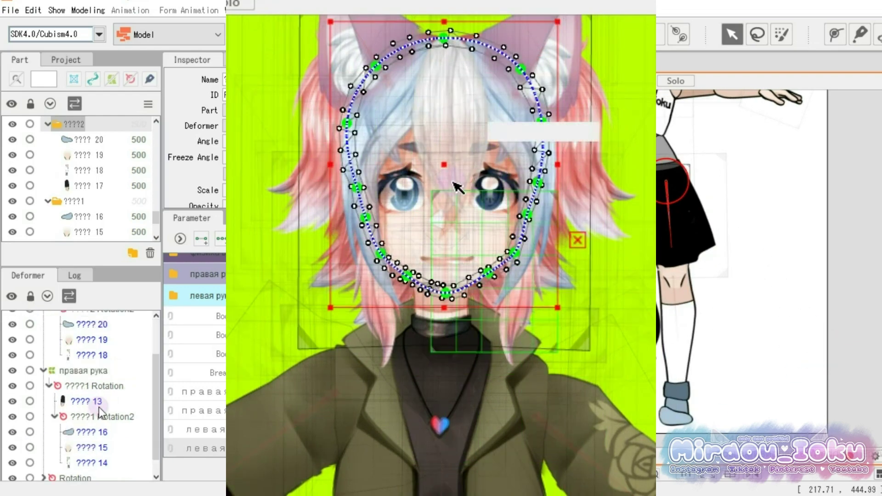
click(96, 387)
scroll(93, 374, up, 3)
click(94, 365)
drag(683, 339, 738, 273)
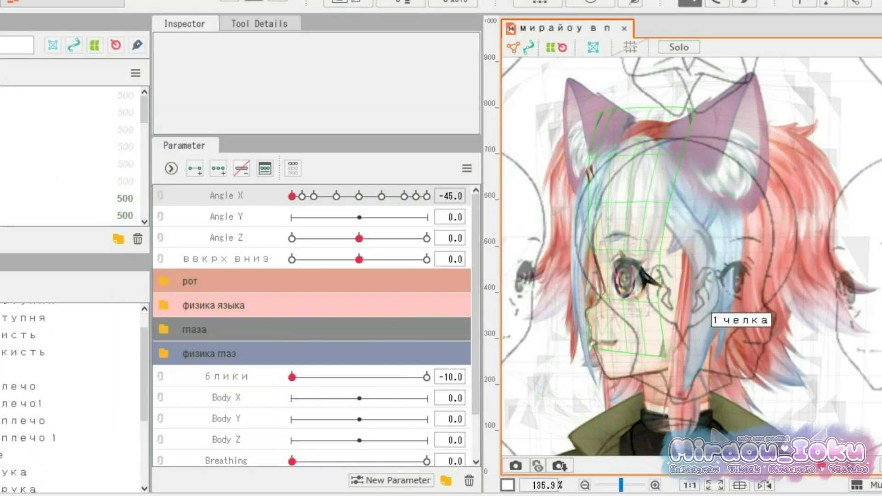
Select the bangs deformer 1 челка on the head turned to Angle X -45.0
click(710, 306)
scroll(544, 255, down, 2)
scroll(74, 157, down, 2)
click(3, 205)
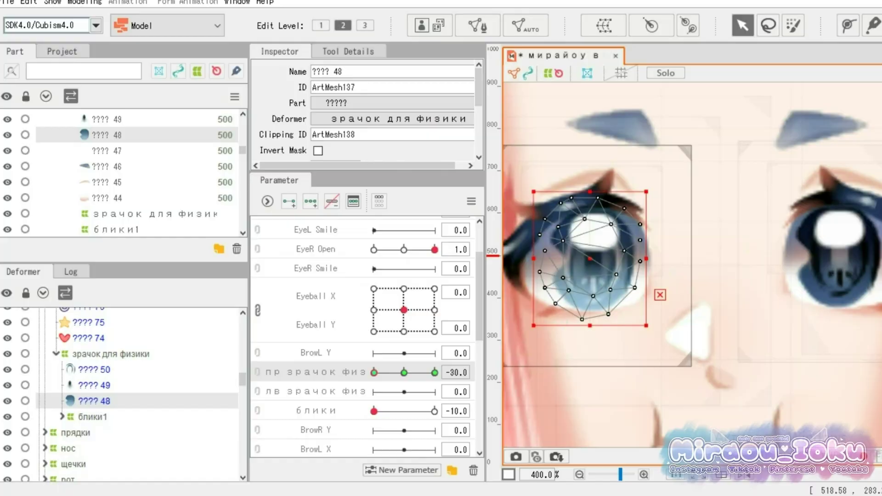
Enlarge iris mesh ???? 48 slightly at the -30.0 key of пр зрачок физ and move to its 30.0 key
scroll(557, 242, up, 2)
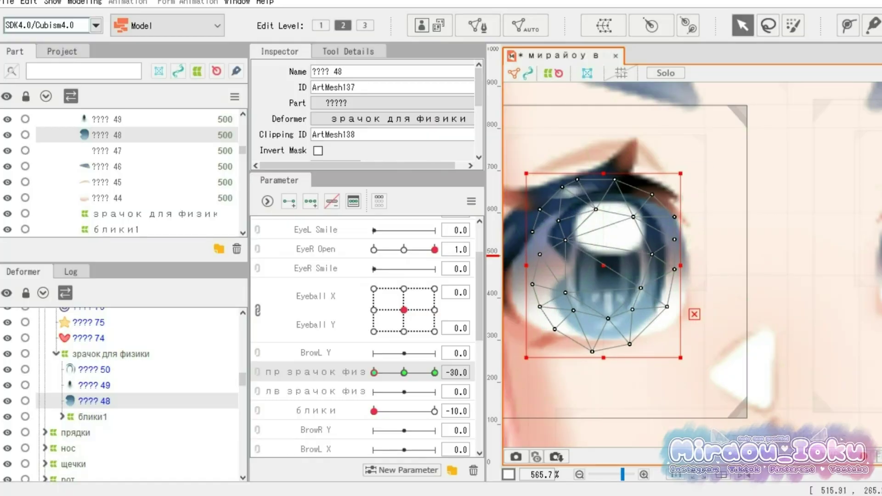
drag(596, 275, 605, 267)
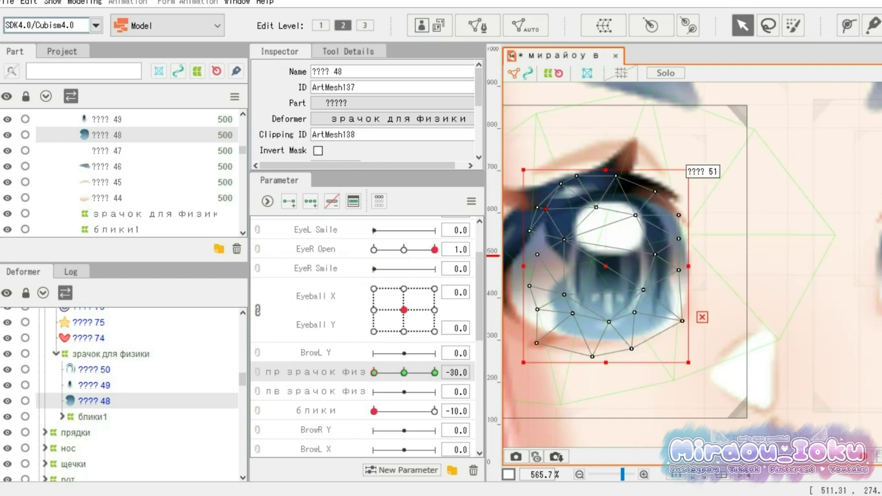
click(434, 373)
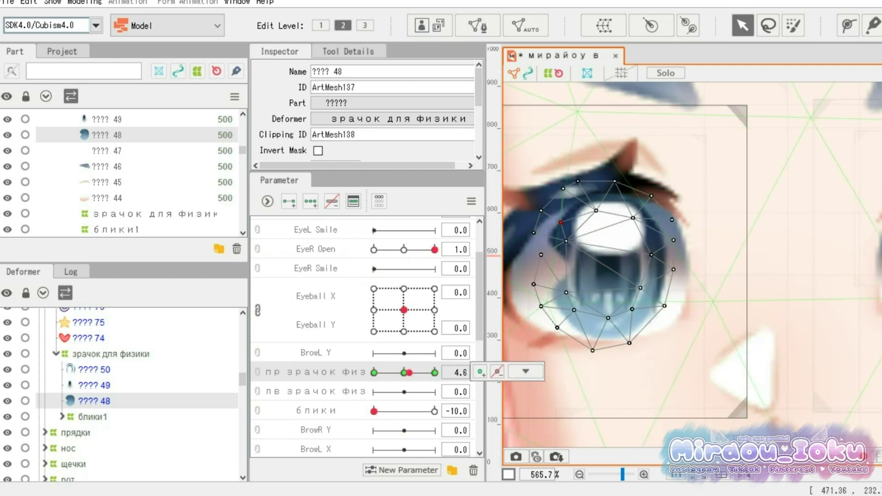
Enlarge pupil mesh ???? 49 at the -30.0 key of пр зрачок физ and shrink it at the 30.0 key
click(94, 386)
click(374, 373)
drag(712, 164, 754, 106)
click(435, 373)
drag(709, 164, 675, 206)
drag(435, 373, 403, 372)
Set the blend mode of iris highlight mesh ???? 50 to Additive
click(94, 370)
scroll(363, 124, down, 3)
click(360, 147)
click(330, 172)
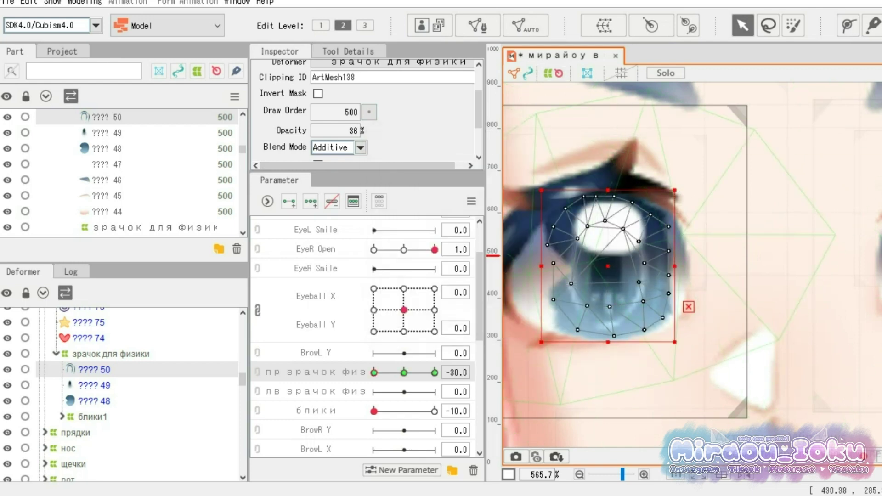
Enlarge and reposition mesh ???? 50 at the -30.0 key of пр зрачок физ and sweep the parameter to 30.0
drag(674, 190, 691, 171)
drag(616, 256, 609, 261)
drag(374, 372, 435, 373)
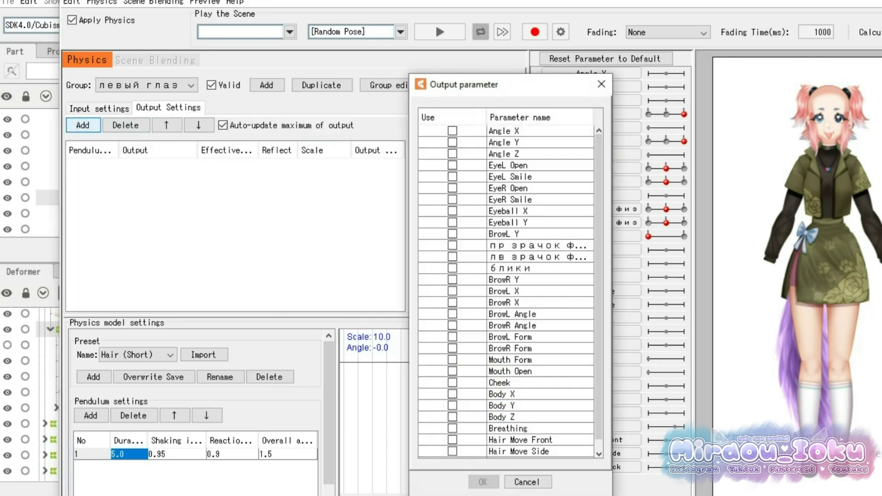
Add the лв зрачок физ parameter as output of the левый глаз physics group and test it with EyeL Open
click(453, 257)
click(483, 482)
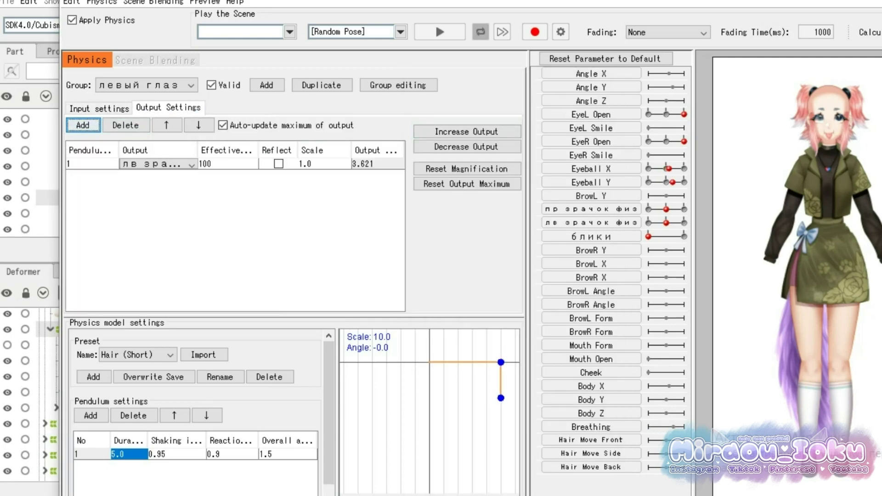
scroll(822, 118, up, 5)
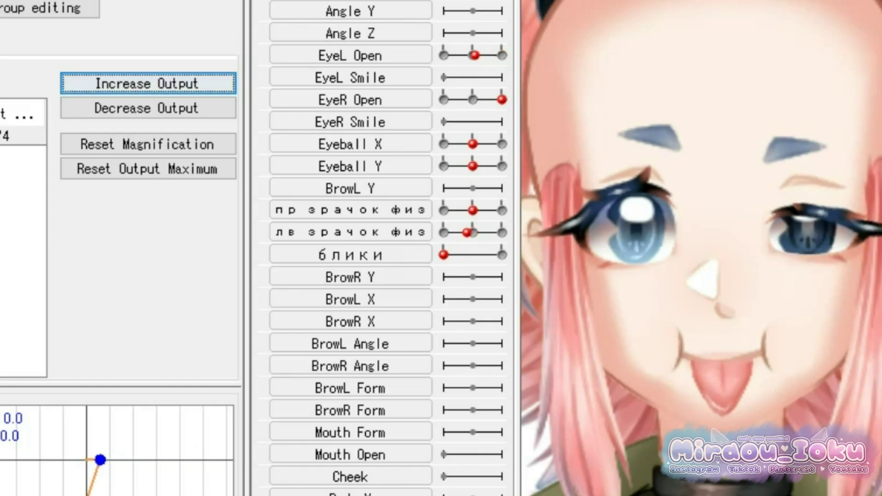
drag(474, 55, 491, 56)
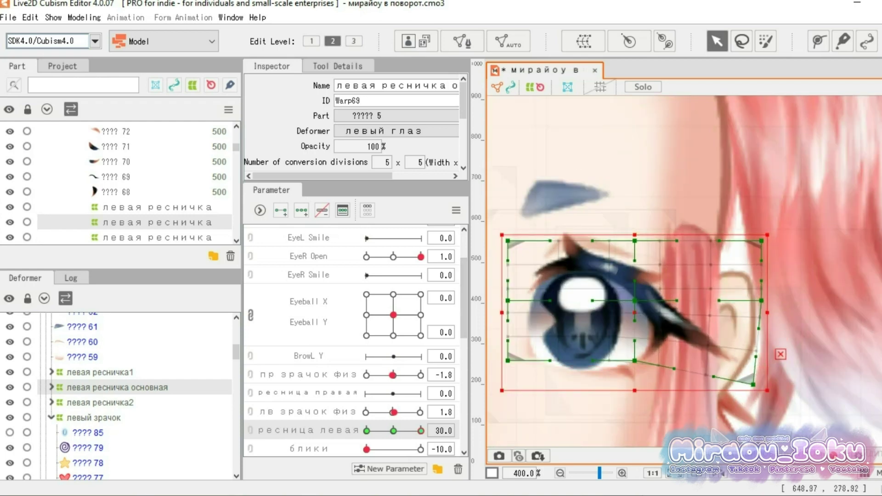
Move ресница левая to its -30.0 key and select the eyelash deformer левая ресничка1
click(366, 430)
click(100, 372)
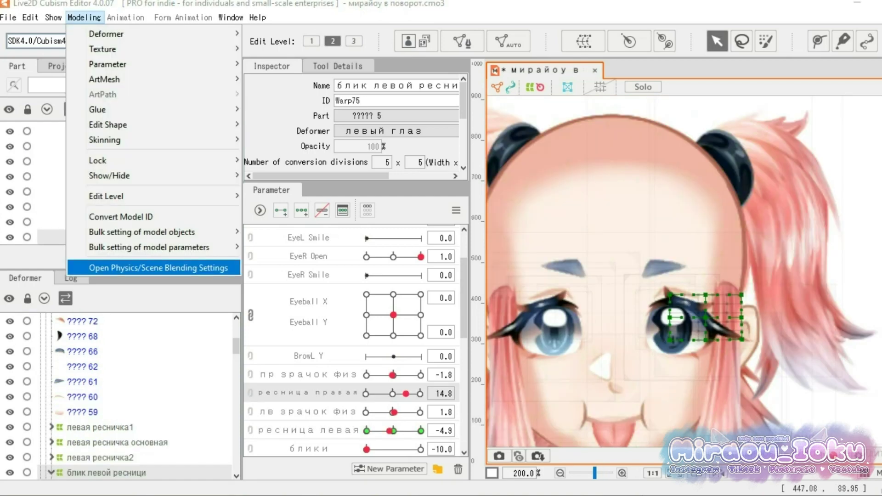
Add the ресница правая parameter as an output of the правый глаз physics group
click(147, 321)
click(268, 99)
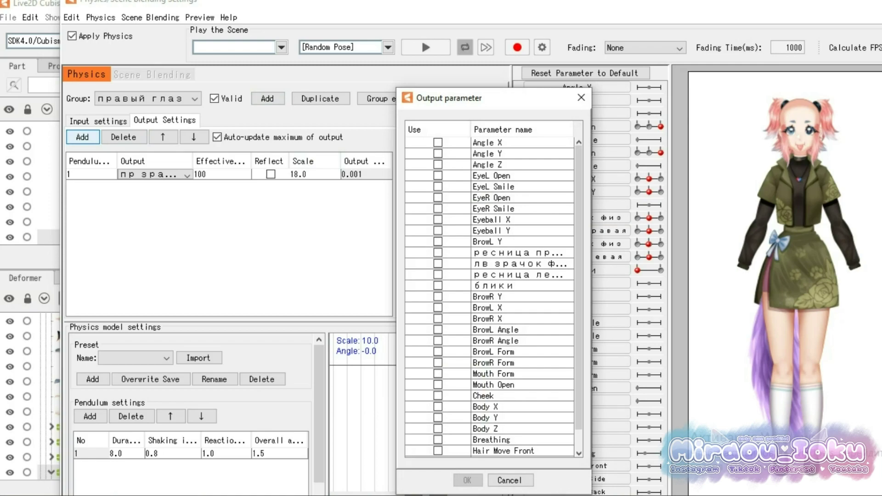
click(438, 252)
click(468, 480)
scroll(801, 131, up, 5)
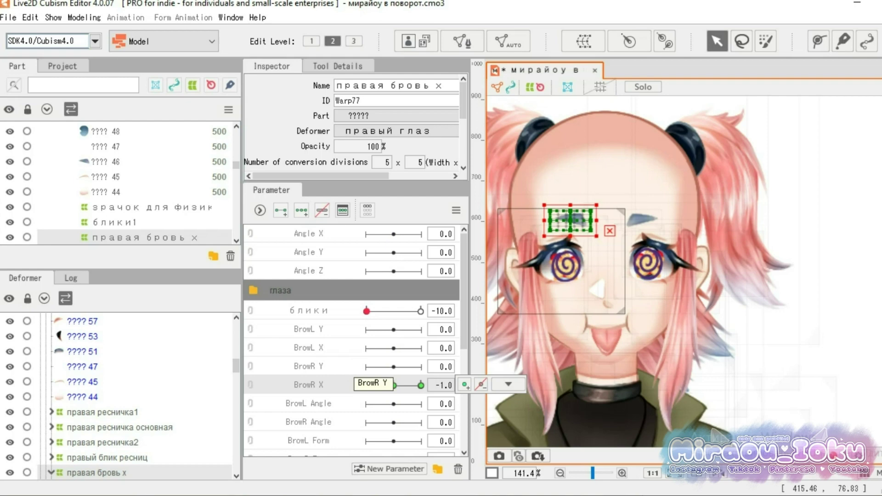
Sweep BrowR X from its -1.0 key toward the centre to preview the правая бровь x deformer
scroll(551, 248, up, 5)
drag(367, 385, 384, 385)
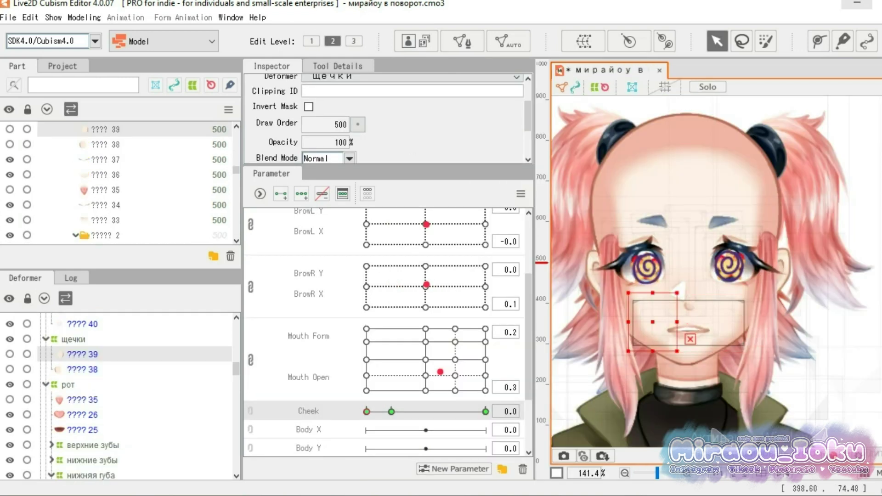
At Cheek 0.0, set cheek meshes ???? 39 and ???? 38 to 0% opacity and shift each one slightly outward
shift+click(83, 370)
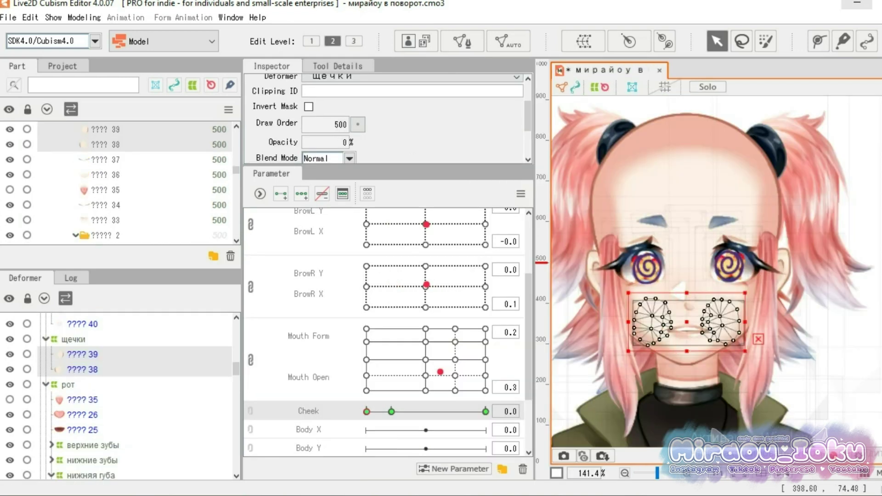
scroll(687, 292, up, 3)
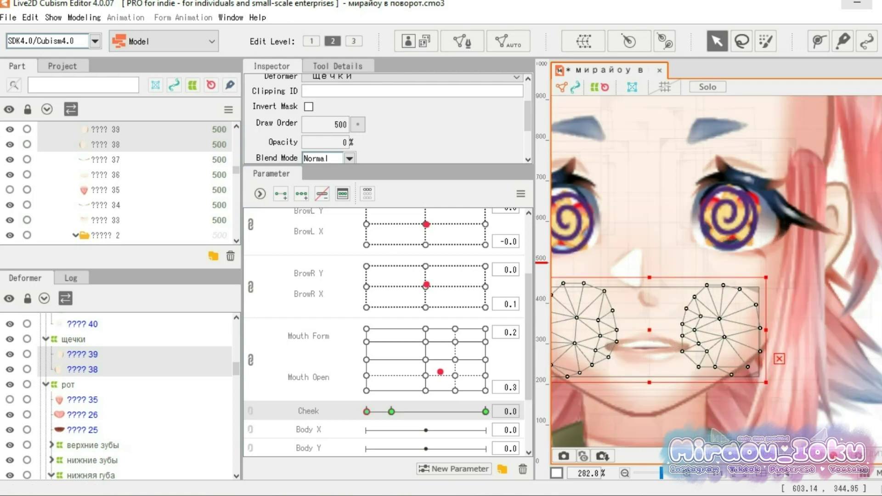
click(83, 369)
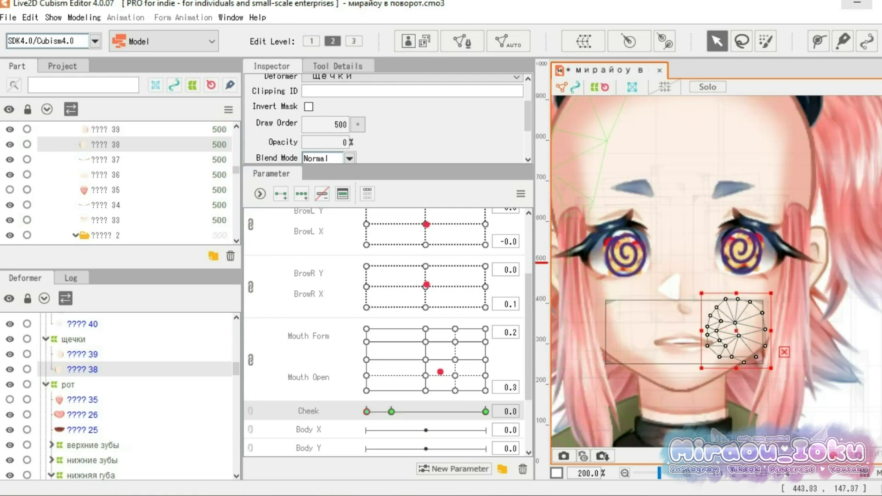
click(645, 319)
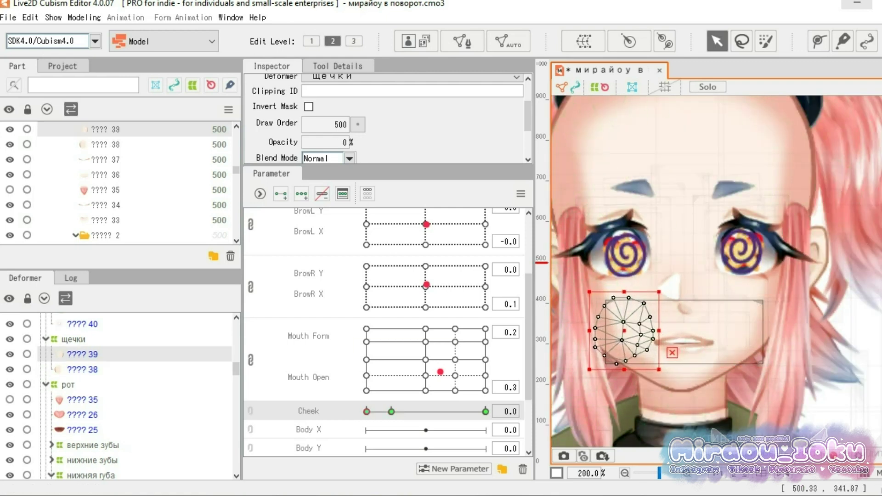
Sweep the Cheek parameter from 0.0 and nudge the linked Mouth Form and Mouth Open point to check the cheeks
drag(367, 412, 391, 411)
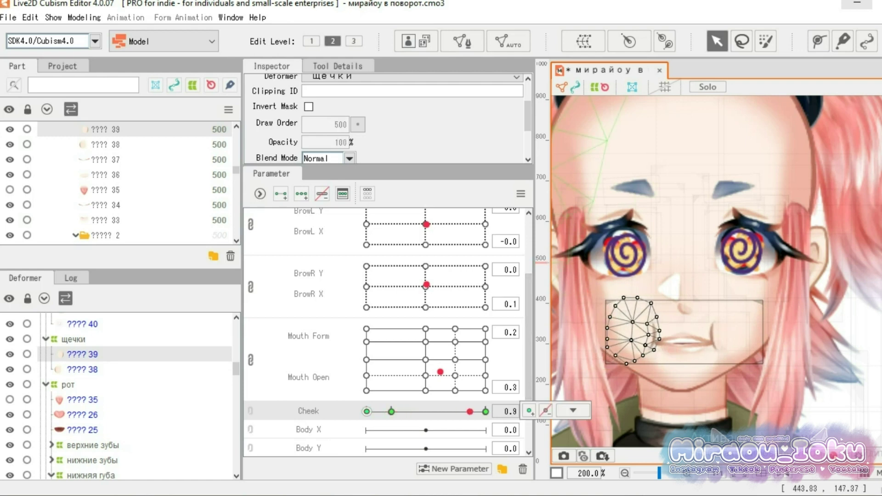
drag(440, 372, 442, 376)
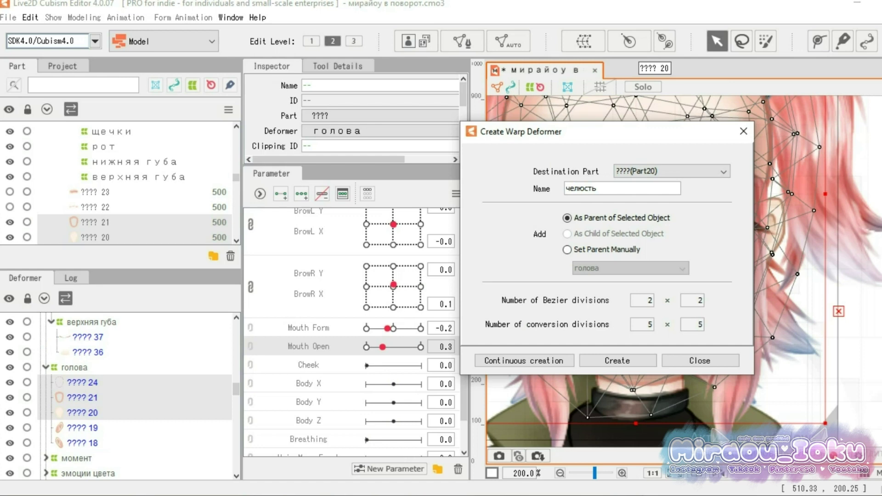
Create the warp deformer челюсть рот as parent of meshes ???? 24, ???? 21 and ???? 20, and link Mouth Form with Mouth Open
key(Return)
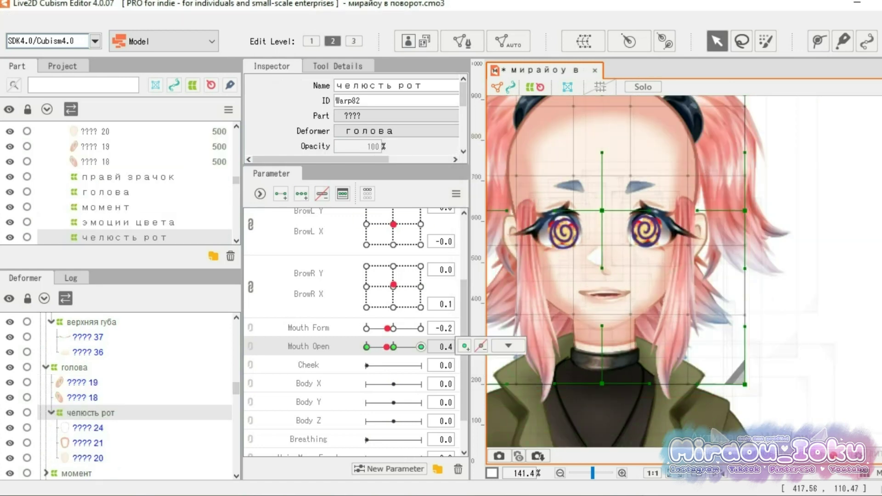
click(250, 328)
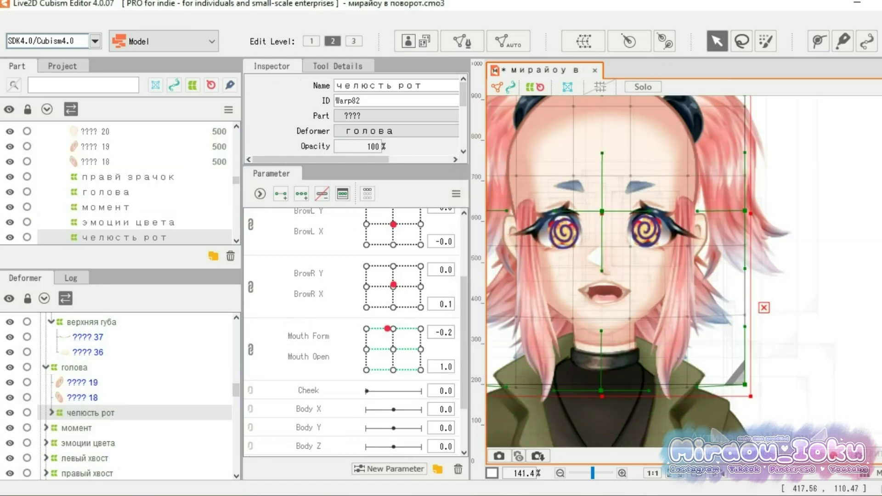
click(46, 368)
drag(387, 328, 383, 366)
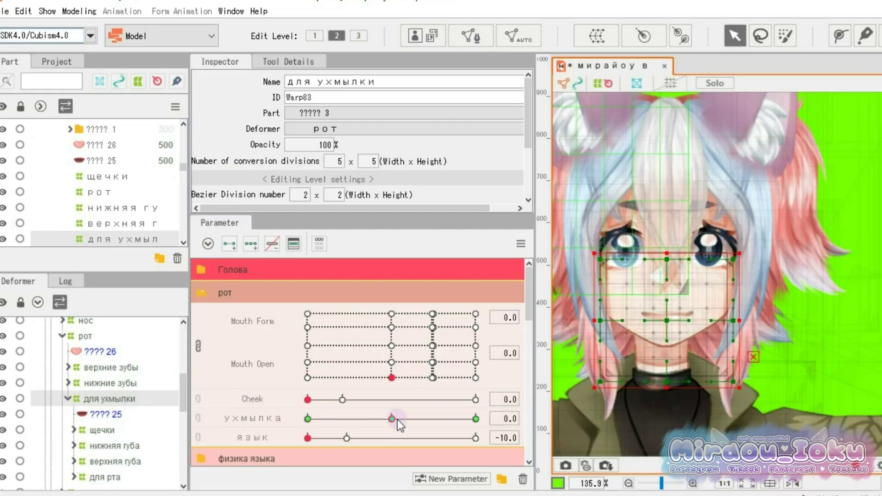
Expand the lower-lip deformer нижняя губа inside для ухмылки and move the ухмылка parameter to 0.3
mouse_move(394, 418)
mouse_down()
mouse_move(464, 418)
mouse_move(390, 418)
mouse_up()
click(81, 446)
click(75, 445)
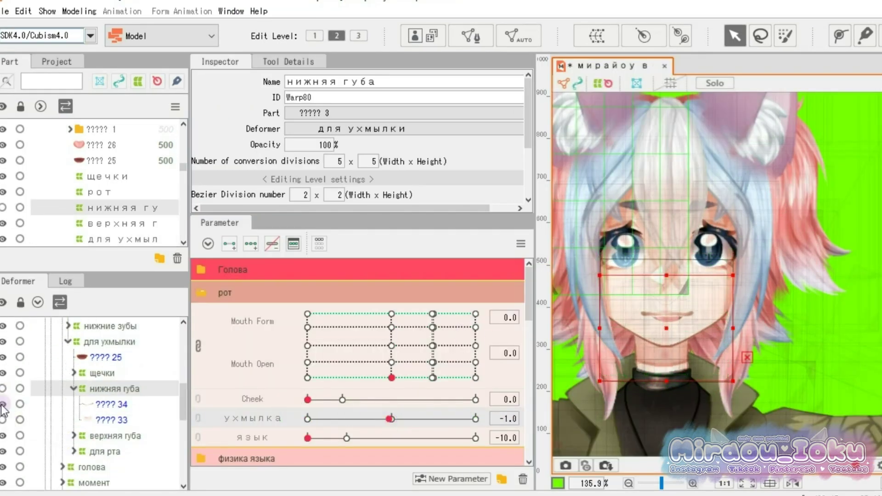
mouse_move(389, 419)
mouse_down()
mouse_move(322, 421)
mouse_move(391, 419)
mouse_up()
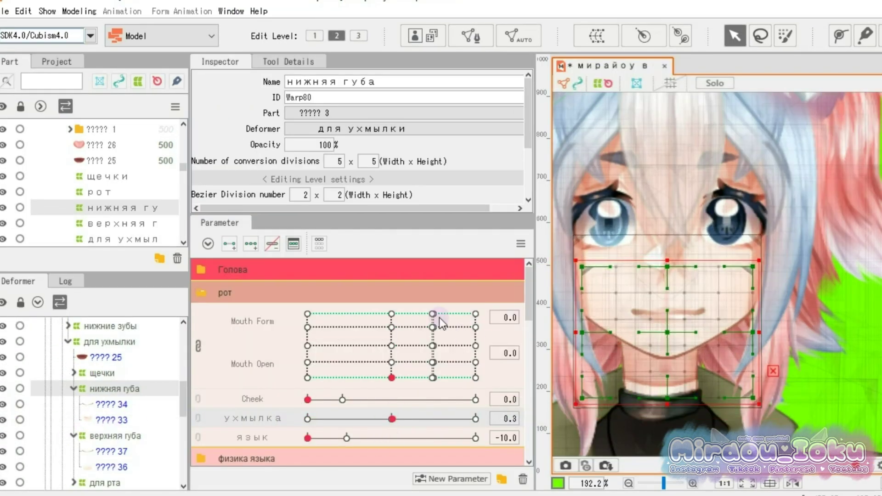
Select the tongue deformers физик язык х and физик язык у, showing the физика языка parameters
scroll(99, 421, down, 5)
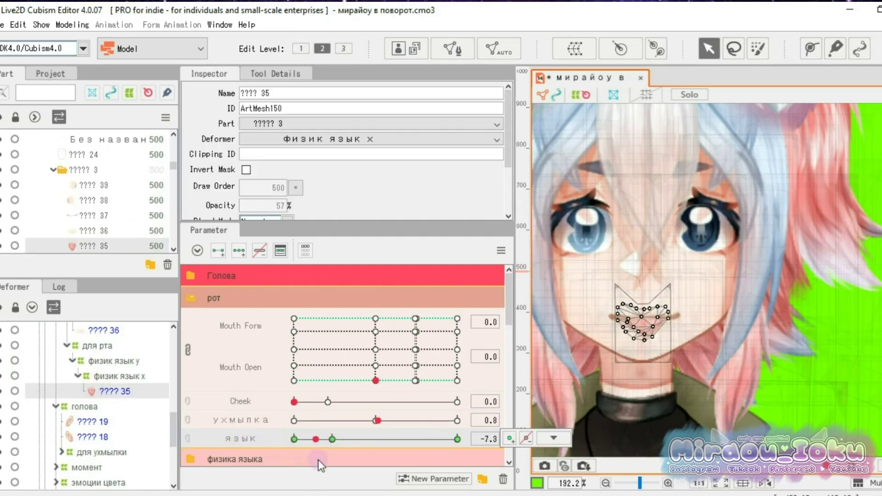
click(119, 377)
scroll(322, 391, down, 3)
click(347, 404)
click(121, 362)
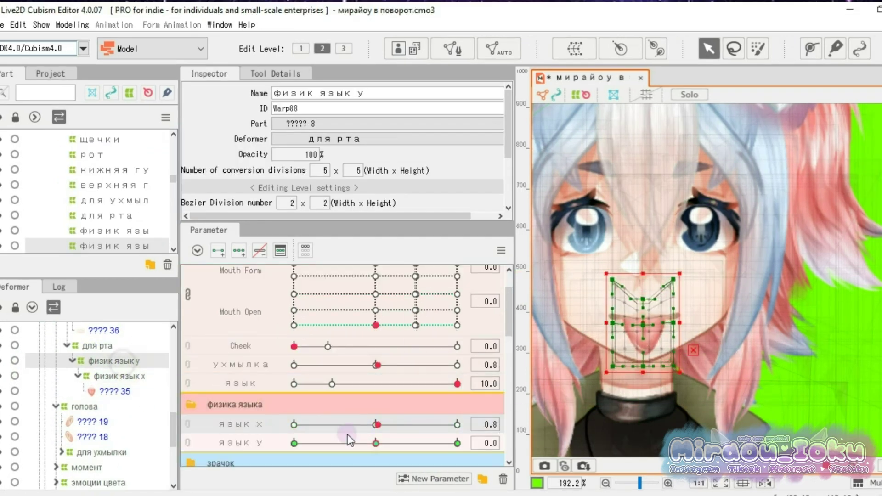
click(317, 404)
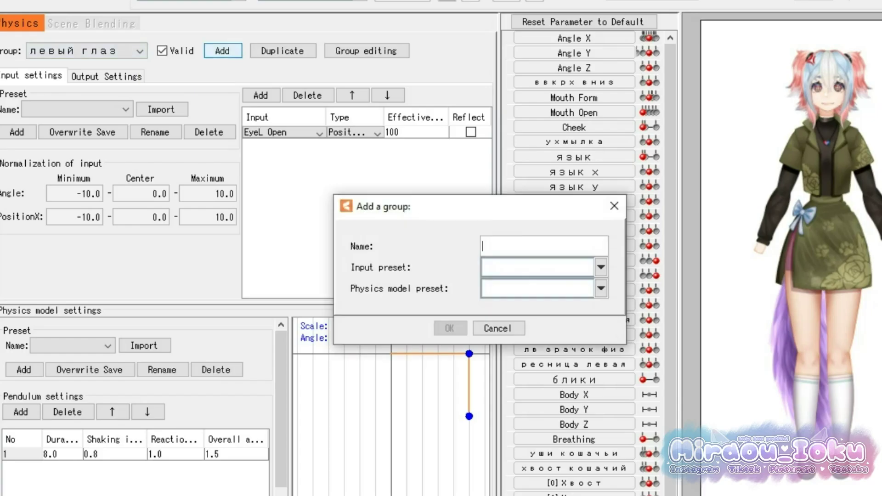
Add a physics group named язык with the Hair (Short) physics model preset
text(язык)
click(598, 287)
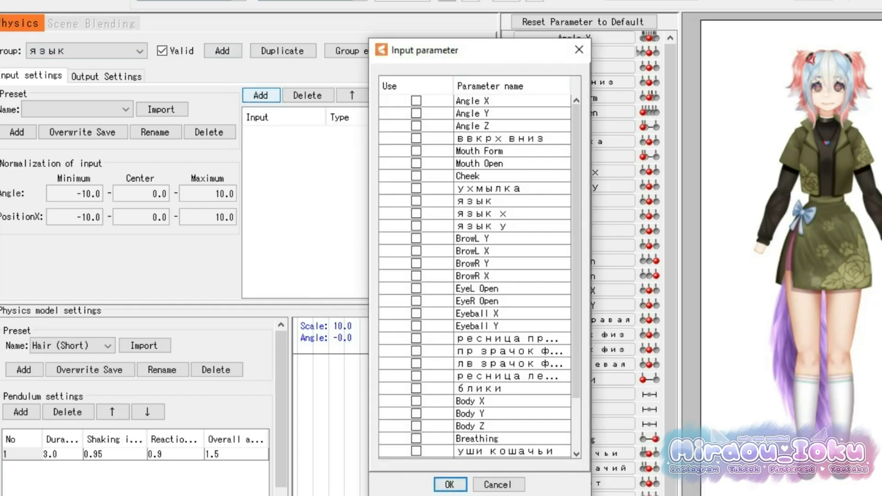
Complete the язык physics group with outputs язык х and язык у, a pendulum duration of 6.0 and an increased output scale
key(Return)
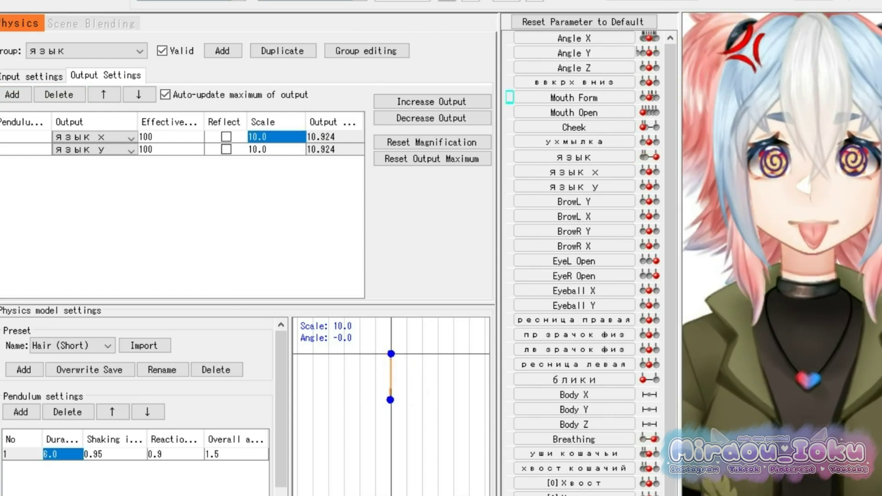
click(433, 102)
key(Return)
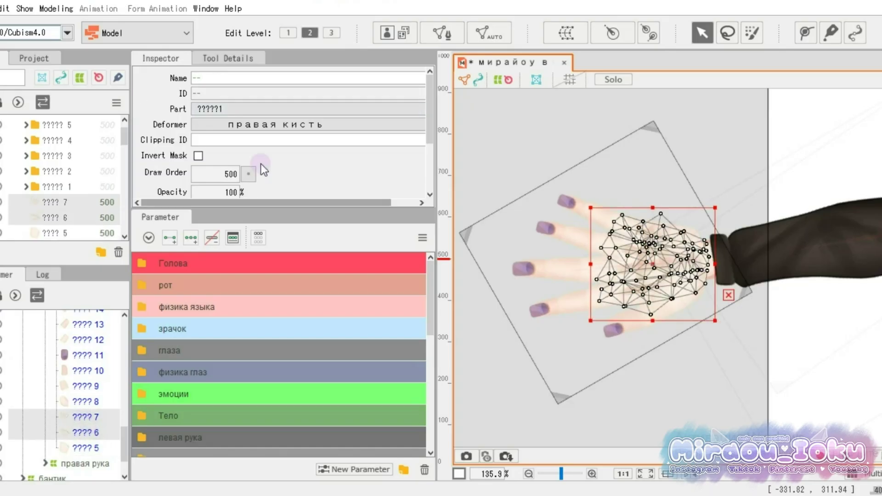
Clip the right-hand meshes ???? 7 and ???? 6 to ArtMesh274, try moving them and undo that move
click(262, 139)
text(ArtMesh274)
drag(652, 264, 660, 287)
key(ctrl+z)
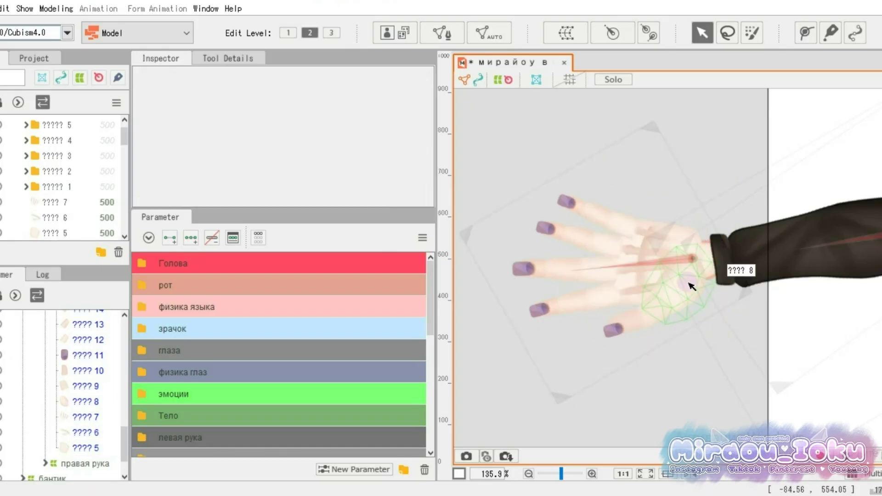
Move mesh ???? 6 above ???? 8 in the right hand's deformer hierarchy
click(86, 401)
click(86, 417)
drag(85, 433, 81, 394)
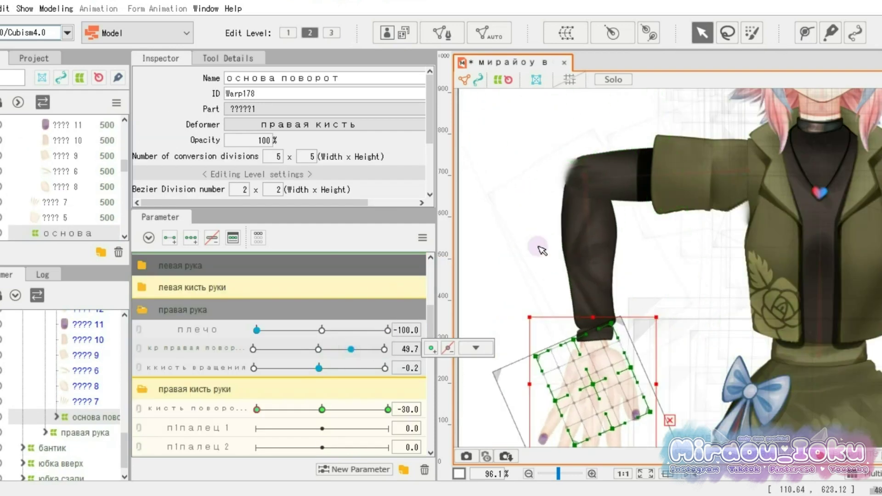
Shape the warp deformer основа поворот for the right hand's turn parameter at -30
drag(562, 300, 584, 299)
drag(645, 362, 650, 357)
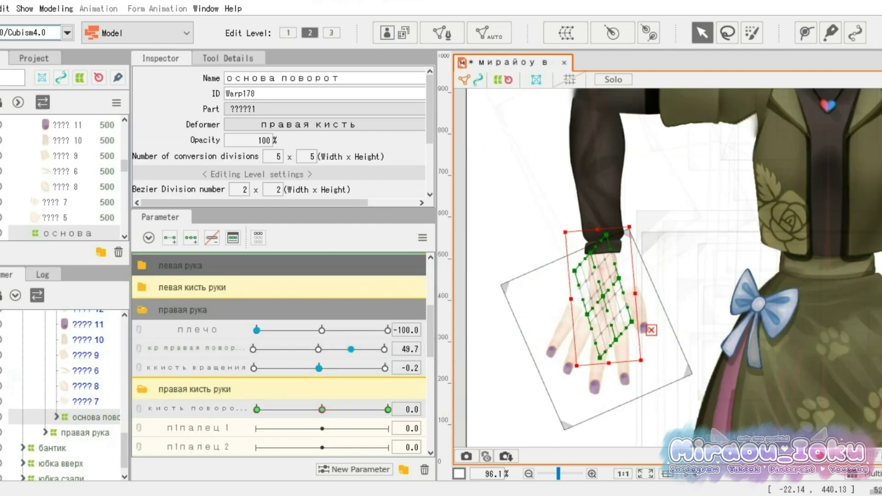
scroll(597, 277, up, 4)
scroll(578, 286, down, 3)
Set the right hand's turn parameter to 30 and shape the warp deformer основа поворот to spread over the hand
drag(322, 410, 397, 423)
drag(530, 334, 526, 360)
drag(558, 397, 567, 385)
drag(665, 351, 659, 304)
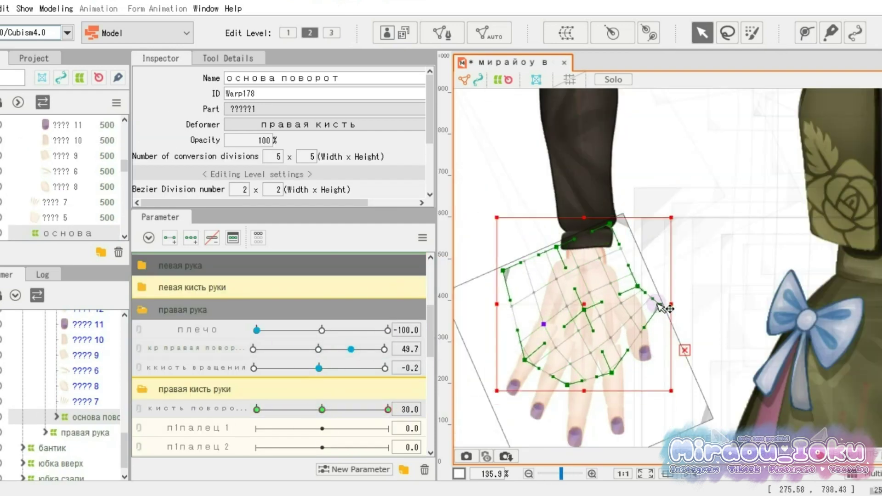
drag(578, 252, 575, 242)
drag(388, 409, 317, 439)
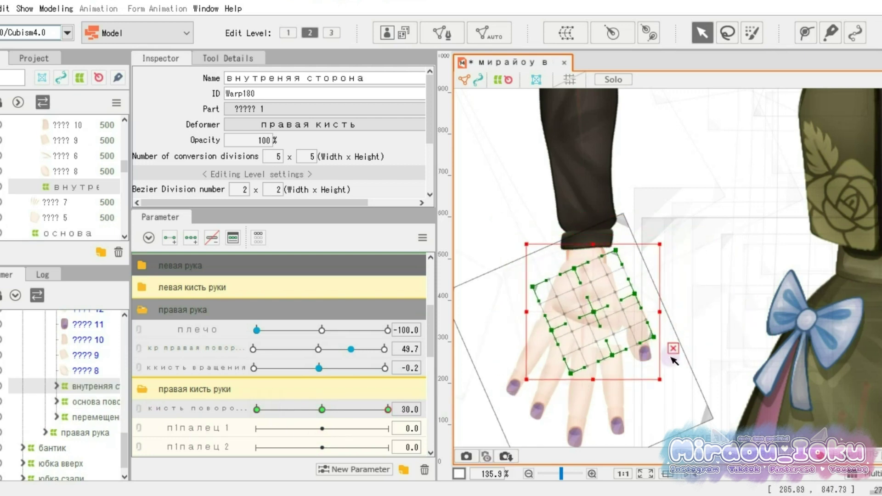
Set the right hand's turn parameter to 30 and select the palm mesh ???? 8
drag(388, 409, 427, 406)
click(69, 370)
scroll(75, 399, up, 6)
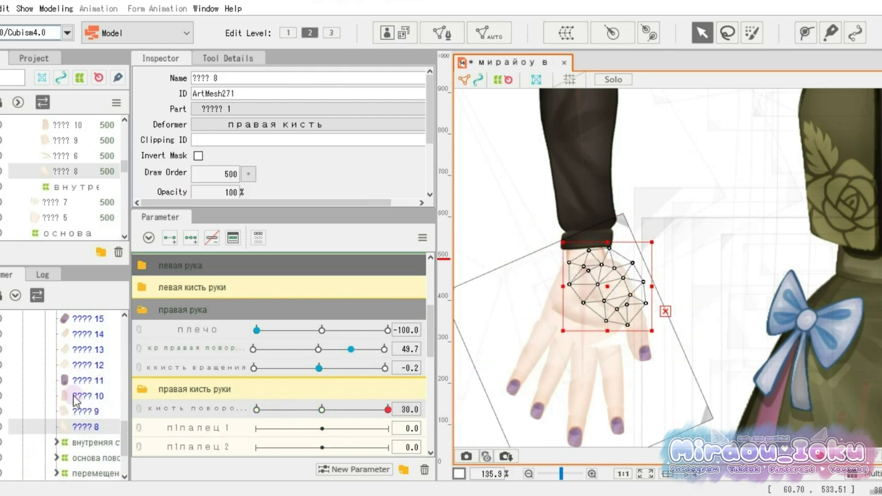
click(83, 429)
click(83, 430)
scroll(600, 310, up, 4)
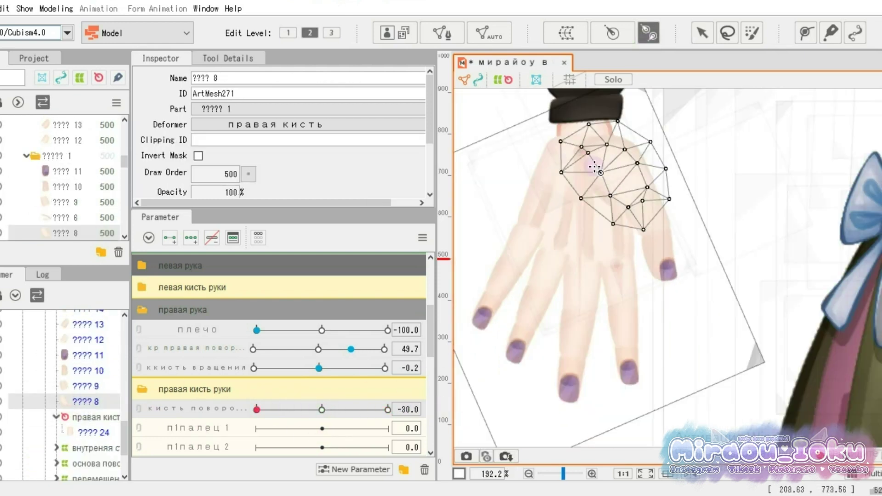
Create rotation deformers along the finger joints at meshes ???? 8 and ???? 10 and rearrange them in the deformer hierarchy
scroll(662, 234, up, 4)
drag(664, 214, 685, 263)
click(88, 370)
drag(685, 261, 697, 319)
scroll(85, 396, down, 3)
drag(86, 396, 80, 335)
click(57, 334)
scroll(57, 375, up, 3)
click(88, 343)
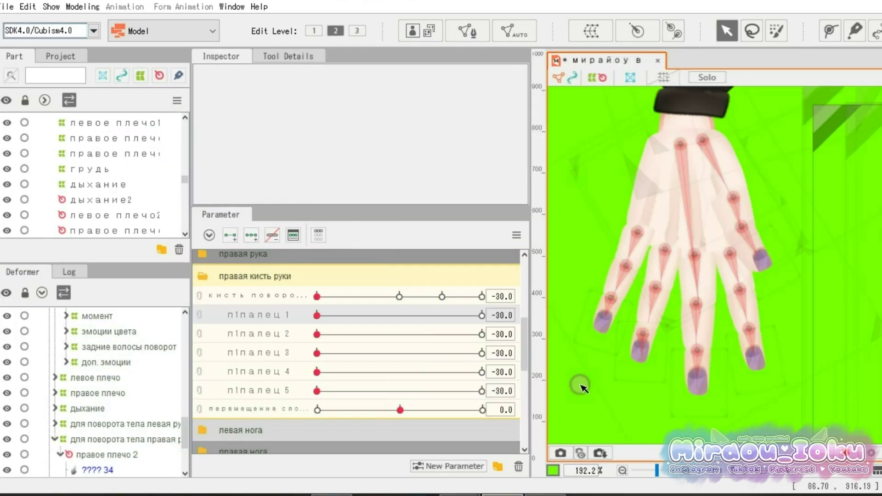
Check the finger bends by moving п1палец 1, 3 and 4 to their maximum with the hand's turn at -30
drag(317, 296, 330, 298)
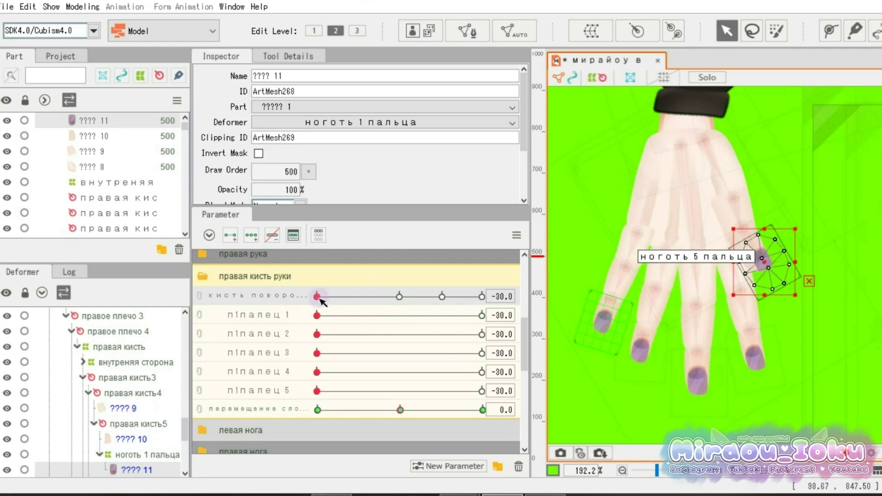
mouse_move(319, 297)
mouse_down()
mouse_move(391, 304)
mouse_move(317, 298)
mouse_up()
drag(318, 315, 483, 336)
double_click(164, 455)
drag(317, 353, 484, 354)
drag(317, 372, 483, 373)
click(104, 380)
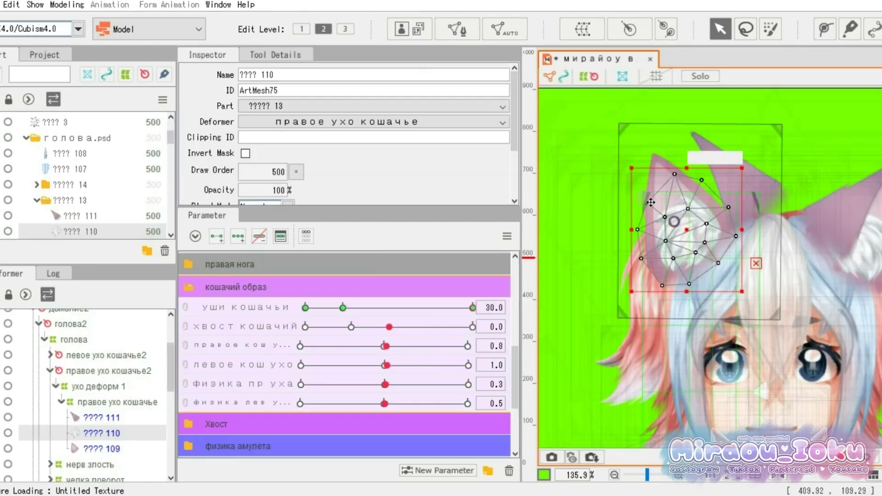
Undo the last two edits of the right cat ear and set its правое кош у... parameter to -0.3
key(ctrl+z)
key(ctrl+z)
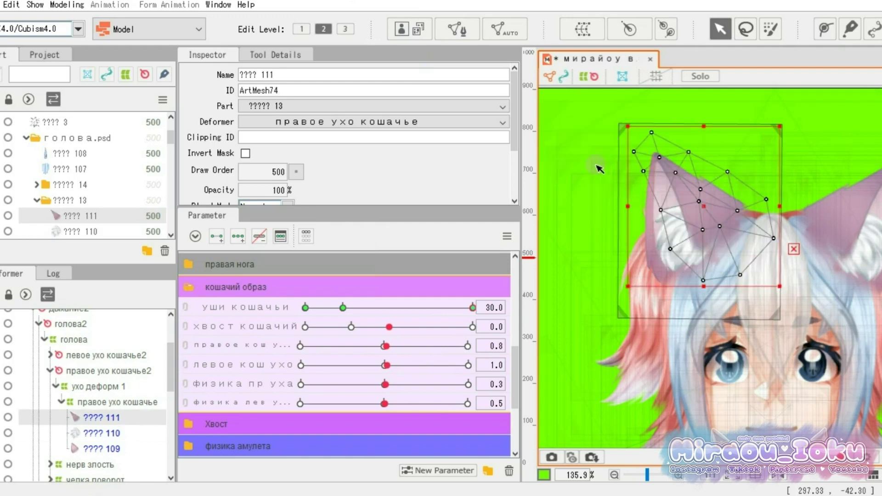
drag(361, 348, 384, 348)
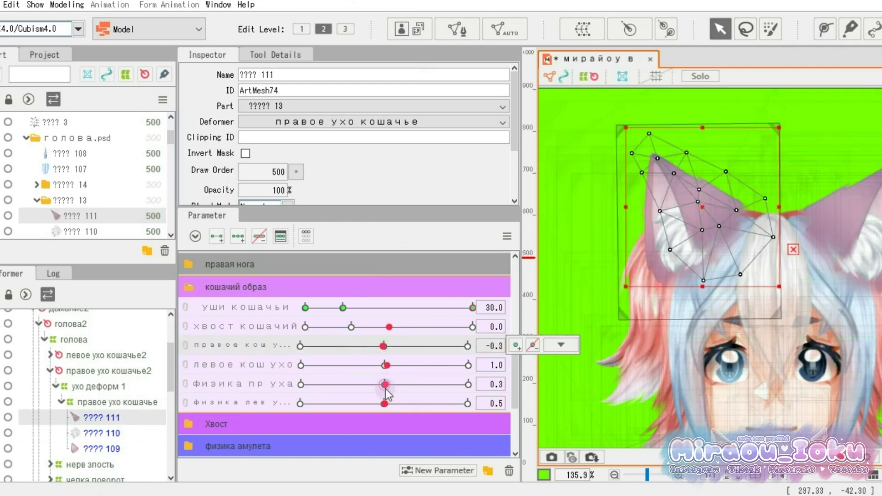
click(66, 401)
click(69, 386)
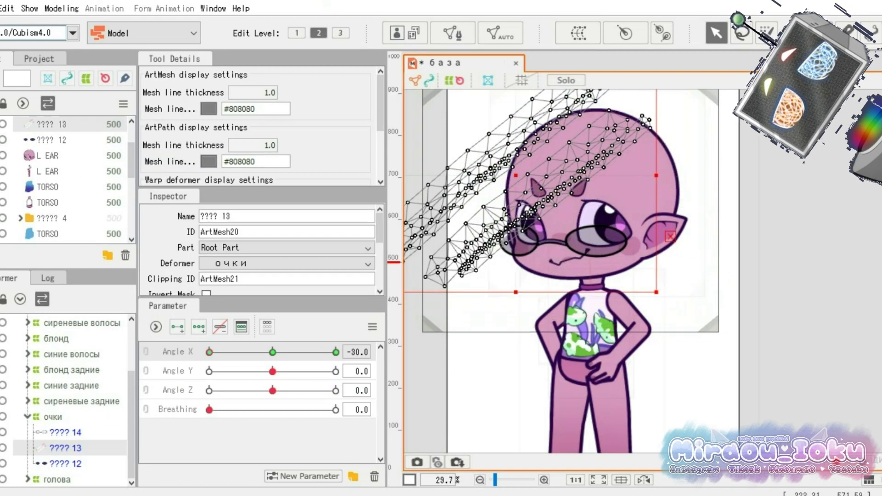
Reposition the glasses glare mesh ???? 13 at Angle X -30 and review it across the Angle X range
drag(515, 176, 691, 282)
click(336, 353)
drag(336, 352, 273, 353)
click(271, 372)
click(209, 353)
Add three Angle Y keys to the glare mesh ???? 13 and reposition it at both Angle Y extremes
click(198, 327)
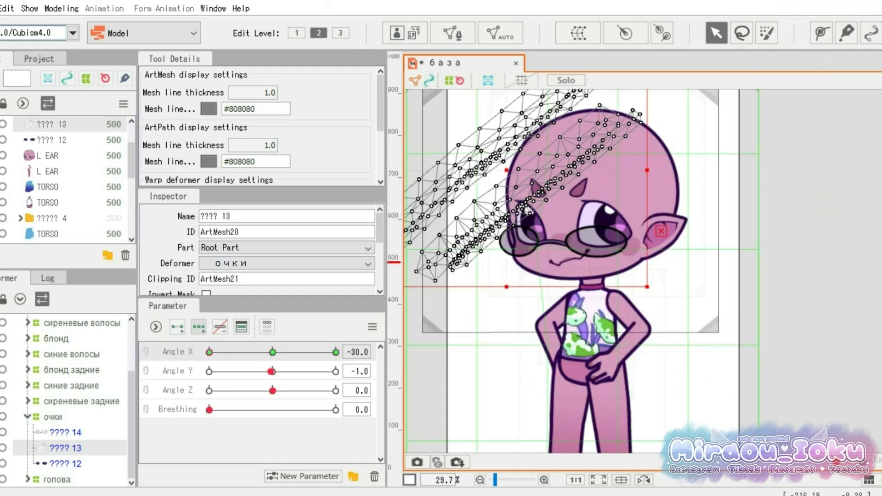
click(209, 371)
drag(506, 178, 535, 185)
drag(447, 332, 425, 317)
click(336, 371)
drag(533, 189, 514, 140)
drag(650, 286, 677, 251)
click(270, 372)
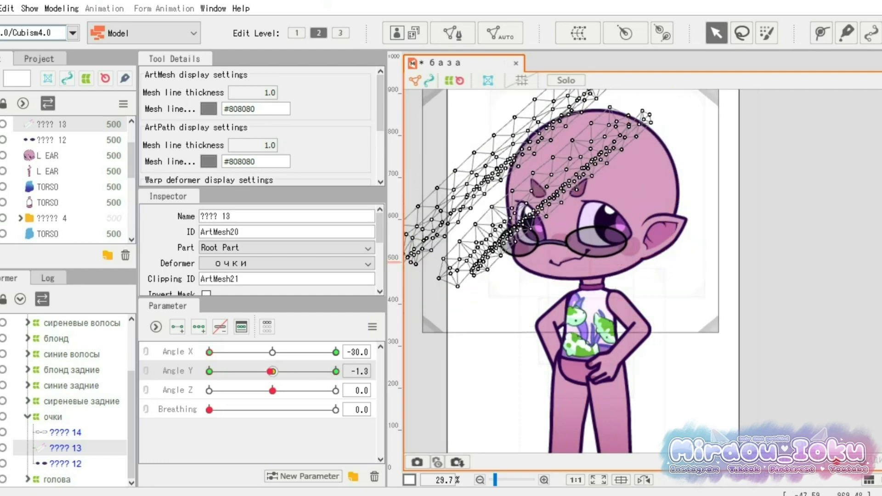
Combine Angle X with Angle Y for the glare mesh ???? 13 and move the combined parameters toward one side
click(147, 352)
click(274, 375)
click(372, 327)
click(430, 344)
drag(275, 375, 212, 361)
click(487, 368)
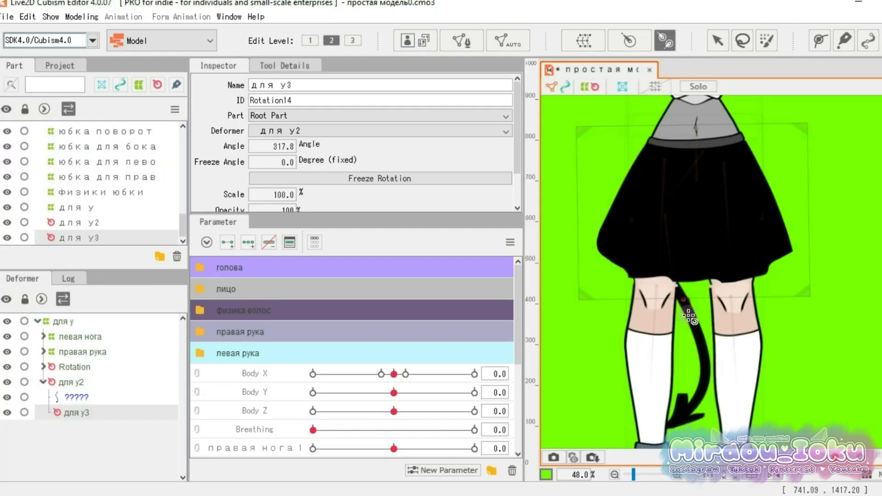
Add two more rotation deformers along the tail and skin the tail mesh to all four rotation deformers
click(709, 359)
click(707, 365)
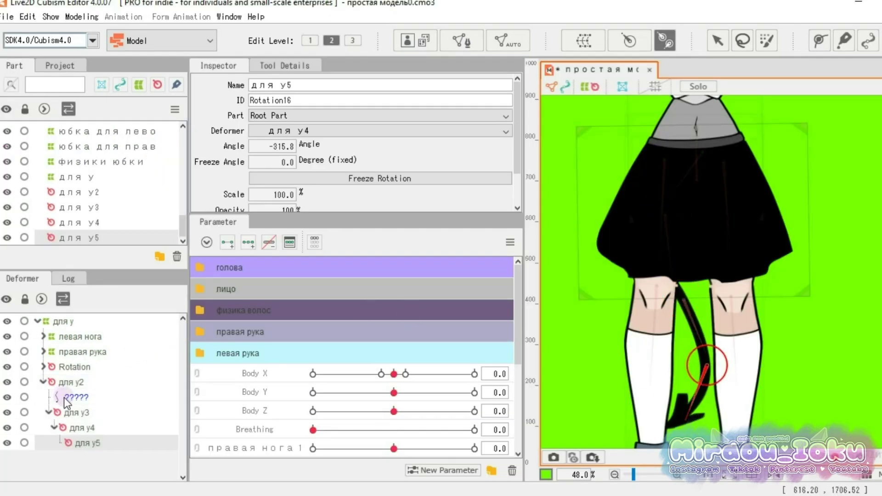
shift+click(70, 386)
click(86, 18)
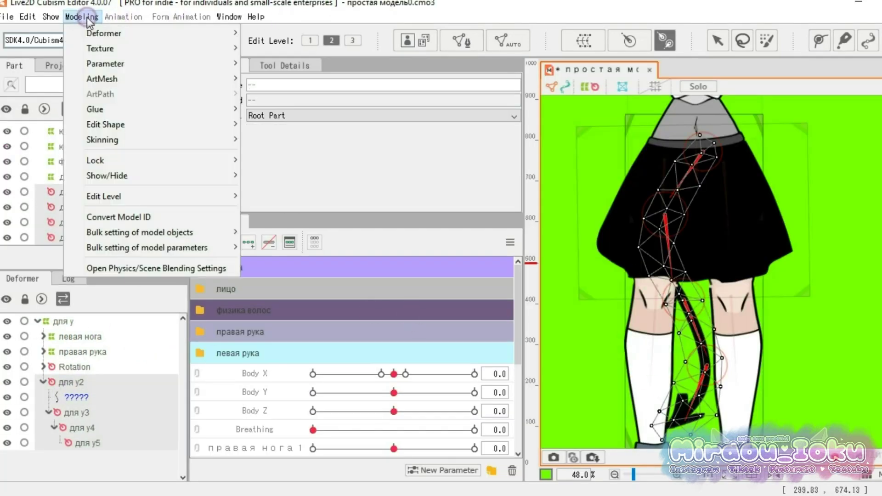
mouse_move(142, 141)
click(269, 140)
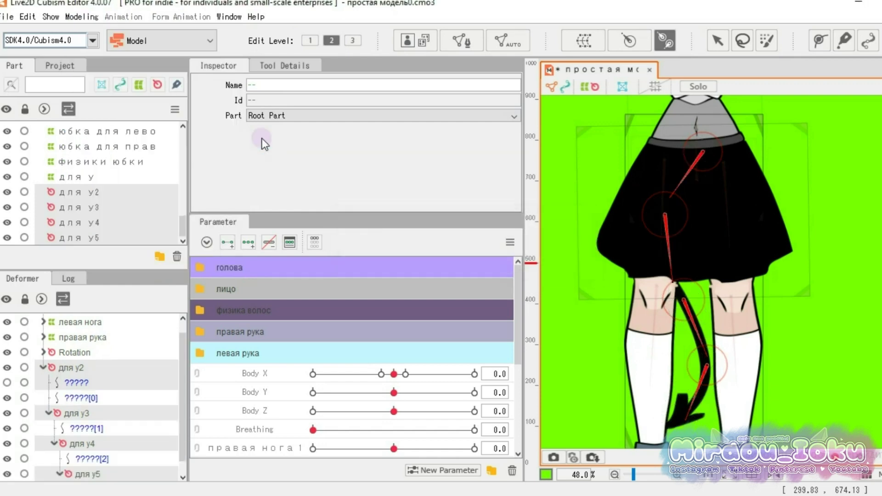
Generate rotation parameters named хвост for the skinned tail deformers
click(82, 17)
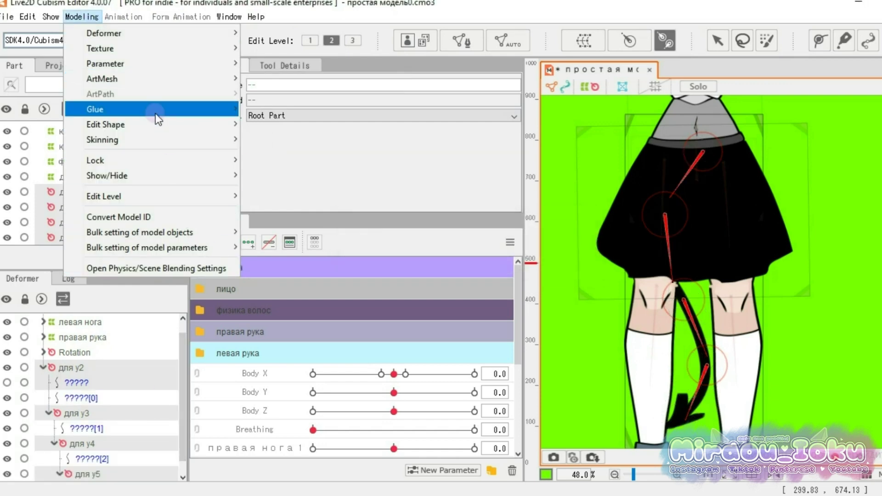
mouse_move(193, 140)
click(271, 180)
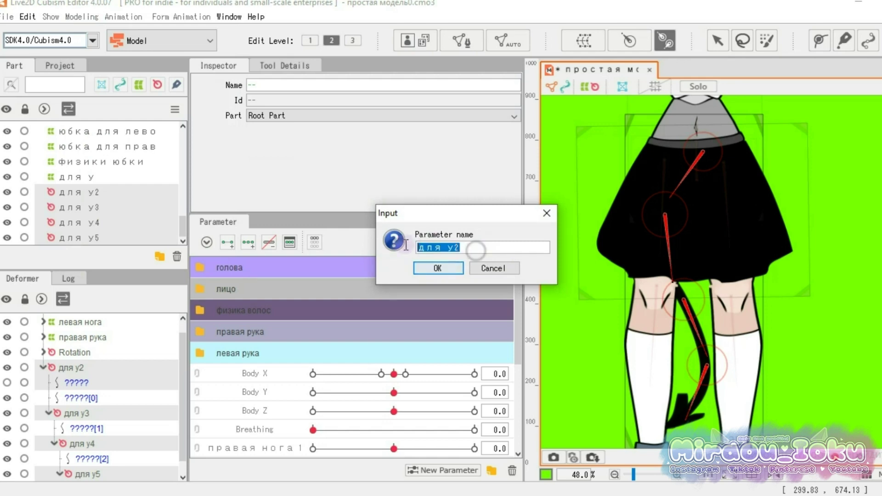
click(437, 269)
click(439, 283)
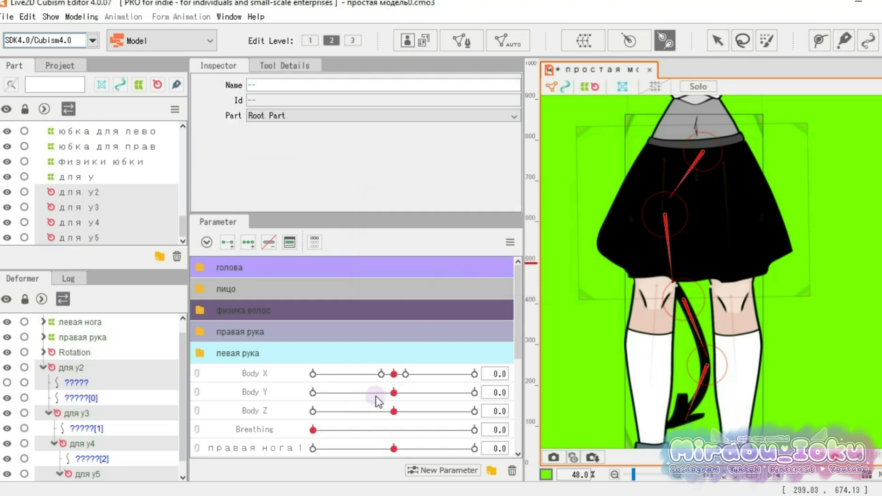
Test the tail bend with [0]хвост at 6.7 and [1]хвост, [2]хвост and [3]хвост at 30
scroll(377, 398, down, 5)
drag(394, 372, 412, 371)
mouse_move(394, 390)
mouse_down()
mouse_move(349, 393)
mouse_move(401, 391)
mouse_up()
drag(394, 409, 474, 409)
drag(394, 427, 475, 427)
Add a physics group named хвостс with the Hair (Long) model preset and a Breathing input of 100
click(81, 17)
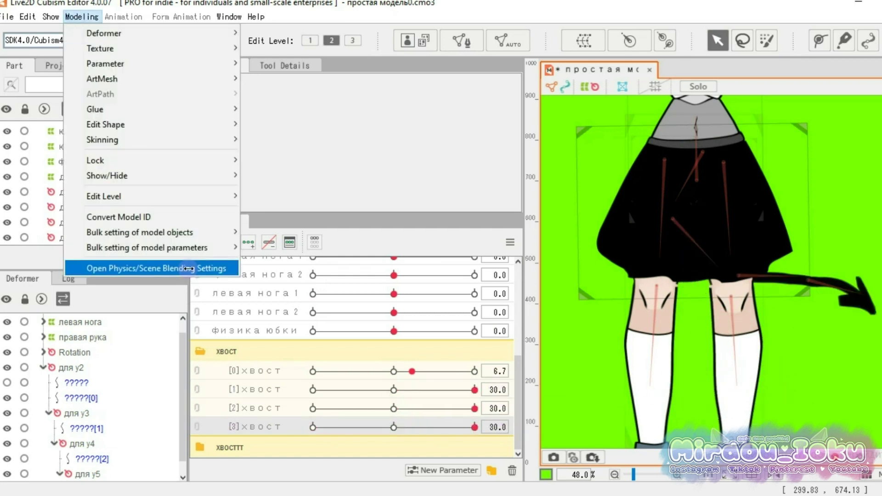
click(188, 269)
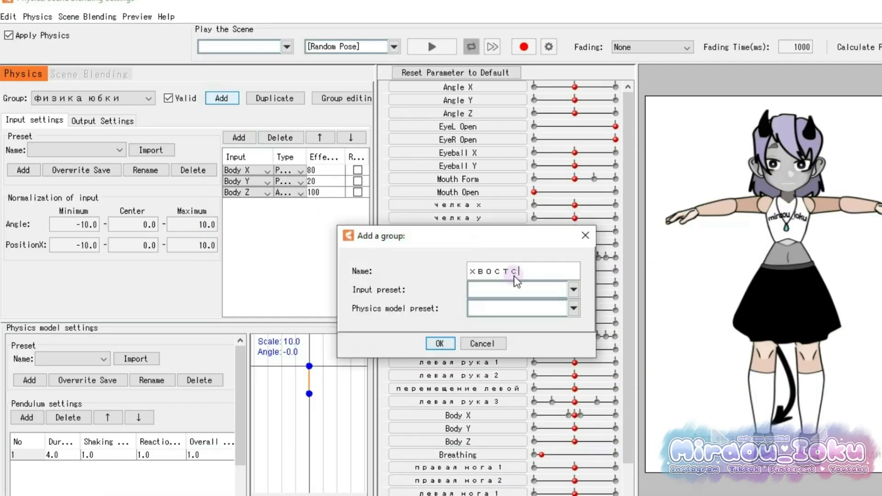
key(Return)
click(239, 137)
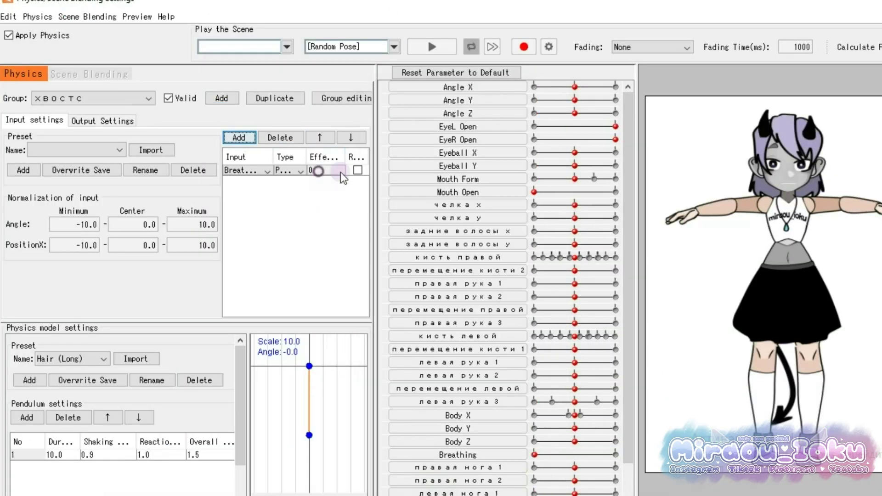
text(100)
Add output parameters to the хвостс physics group
click(102, 121)
click(19, 137)
scroll(451, 350, down, 10)
click(410, 408)
click(440, 481)
click(316, 143)
click(19, 137)
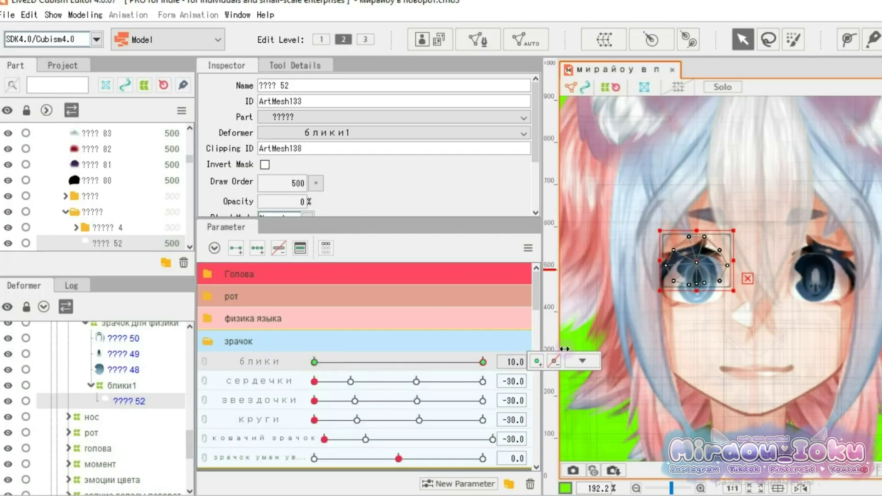
Examine the pupil parameters on the eye's deformers, returning сердечки to its minimum and lowering зрачок умен ув..
click(98, 350)
click(105, 364)
drag(482, 382, 314, 382)
click(124, 359)
scroll(120, 404, up, 3)
click(138, 380)
drag(399, 458, 374, 459)
click(85, 380)
Examine the emotion parameters злость, нерв and смущение together with the meshes they affect
click(208, 342)
scroll(257, 368, down, 3)
scroll(121, 407, up, 5)
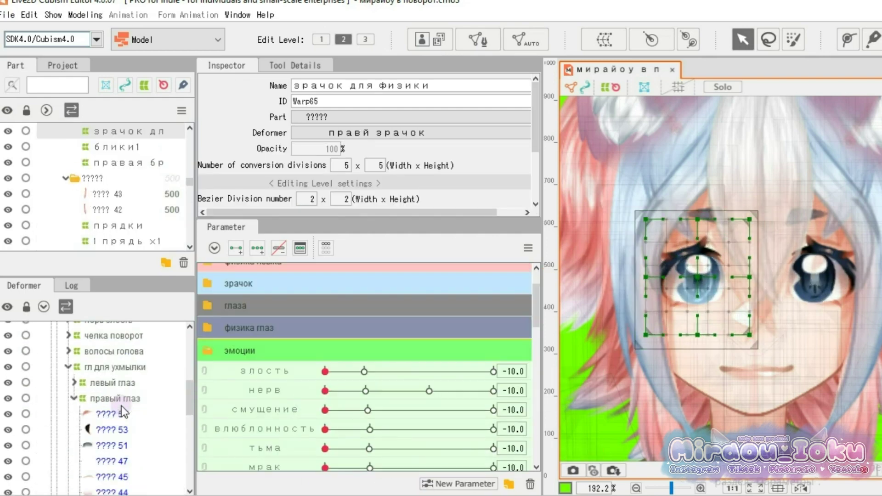
click(68, 368)
click(69, 446)
click(106, 420)
drag(326, 371, 326, 391)
click(106, 435)
scroll(321, 404, down, 3)
drag(325, 410, 418, 422)
Examine the remaining emotion parameters and their meshes further down the deformer hierarchy
click(106, 467)
click(105, 483)
scroll(121, 390, down, 3)
click(72, 456)
click(70, 457)
scroll(321, 391, down, 3)
click(108, 472)
scroll(690, 367, down, 2)
drag(325, 335, 281, 392)
click(108, 487)
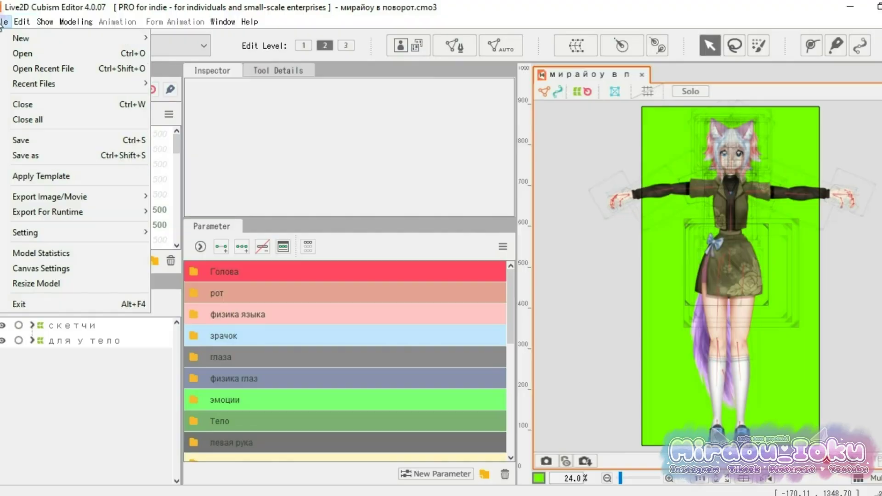
Save a copy of the model as мирайоу в поворот0.cmo3
click(81, 157)
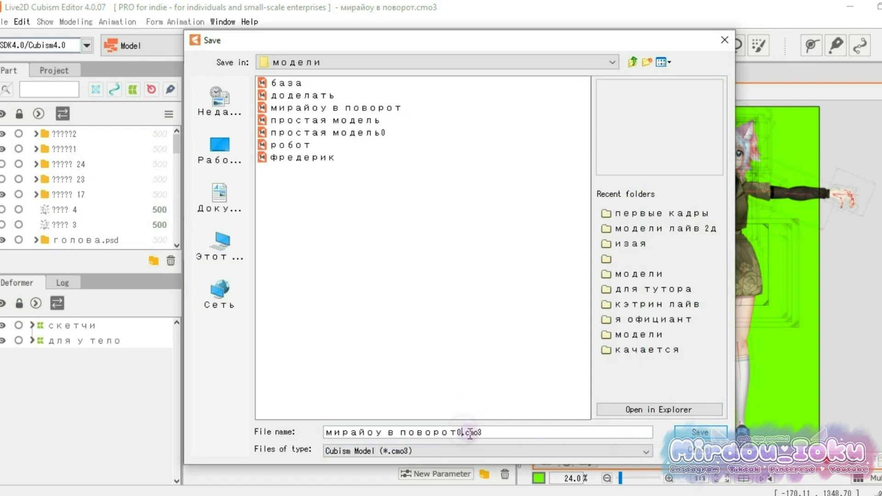
click(710, 435)
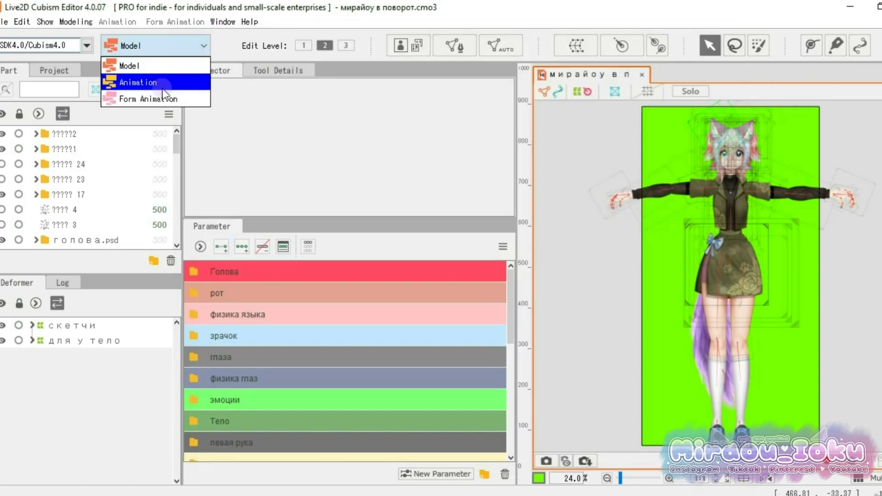
Switch to the Animation workspace and place the model in a new scene targeting SDK (Unity)
click(138, 82)
drag(32, 87, 271, 419)
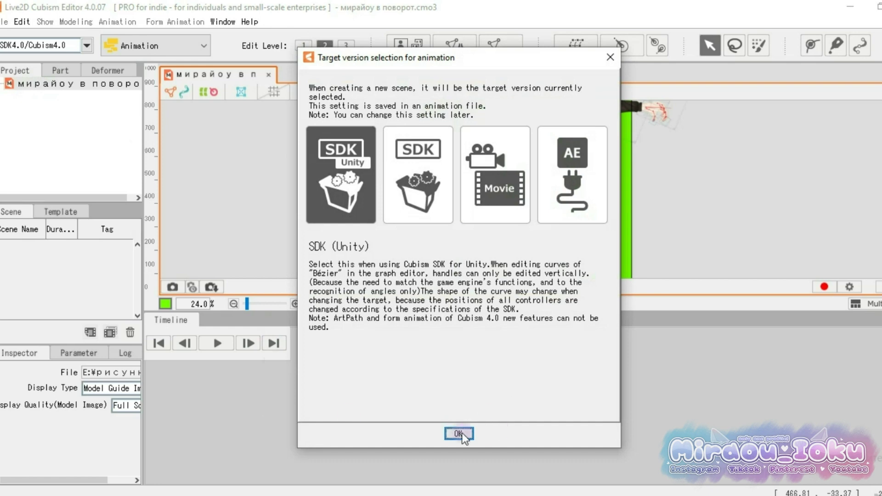
click(457, 431)
Scale down the model and move it into the middle of the scene
drag(543, 190, 536, 351)
drag(402, 108, 455, 204)
drag(546, 288, 550, 183)
Set Scene1's size to 1000 by 1000 with the aspect ratio unlocked and reposition the model in it
click(19, 252)
click(19, 251)
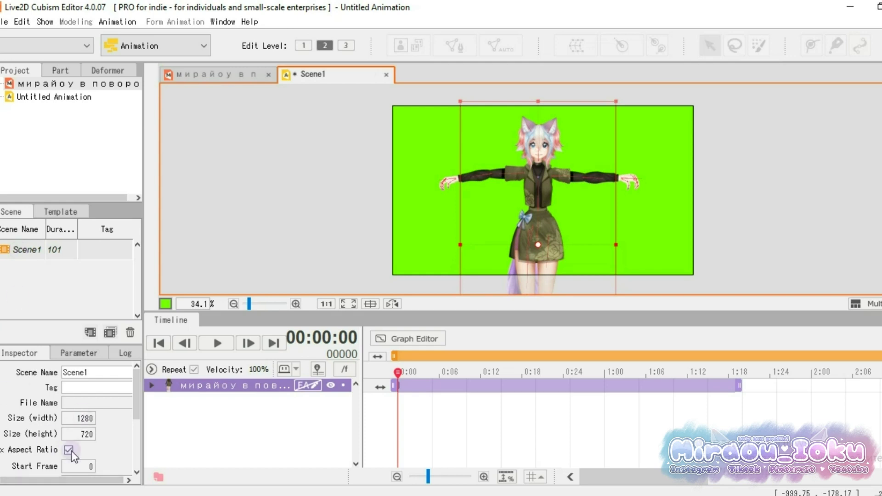
text(000)
drag(93, 434, 81, 434)
text(1000)
key(Return)
scroll(538, 188, down, 2)
drag(553, 198, 535, 198)
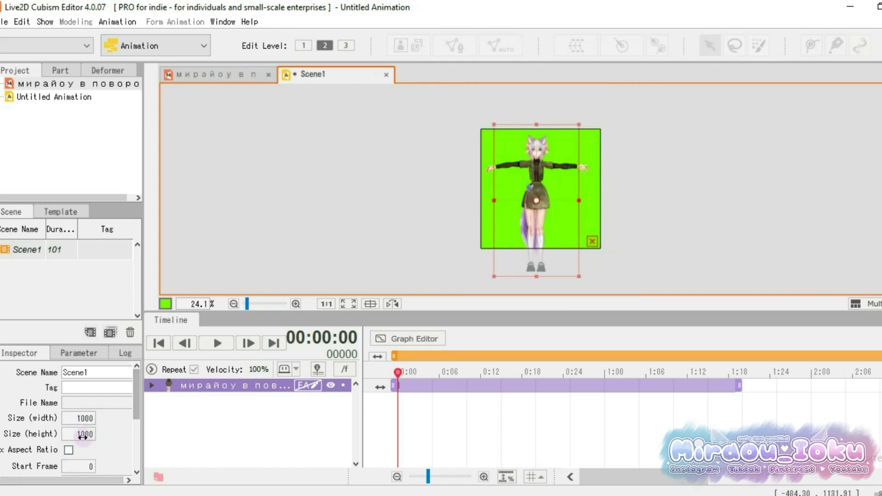
Set Scene1's duration to 00:00:05:00
scroll(84, 438, down, 3)
drag(430, 476, 417, 476)
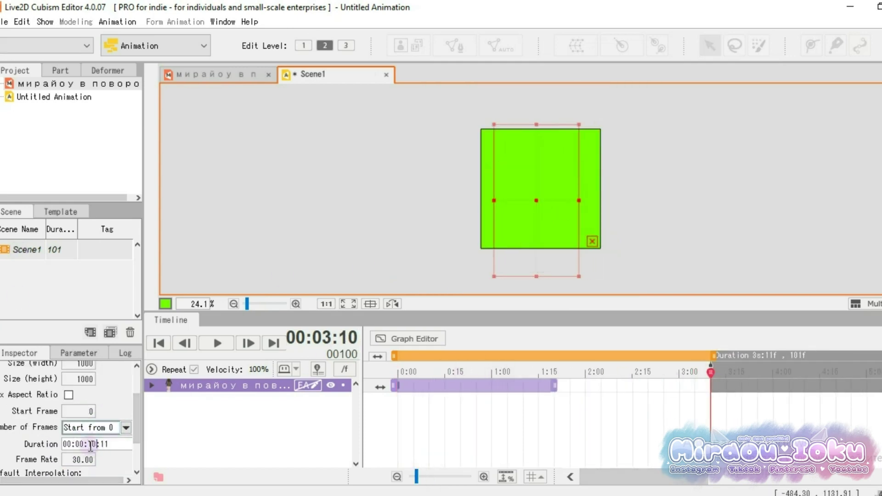
Expand the model track's Live2D parameters and keyframe the head's Angle X, Angle Y and Angle Z along the timeline
click(151, 387)
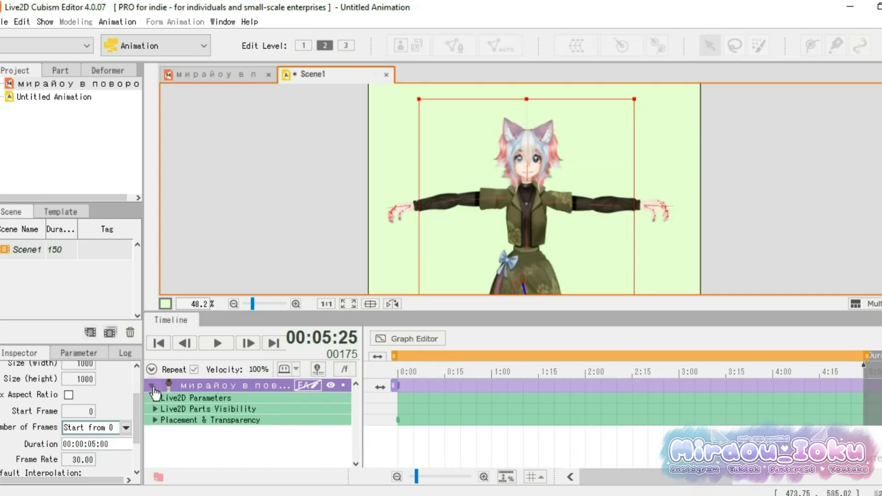
click(154, 398)
click(172, 409)
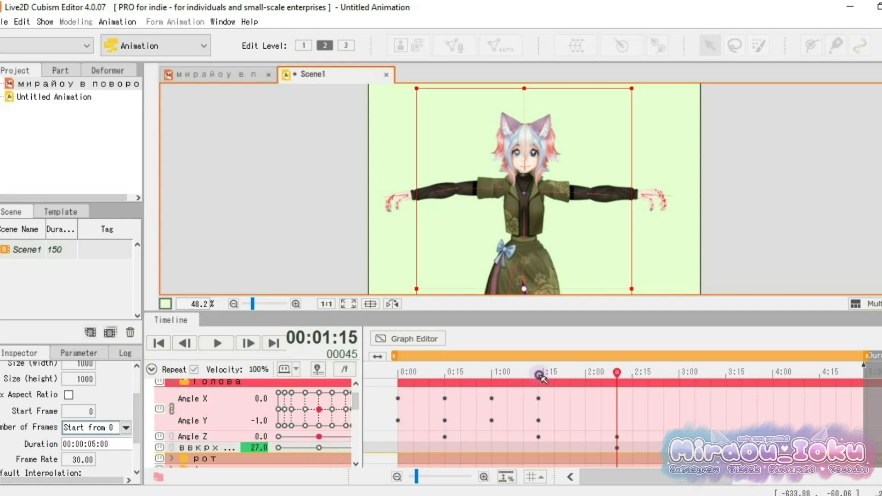
Keyframe Body X, Body Y, Body Z, боди зз and Breathing in the Тело group at several times along the timeline
click(172, 458)
scroll(222, 438, down, 2)
click(398, 373)
click(463, 372)
click(538, 372)
click(588, 372)
click(491, 372)
click(429, 372)
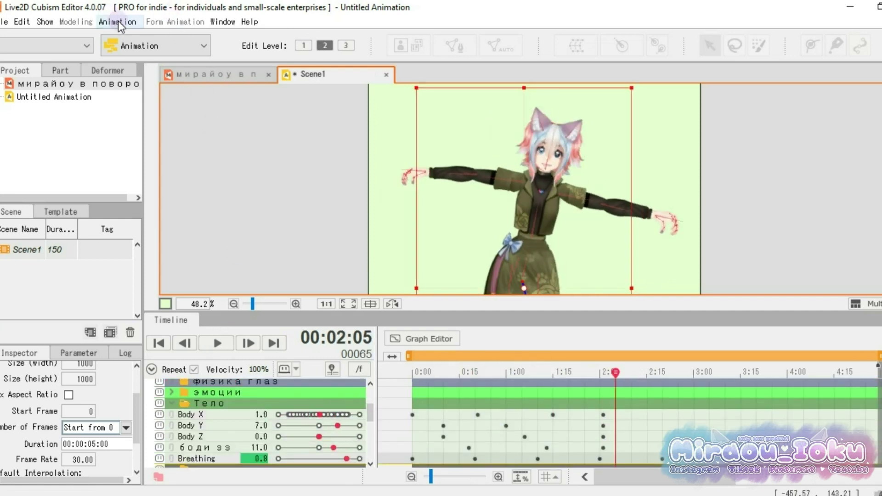
Bake the physics into the animation for all listed parameters, automatically creating optimum curves
click(118, 21)
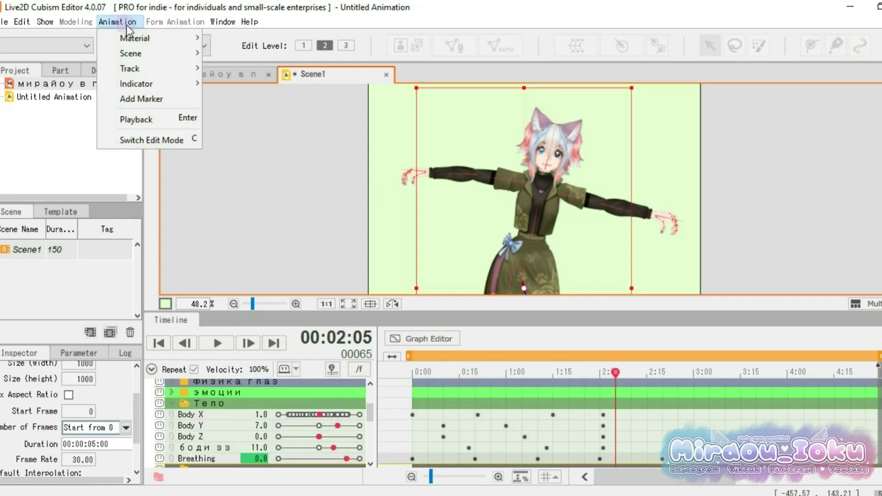
mouse_move(146, 70)
click(250, 92)
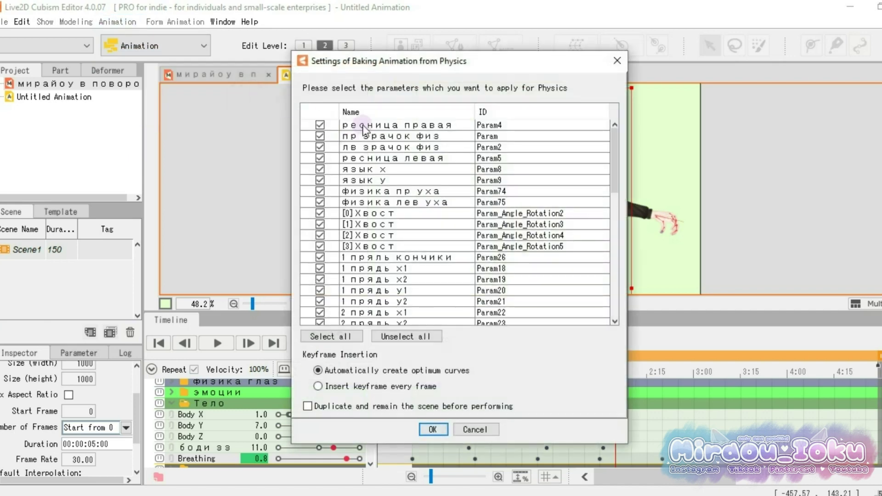
click(433, 430)
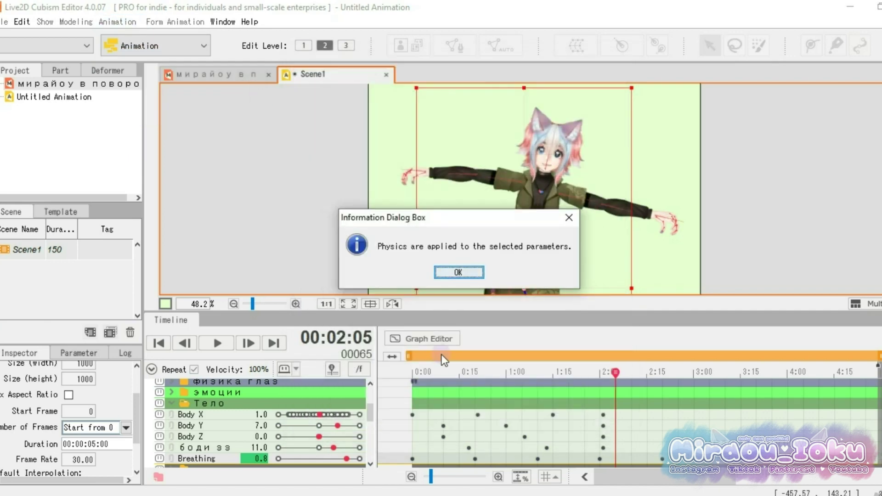
click(473, 274)
Play the scene from its start to check the baked physics on the whole figure, including the tail
click(408, 371)
click(228, 343)
click(230, 341)
click(230, 342)
click(230, 341)
scroll(436, 155, down, 2)
click(409, 373)
click(221, 342)
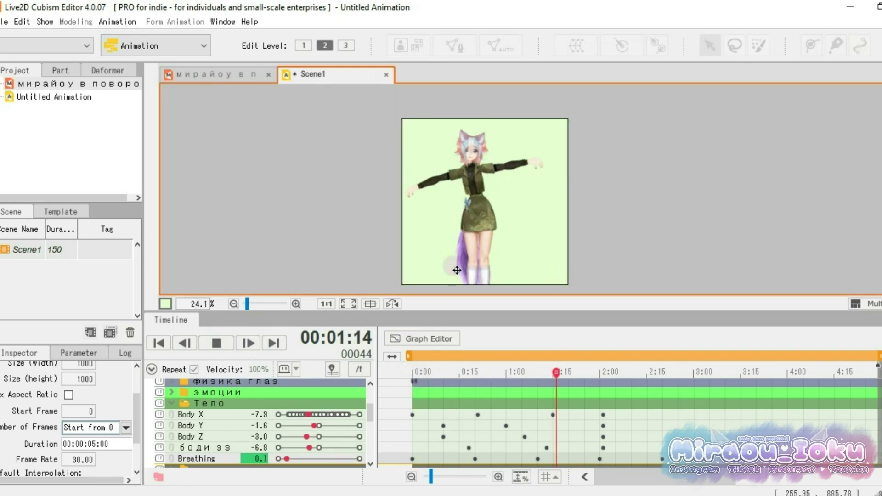
click(222, 344)
Export the scene as a 1000 by 1000 MP4 movie named па.mp4 with a user-specified bit rate of 60000 kbps
click(6, 22)
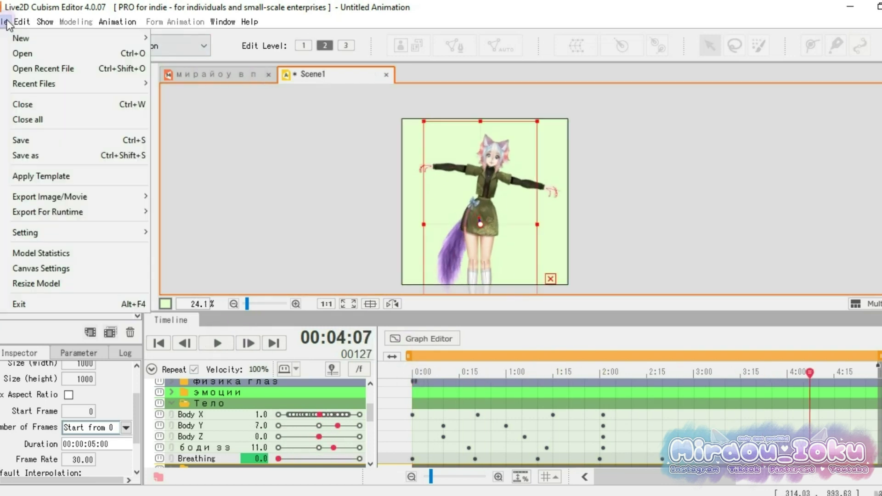
mouse_move(104, 197)
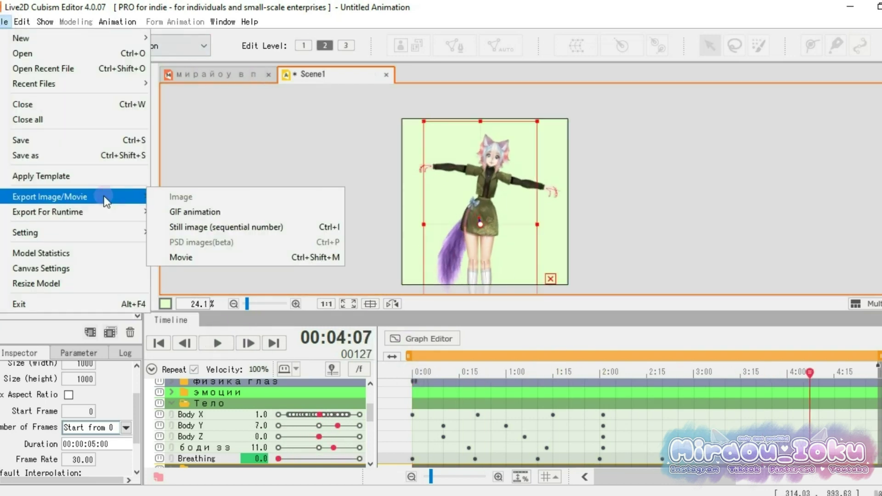
click(193, 259)
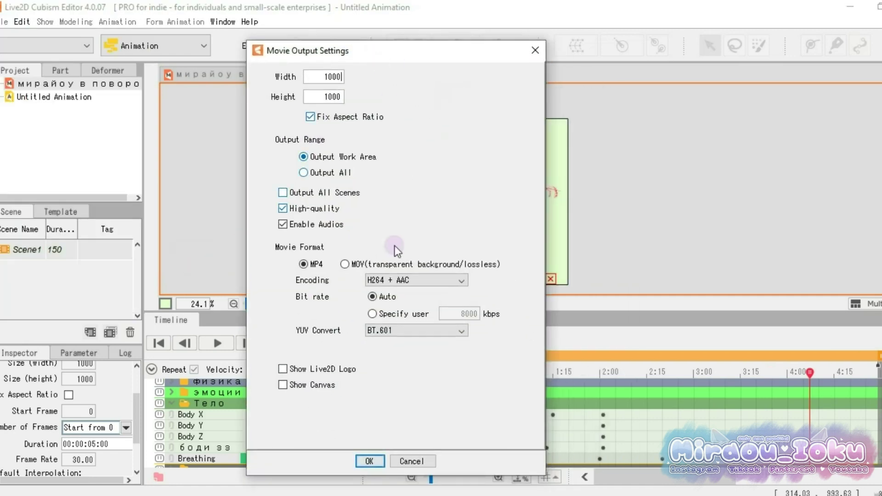
click(374, 316)
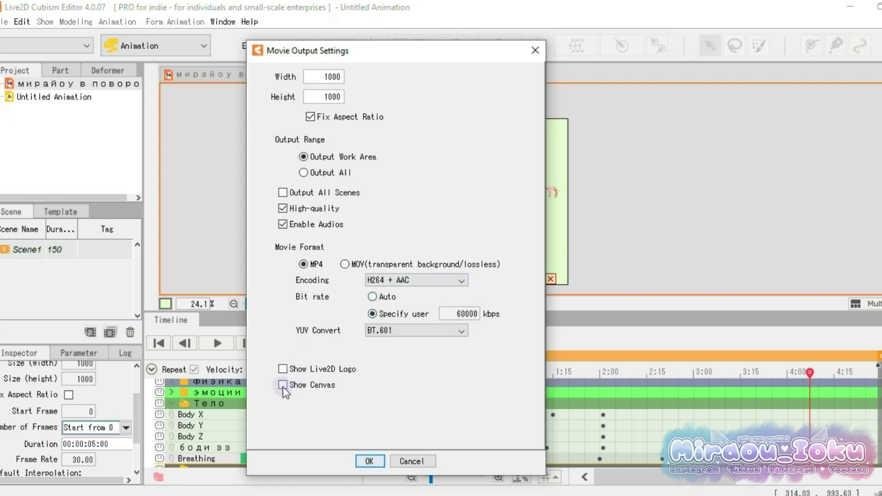
click(369, 461)
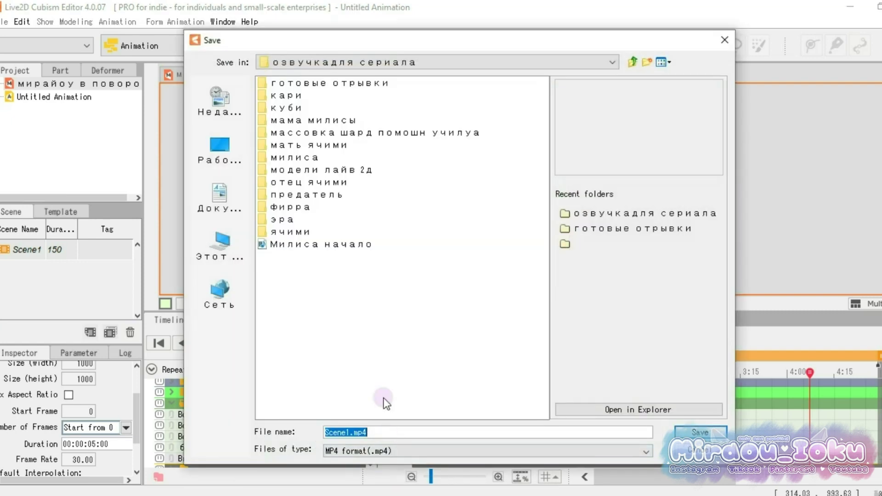
text(па)
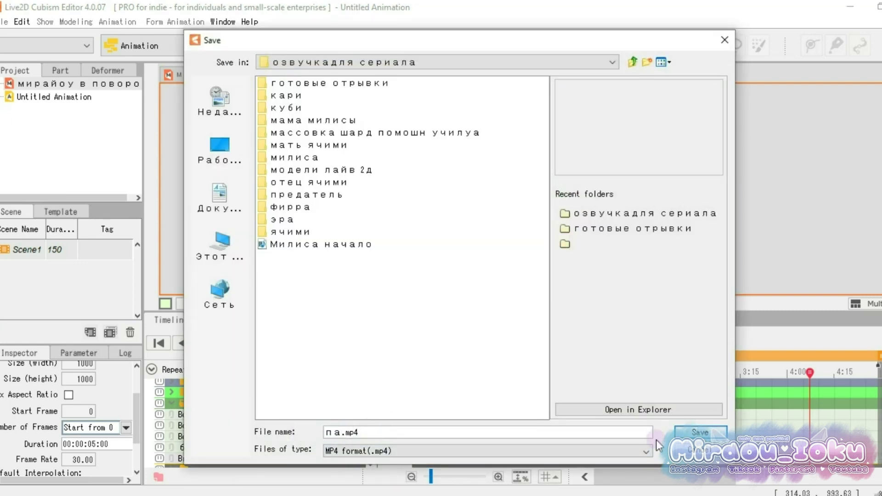
click(699, 435)
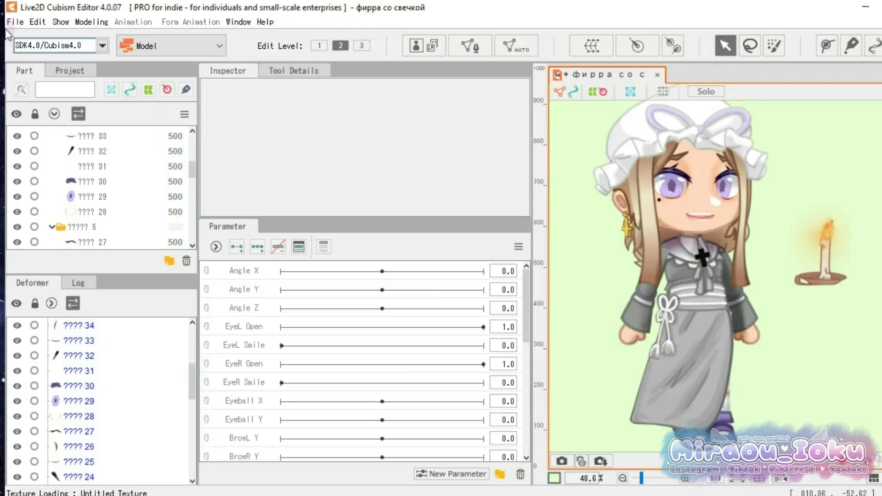
Start applying a template to the фирра со свечкой model, using the file болванка прямо.cmo3 as the template model
click(16, 23)
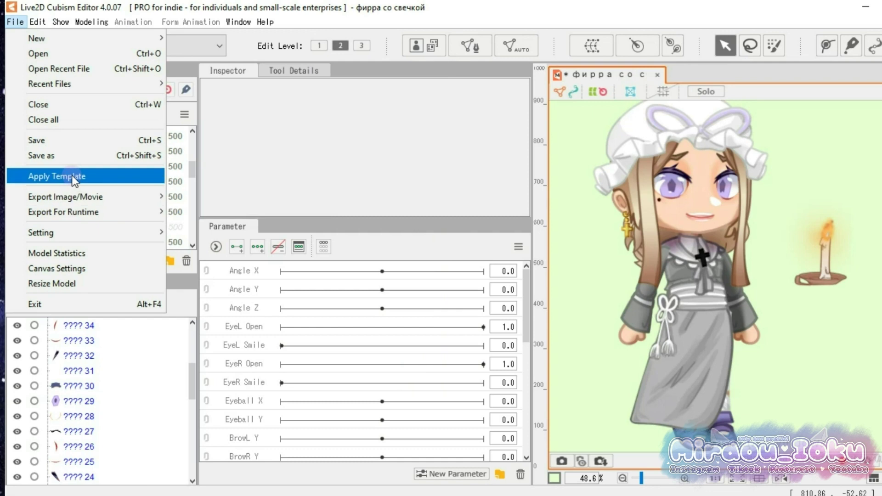
click(71, 176)
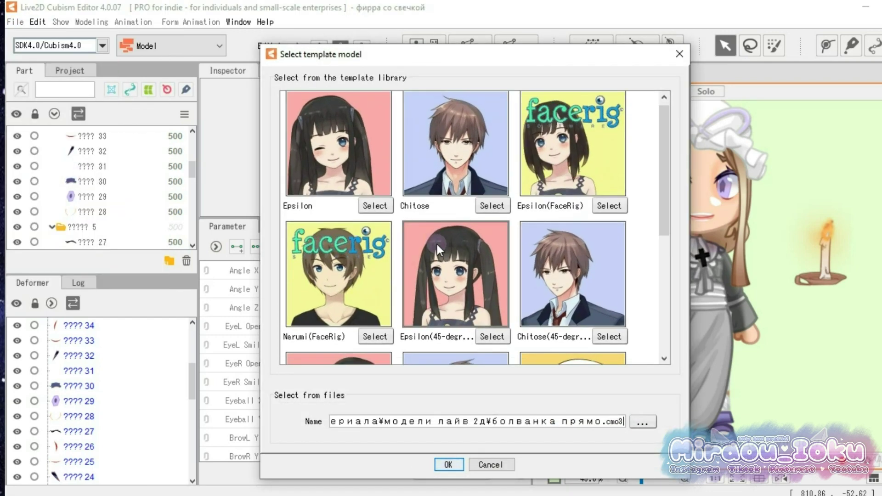
scroll(666, 266, down, 3)
scroll(667, 266, down, 3)
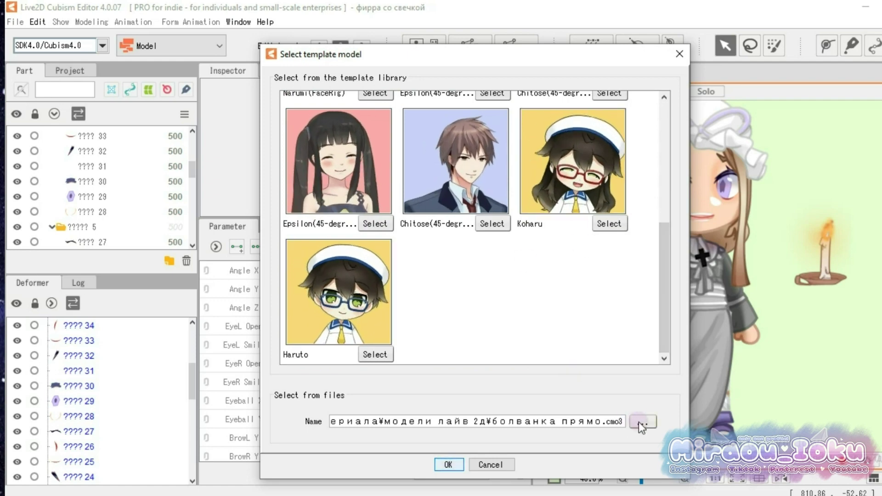
click(655, 418)
double_click(332, 110)
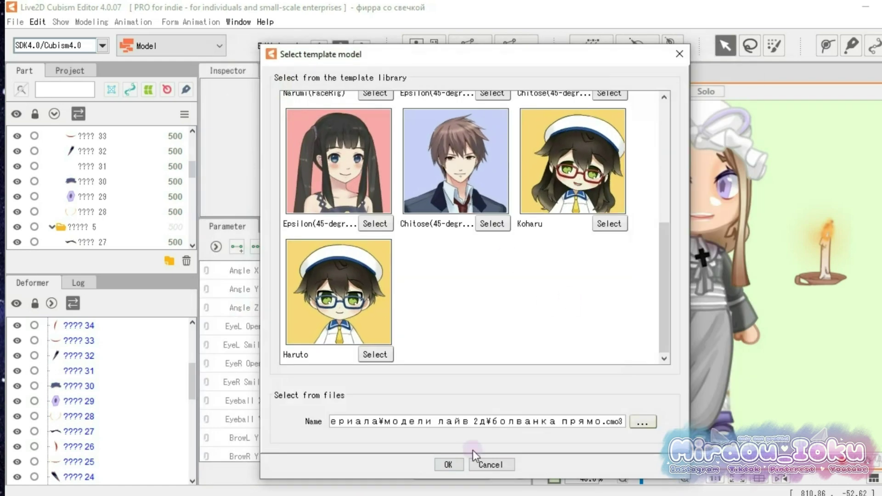
click(449, 467)
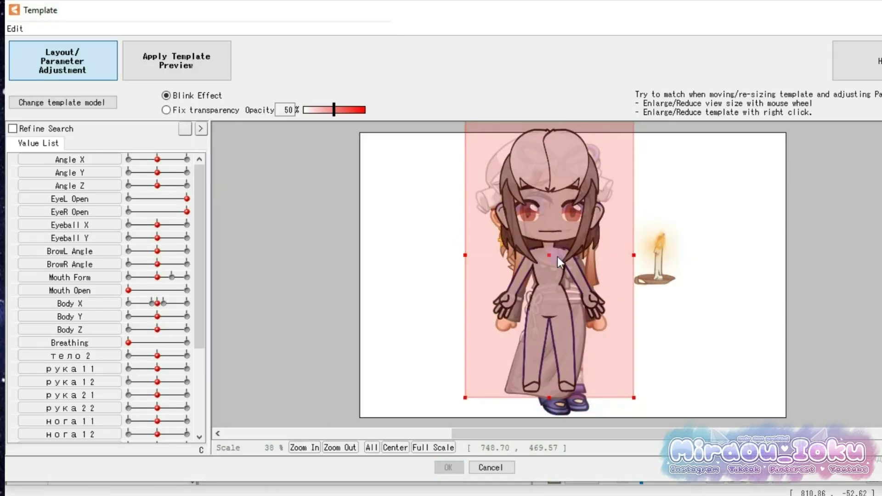
Enlarge and move the template to cover the character from head to shoes, and generate the applied-template preview
drag(561, 258, 558, 261)
drag(554, 399, 554, 420)
drag(558, 269, 558, 261)
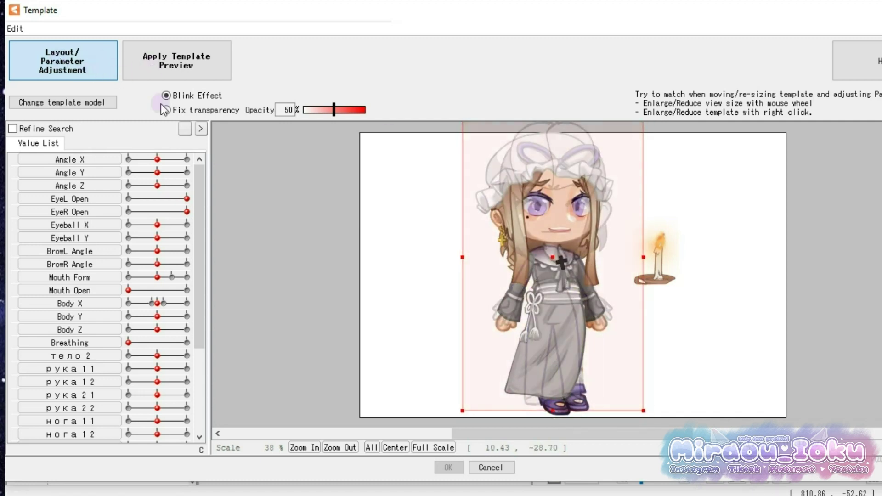
click(207, 64)
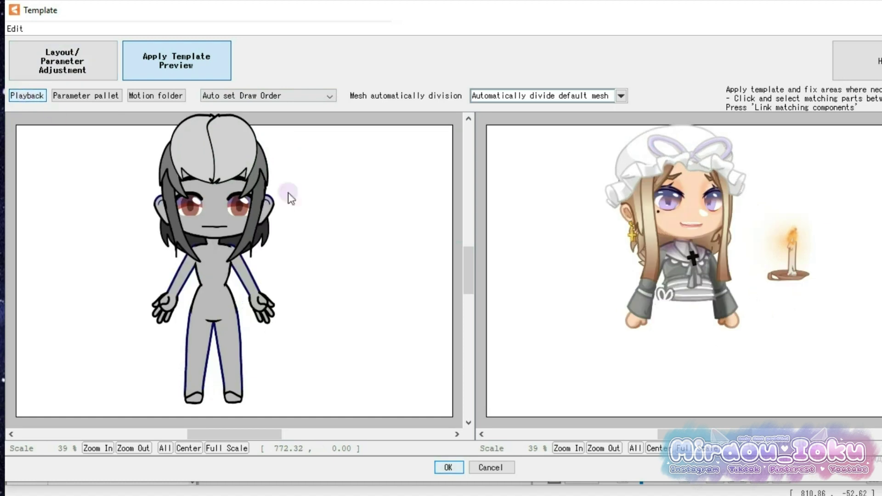
Link the parts of the character's eye on the earring side to the matching eye components of the template
scroll(694, 388, down, 2)
scroll(683, 262, up, 3)
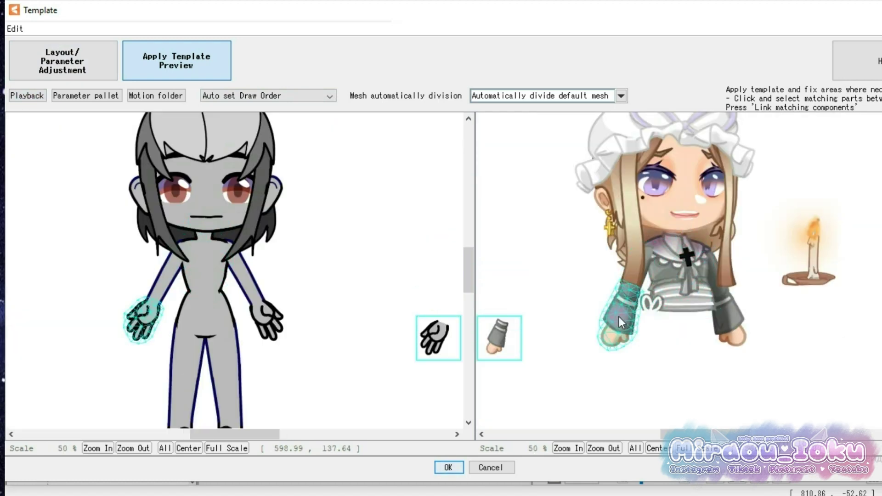
click(652, 184)
click(190, 198)
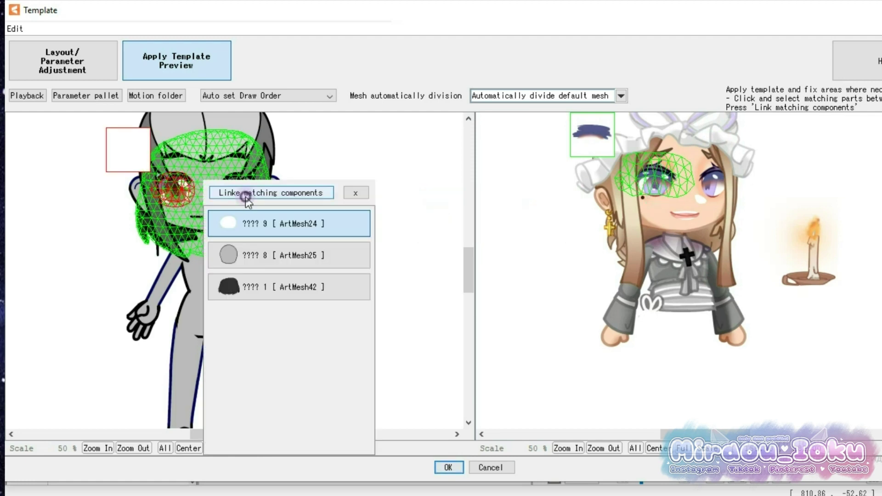
click(245, 195)
click(655, 191)
click(179, 195)
click(257, 193)
click(663, 191)
click(180, 196)
click(257, 193)
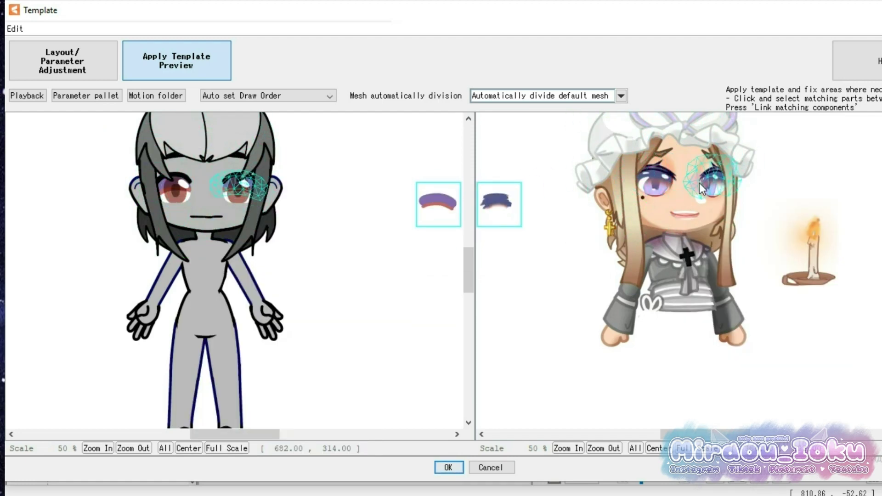
Link the upper eyelash of the earring-side eye to the template's eyelash and play the template preview animation
click(184, 180)
click(667, 169)
click(641, 164)
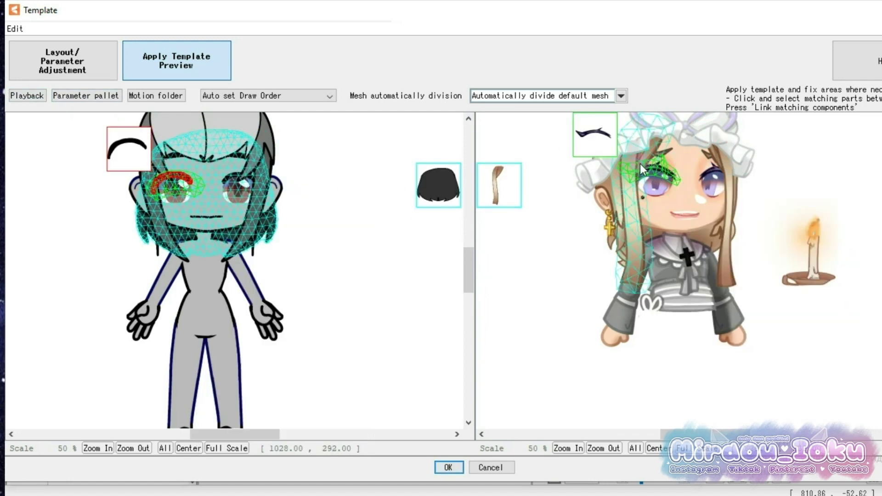
click(653, 167)
click(653, 167)
click(29, 96)
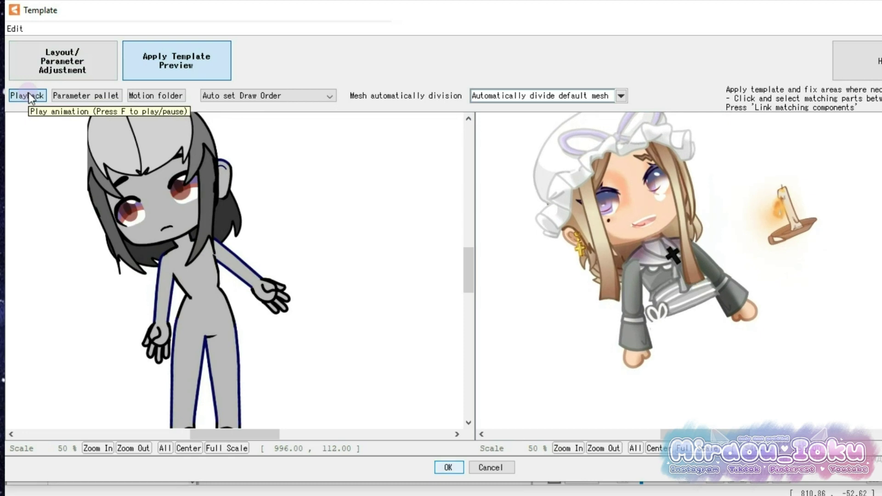
scroll(621, 191, down, 1)
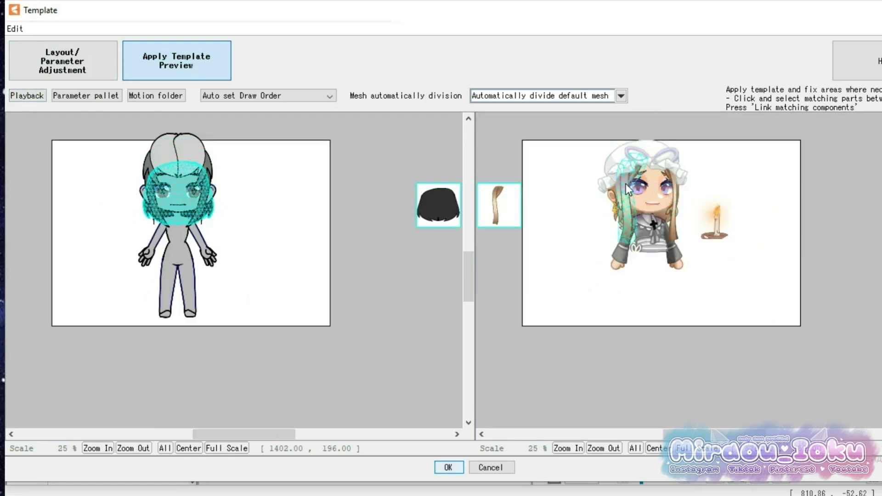